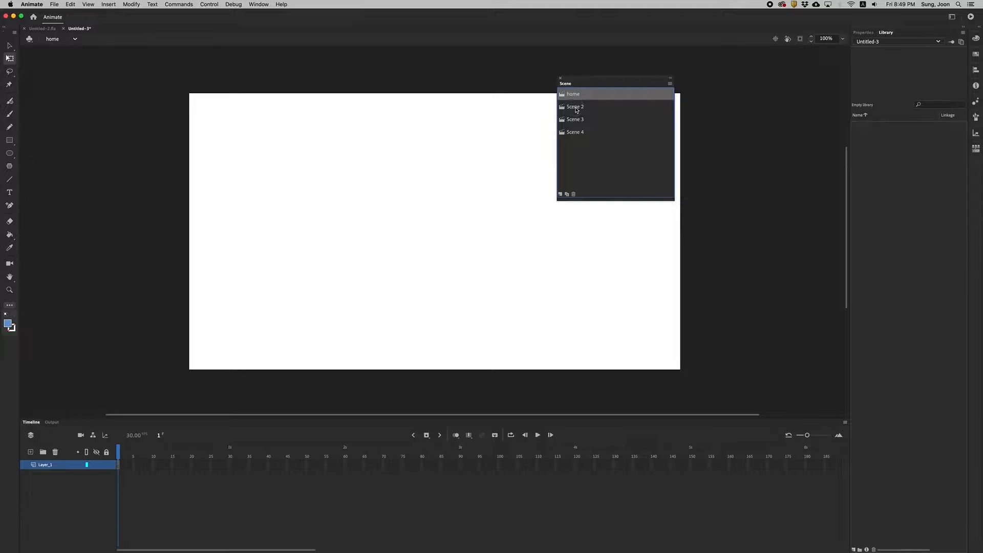
Rename the second, third and fourth scenes as anim1, anim2 and anim3, and move the scene list aside.
{"action": "type", "text": "anim1"}
{"action": "key", "text": "Return"}
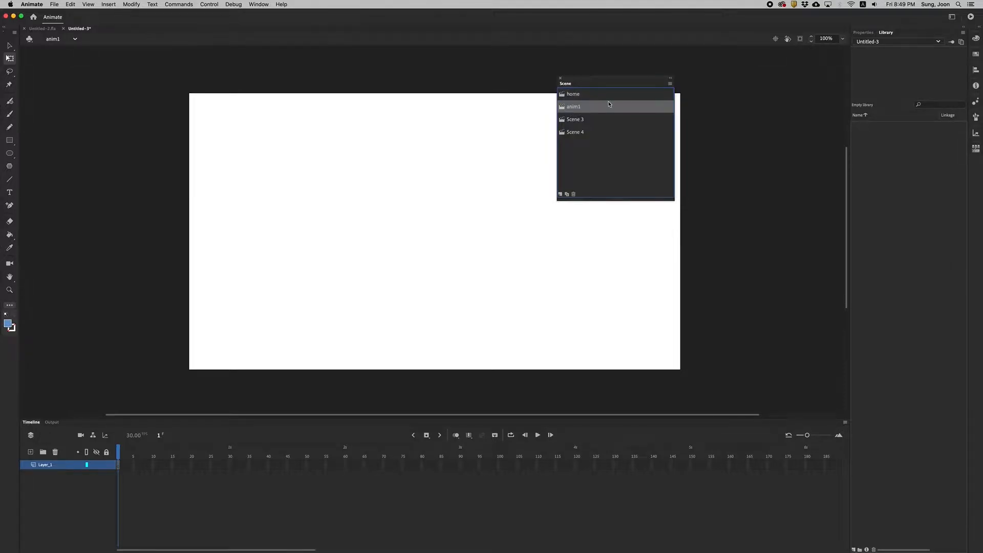
{"action": "left_click", "coordinate": [576, 121]}
{"action": "double_click", "coordinate": [575, 120]}
{"action": "type", "text": "anim2"}
{"action": "key", "text": "Return"}
{"action": "double_click", "coordinate": [578, 134]}
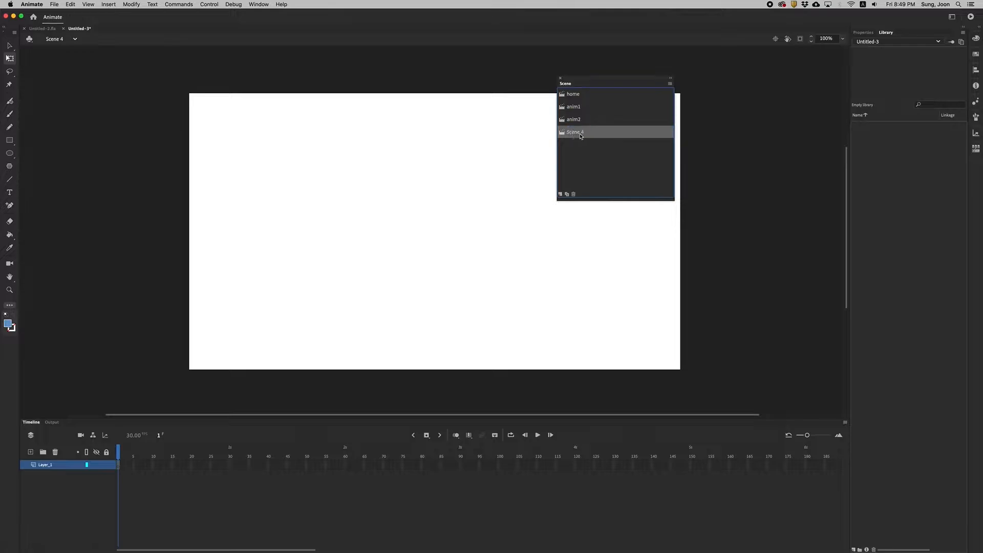
{"action": "type", "text": "anim3"}
{"action": "key", "text": "Return"}
{"action": "left_click_drag", "start_coordinate": [588, 83], "coordinate": [651, 84]}
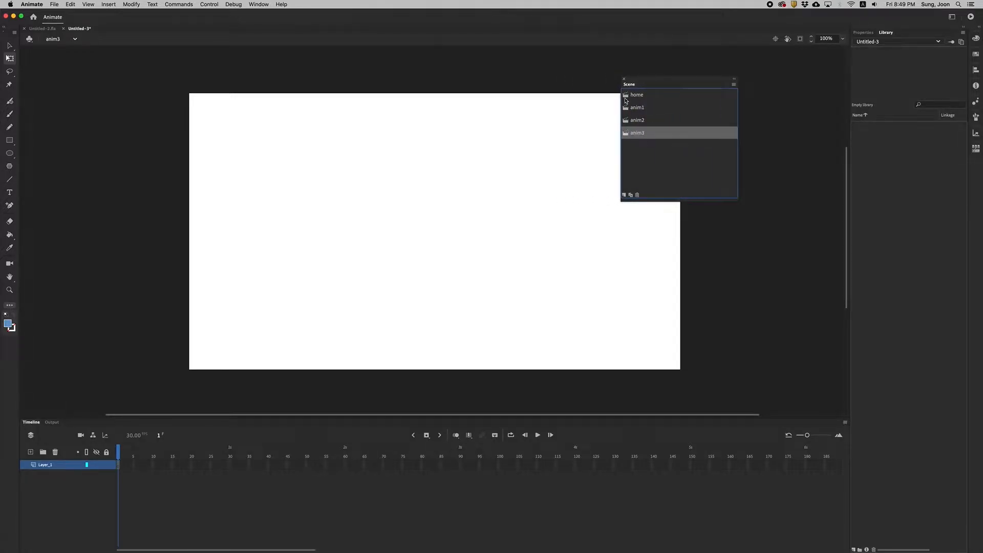
Look through the home, anim1, anim2 and anim3 scenes of the new document and of Untitled-2.fla.
{"action": "left_click", "coordinate": [624, 101]}
{"action": "left_click", "coordinate": [627, 107]}
{"action": "left_click", "coordinate": [627, 120]}
{"action": "left_click", "coordinate": [627, 132]}
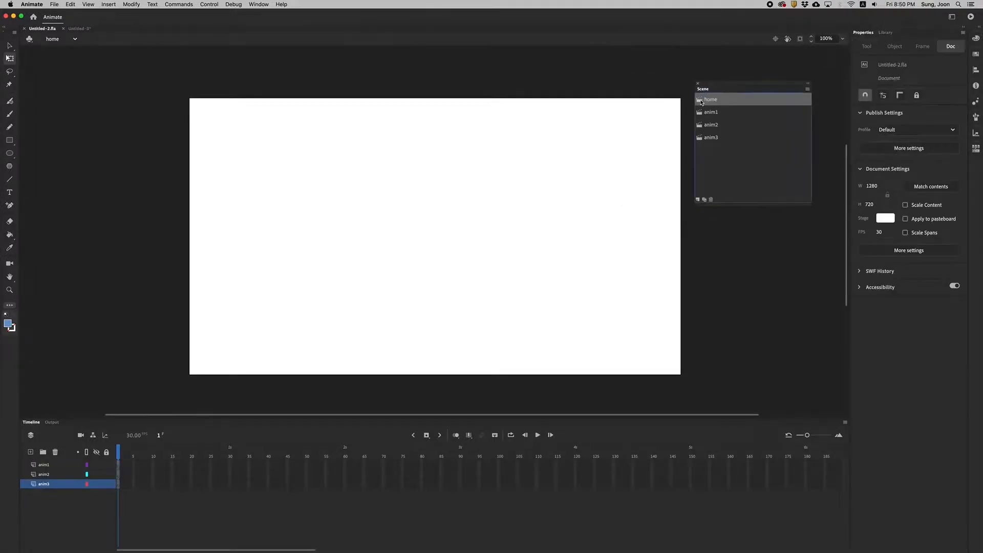
{"action": "left_click", "coordinate": [702, 112]}
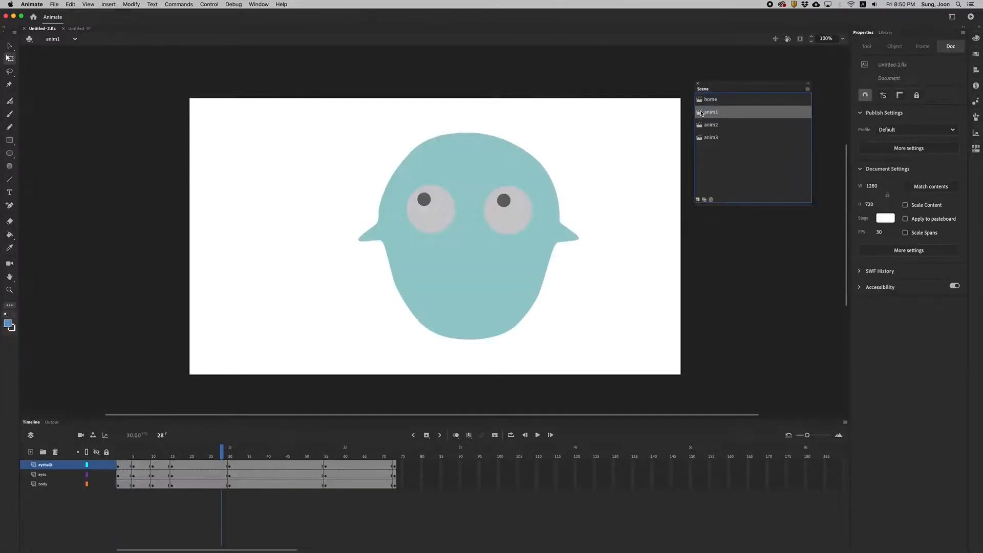
{"action": "left_click", "coordinate": [708, 126]}
{"action": "left_click", "coordinate": [708, 140]}
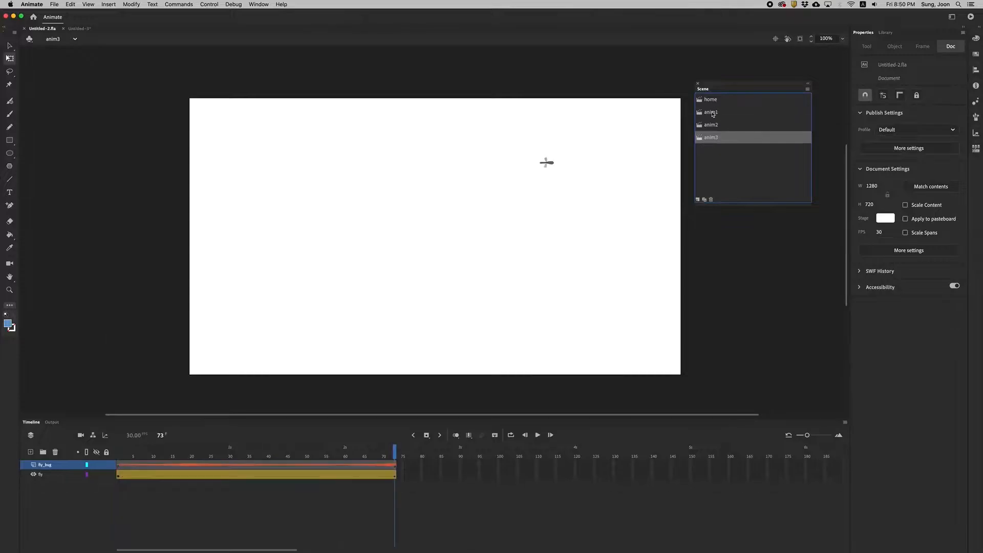
{"action": "left_click", "coordinate": [711, 112]}
{"action": "left_click", "coordinate": [701, 101]}
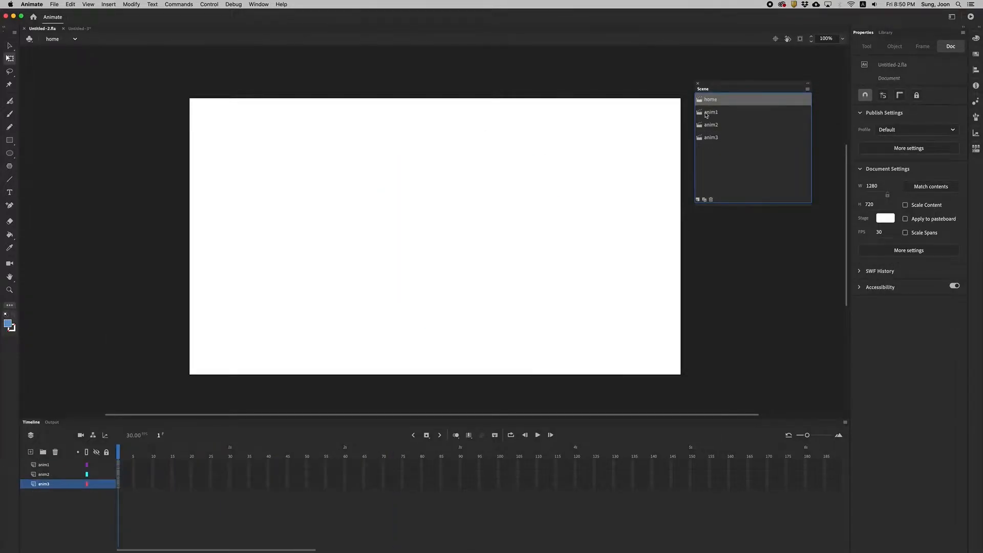
Scrub through the timelines of the anim1, anim2 and anim3 scenes to examine their animations.
{"action": "left_click", "coordinate": [706, 113]}
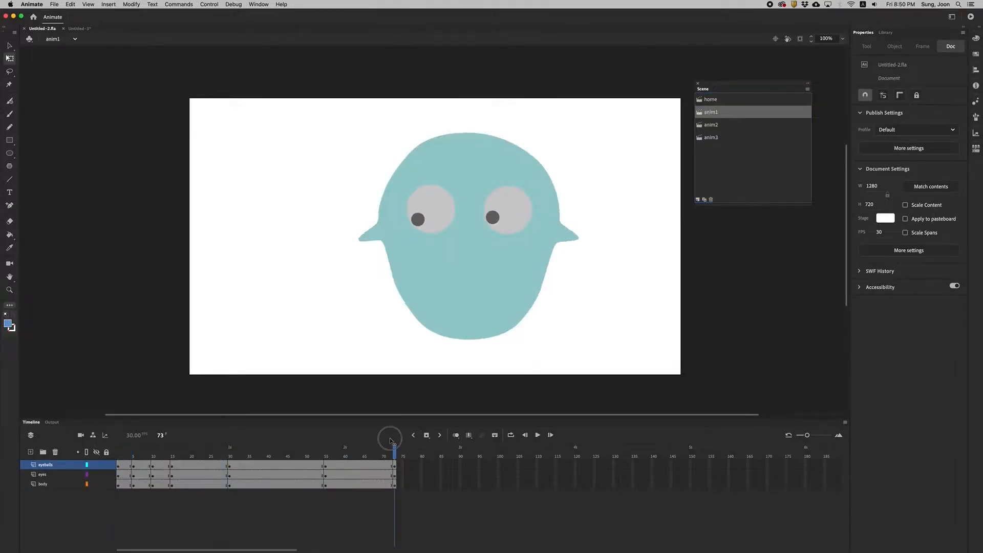
{"action": "left_click", "coordinate": [706, 126]}
{"action": "left_click_drag", "start_coordinate": [161, 450], "coordinate": [493, 445]}
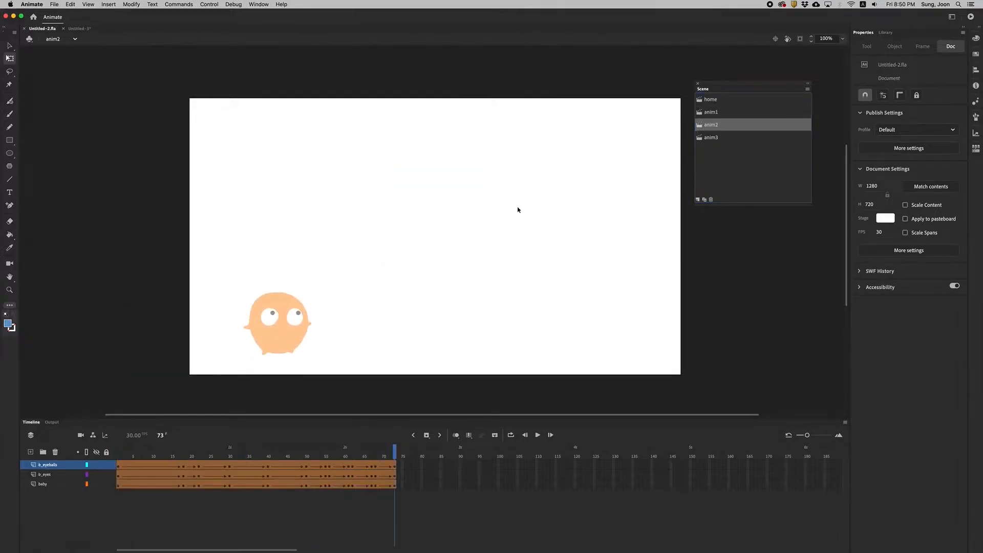
{"action": "left_click", "coordinate": [713, 139]}
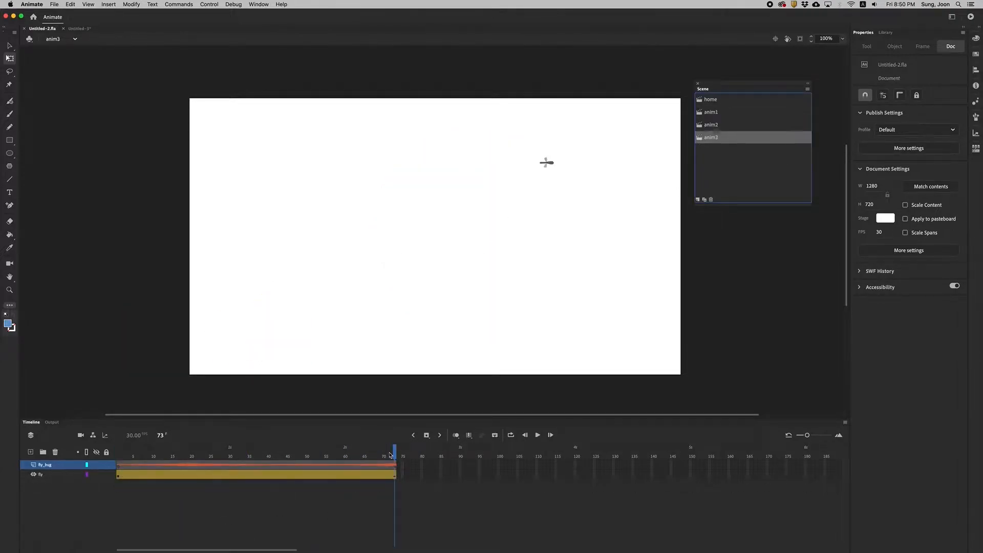
{"action": "left_click_drag", "start_coordinate": [391, 455], "coordinate": [496, 458]}
Add two layers to the home scene and name the uppermost one anim1.
{"action": "left_click", "coordinate": [710, 99]}
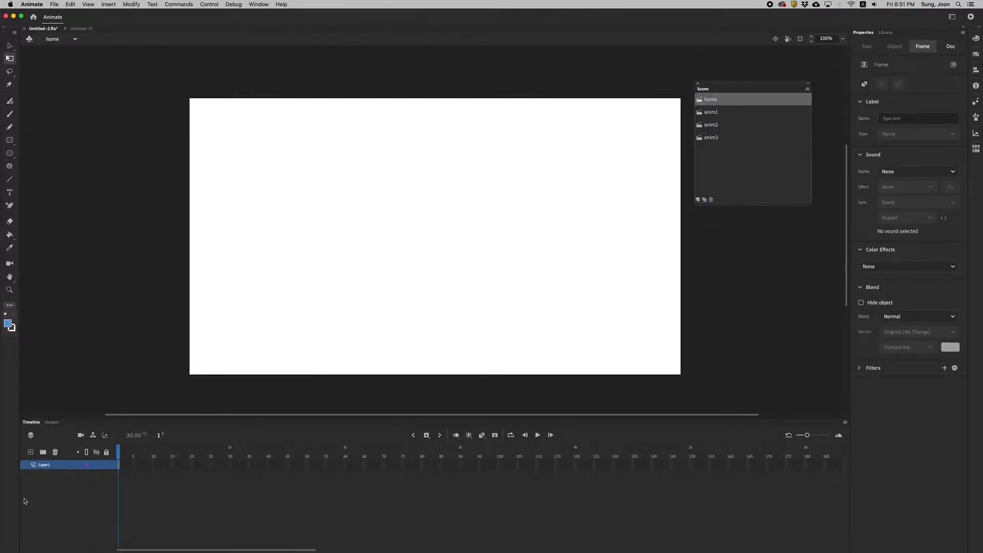
{"action": "left_click", "coordinate": [31, 451]}
{"action": "left_click", "coordinate": [31, 451]}
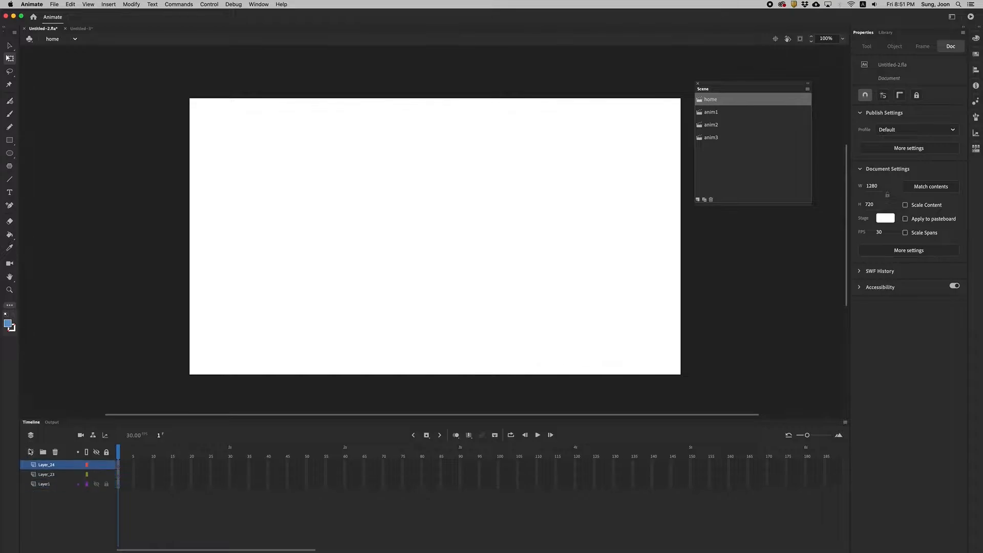
{"action": "double_click", "coordinate": [48, 465]}
{"action": "type", "text": "anim1"}
{"action": "key", "text": "Return"}
Rename the home scene's middle layer as anim2 and its lowest layer as anim3.
{"action": "double_click", "coordinate": [48, 474]}
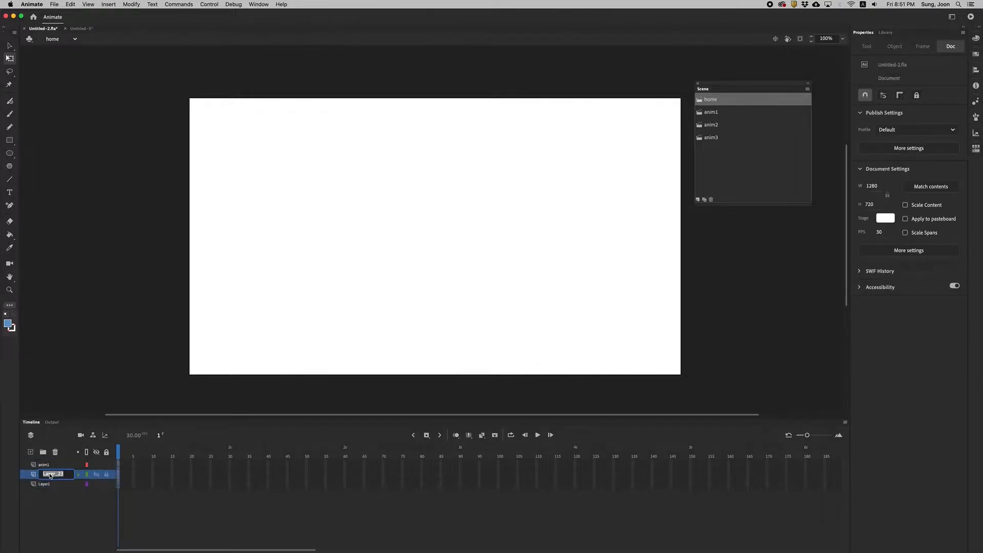
{"action": "type", "text": "anim2"}
{"action": "key", "text": "Return"}
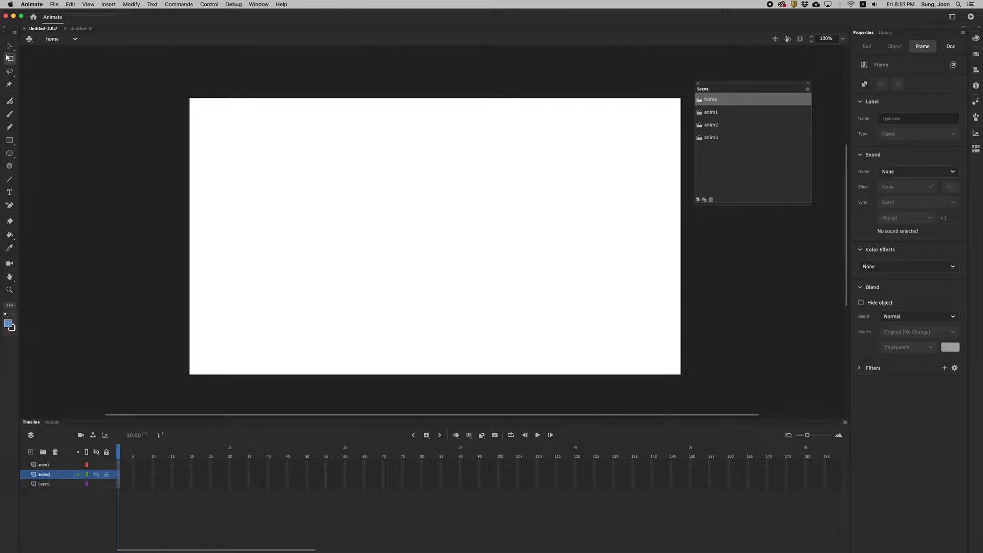
{"action": "left_click", "coordinate": [42, 486]}
{"action": "double_click", "coordinate": [48, 485]}
{"action": "type", "text": "anim3"}
{"action": "key", "text": "Return"}
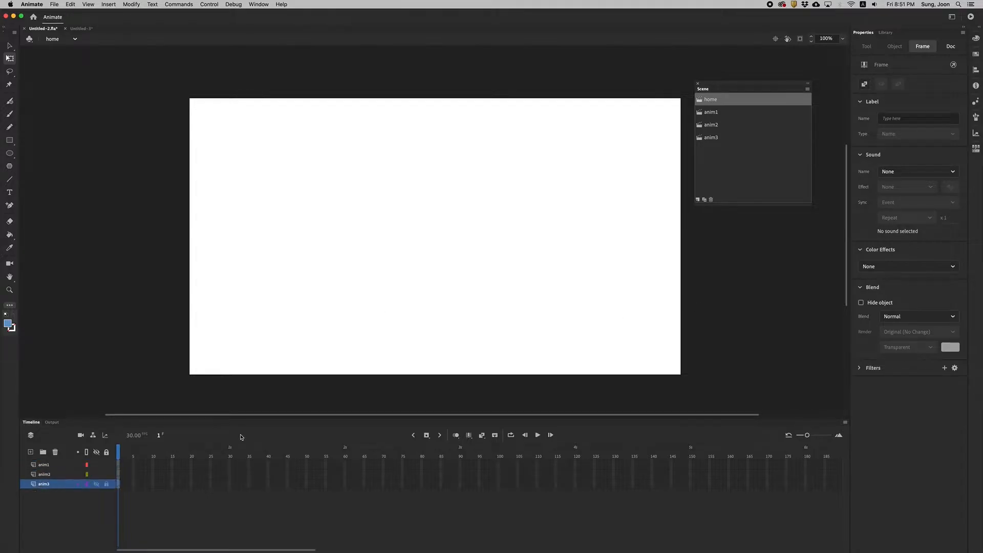
Copy the teal body shape from the anim1 scene.
{"action": "left_click", "coordinate": [699, 112]}
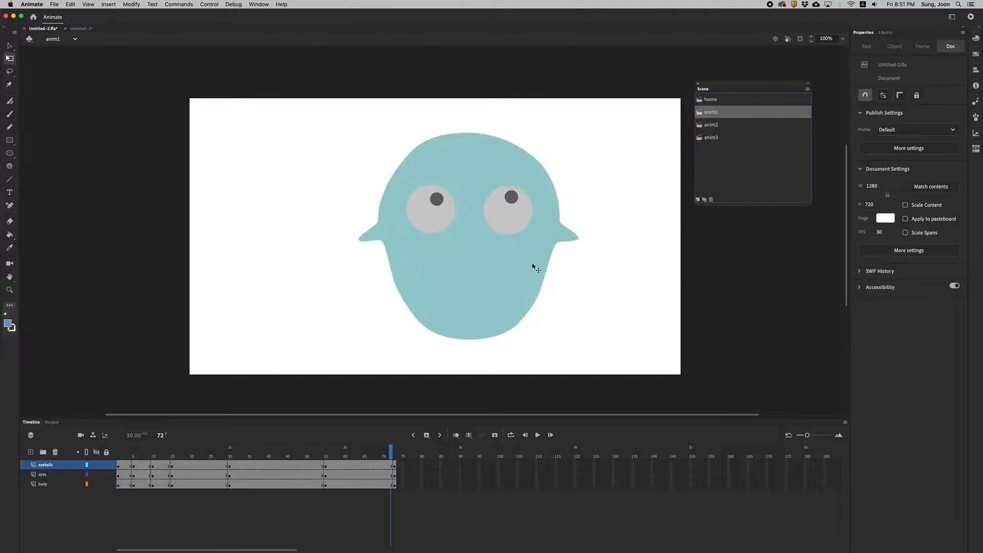
{"action": "left_click", "coordinate": [474, 261]}
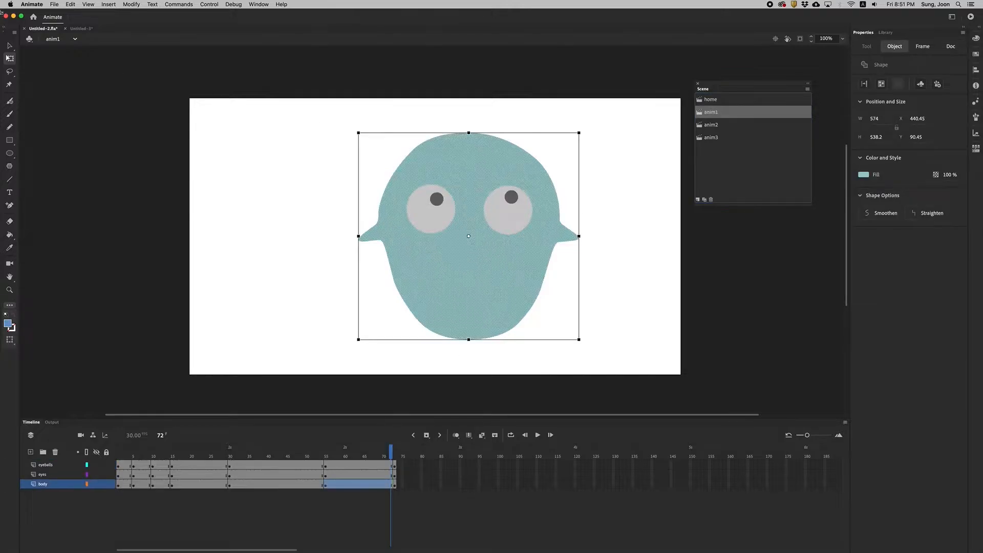
{"action": "left_click", "coordinate": [10, 45]}
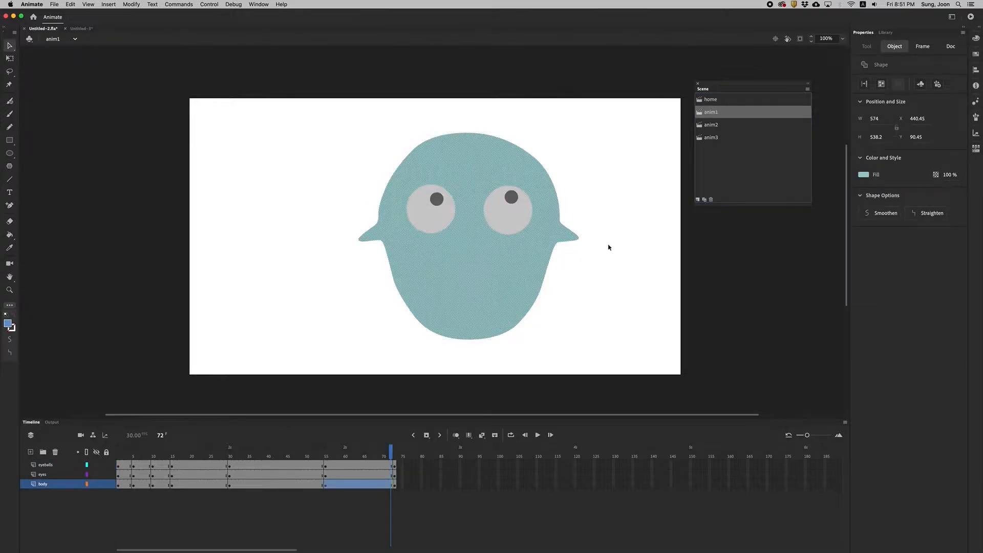
{"action": "left_click", "coordinate": [71, 4]}
{"action": "left_click", "coordinate": [76, 40]}
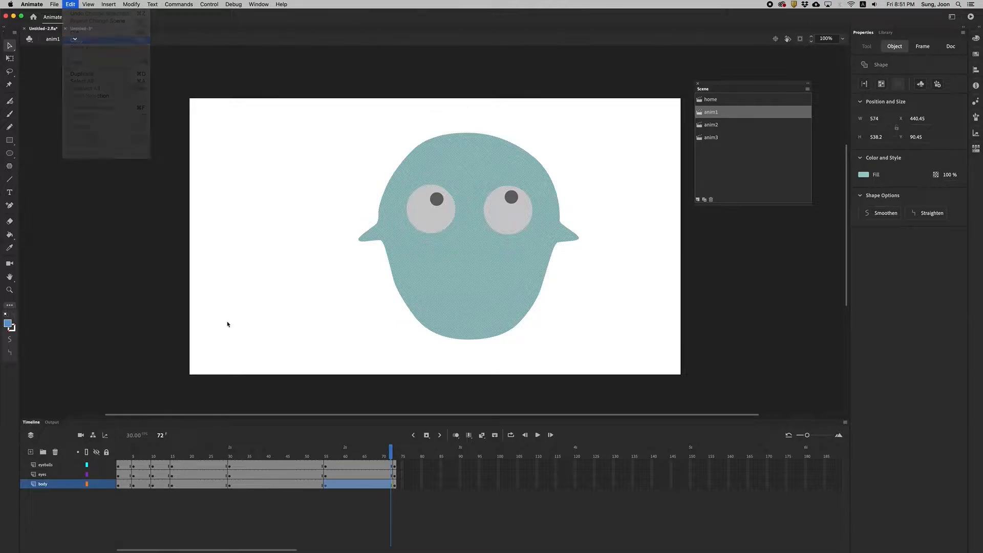
Paste the copied teal body onto the home scene's anim1 layer and move it to about X 179, Y 139.
{"action": "scroll", "coordinate": [219, 336], "scroll_direction": "up", "scroll_amount": 2}
{"action": "left_click", "coordinate": [700, 101]}
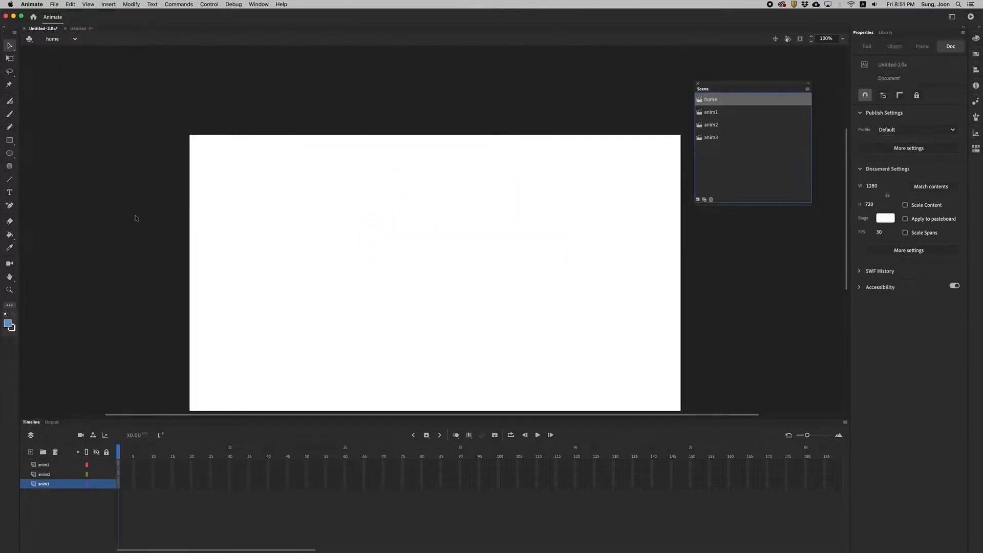
{"action": "left_click", "coordinate": [49, 467]}
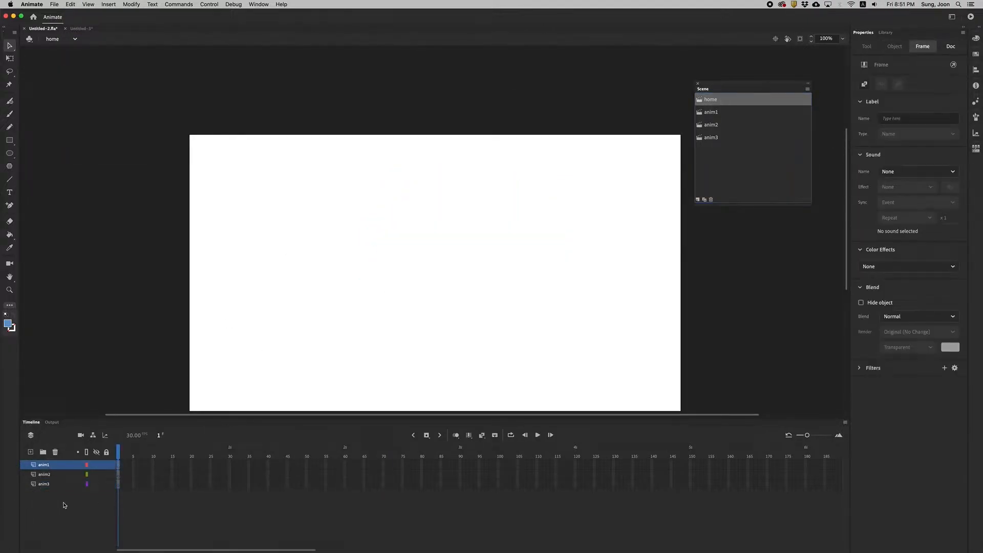
{"action": "key", "text": "super+v"}
{"action": "left_click_drag", "start_coordinate": [441, 219], "coordinate": [386, 298]}
Scale the teal body down to button size and place it near the stage's lower left.
{"action": "left_click", "coordinate": [9, 58]}
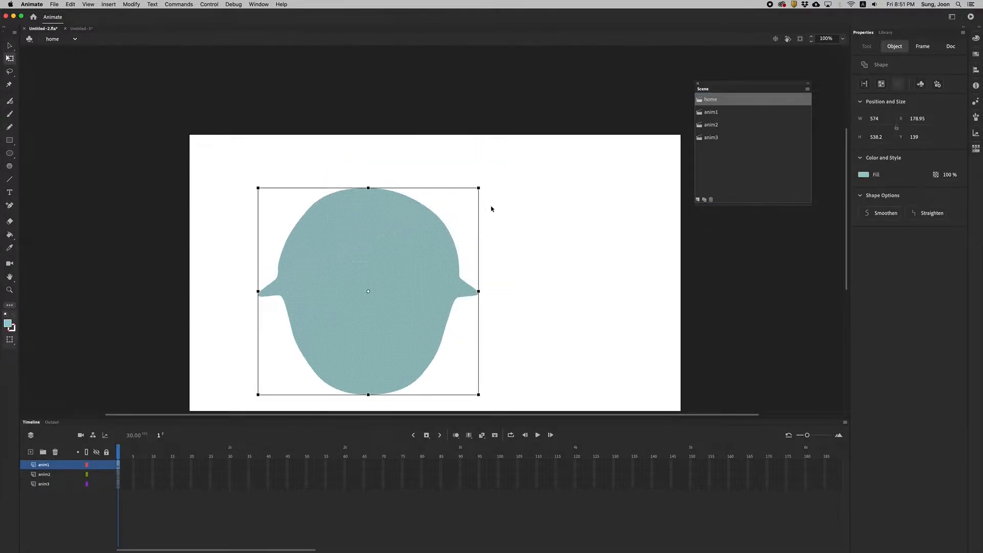
{"action": "left_click_drag", "start_coordinate": [477, 187], "coordinate": [305, 348]}
{"action": "left_click", "coordinate": [266, 520]}
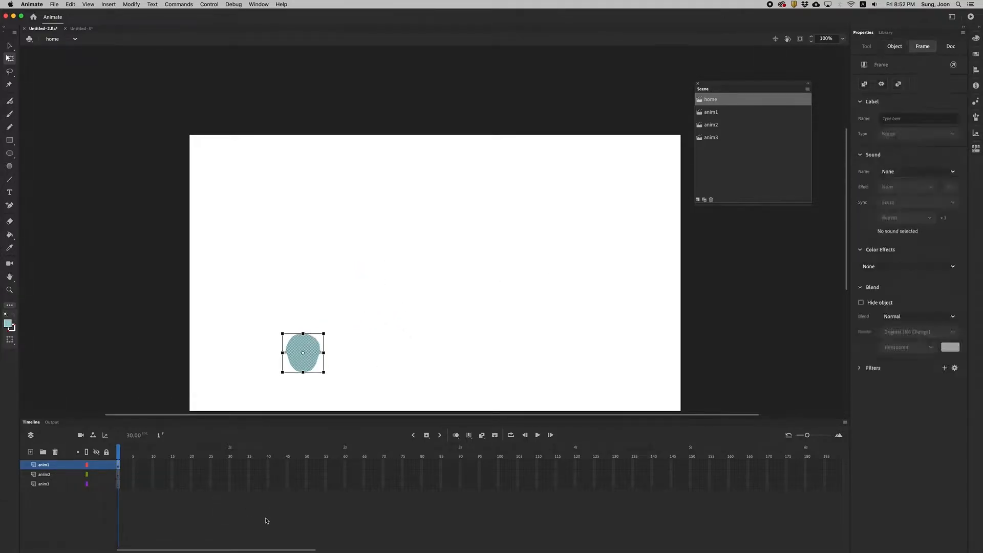
Copy the orange body shape from the anim2 scene.
{"action": "left_click", "coordinate": [46, 475]}
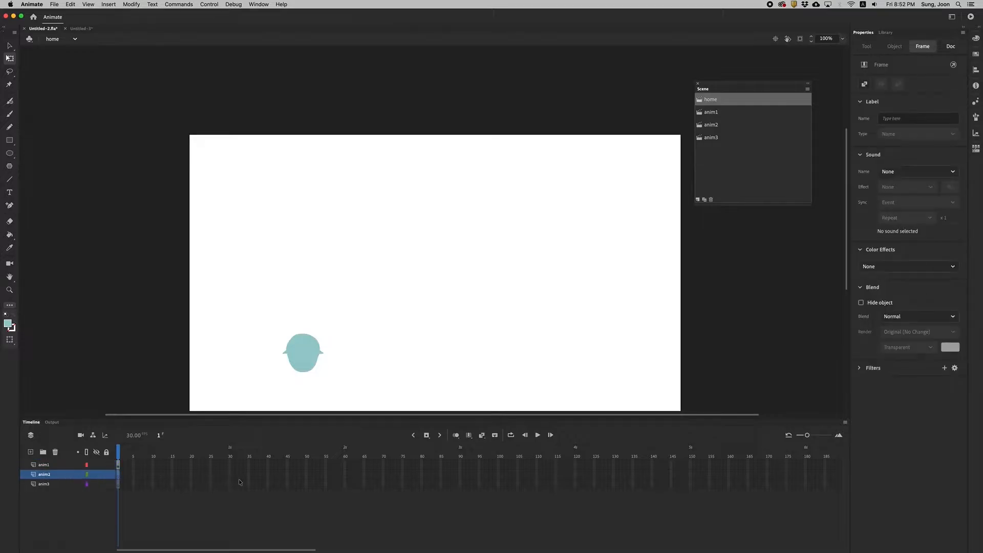
{"action": "left_click", "coordinate": [700, 127]}
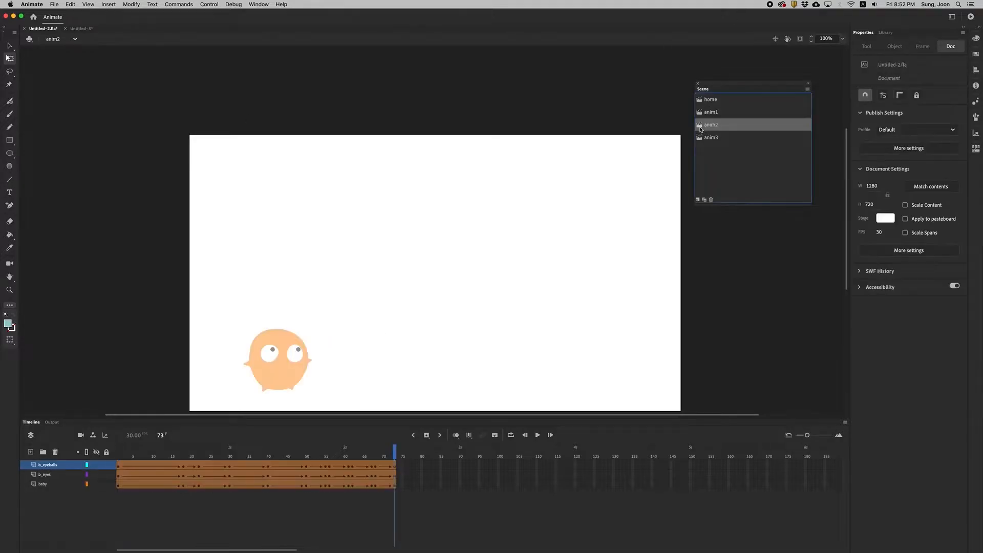
{"action": "left_click", "coordinate": [299, 379]}
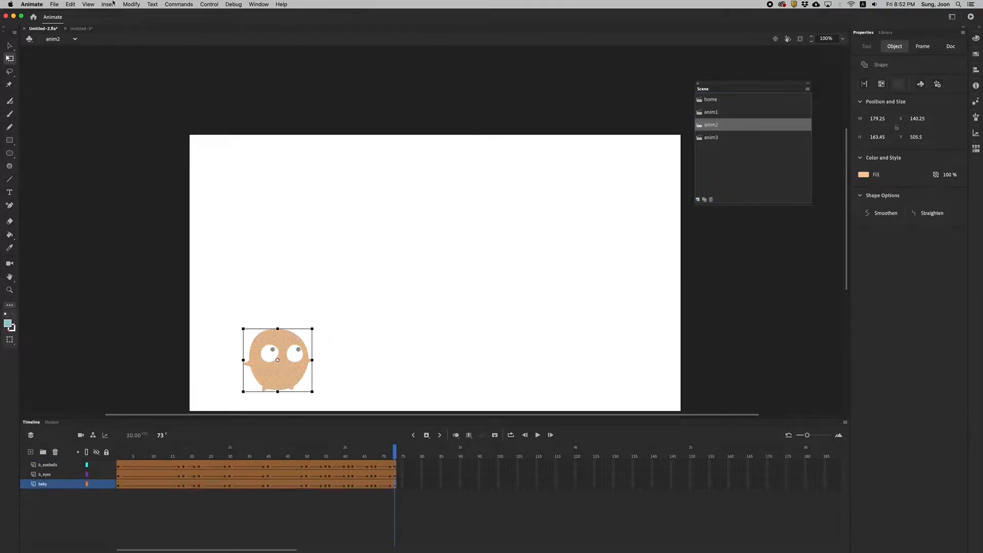
{"action": "left_click", "coordinate": [72, 3]}
{"action": "left_click", "coordinate": [80, 43]}
Paste the orange body onto the home scene's anim2 layer, scaled to about 107 × 97 and placed beside the teal body.
{"action": "left_click", "coordinate": [702, 102]}
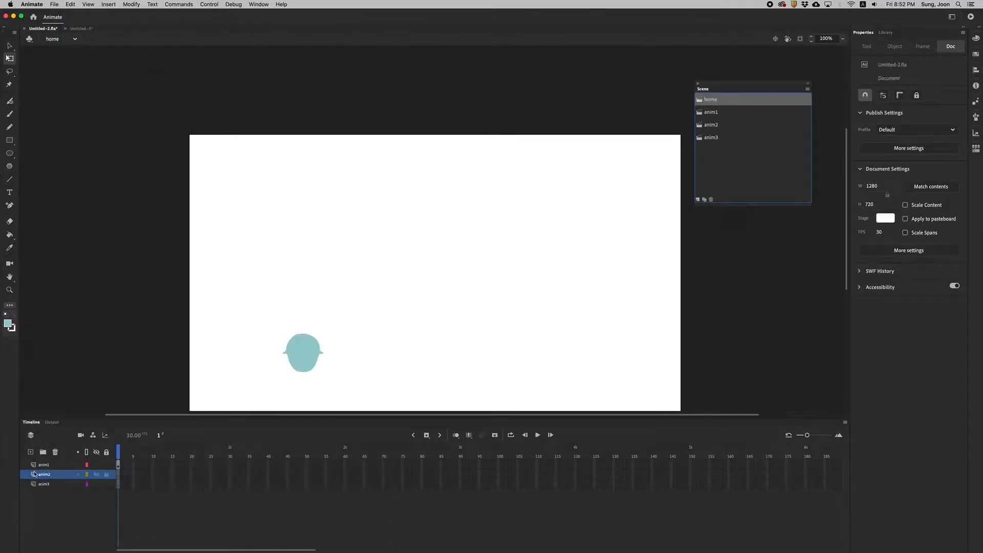
{"action": "left_click", "coordinate": [118, 475]}
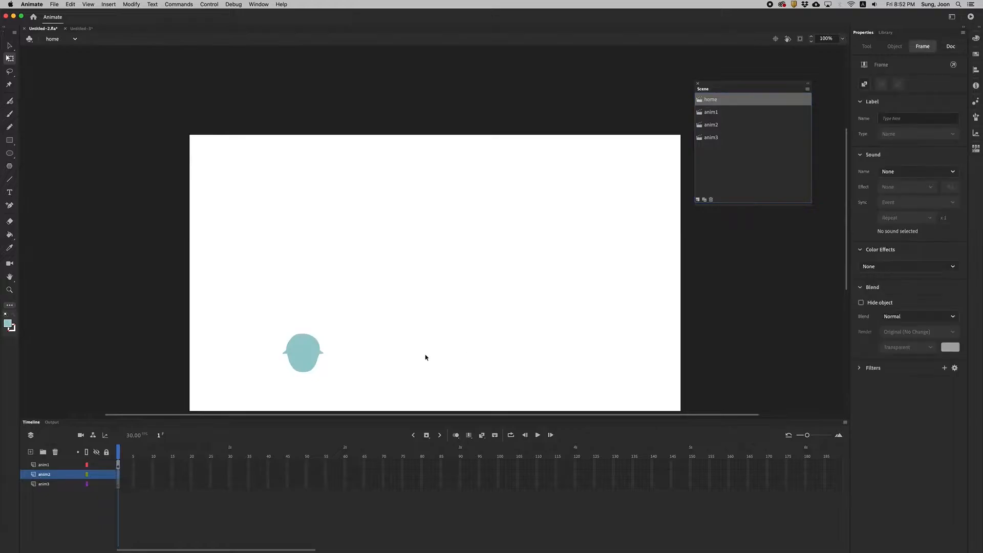
{"action": "key", "text": "super+v"}
{"action": "left_click_drag", "start_coordinate": [443, 226], "coordinate": [419, 345]}
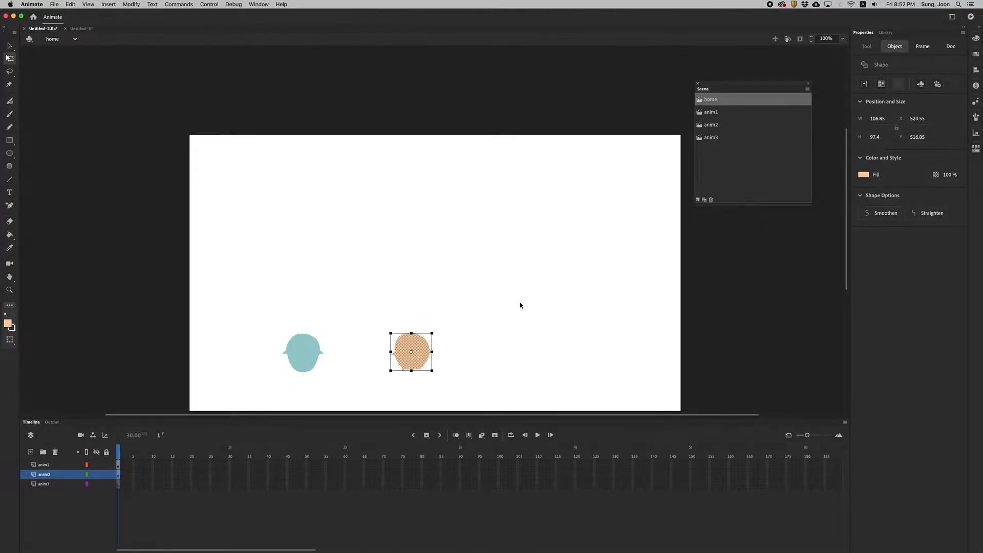
Copy the fly's body and wings from inside the fly symbol in the anim3 scene.
{"action": "left_click", "coordinate": [699, 138]}
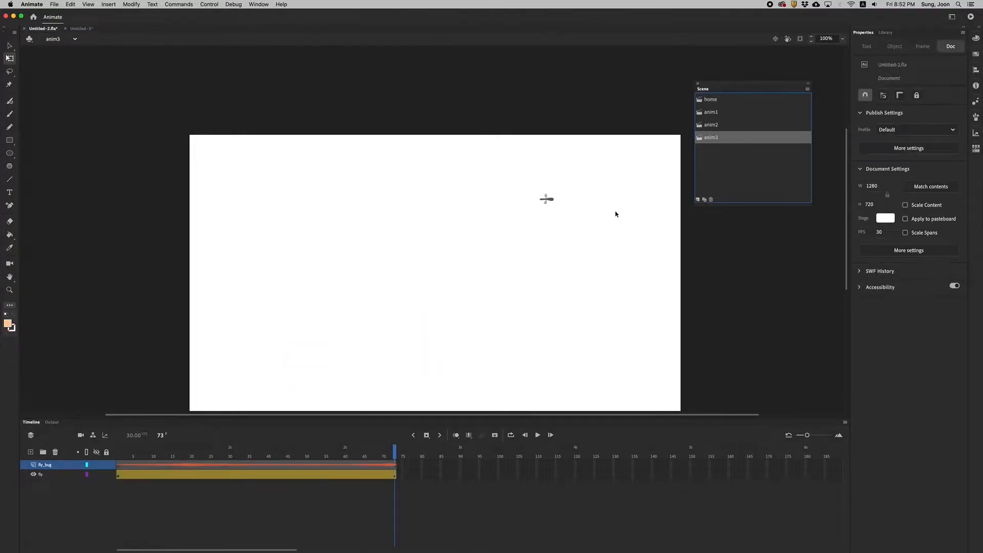
{"action": "key", "text": "super+equal"}
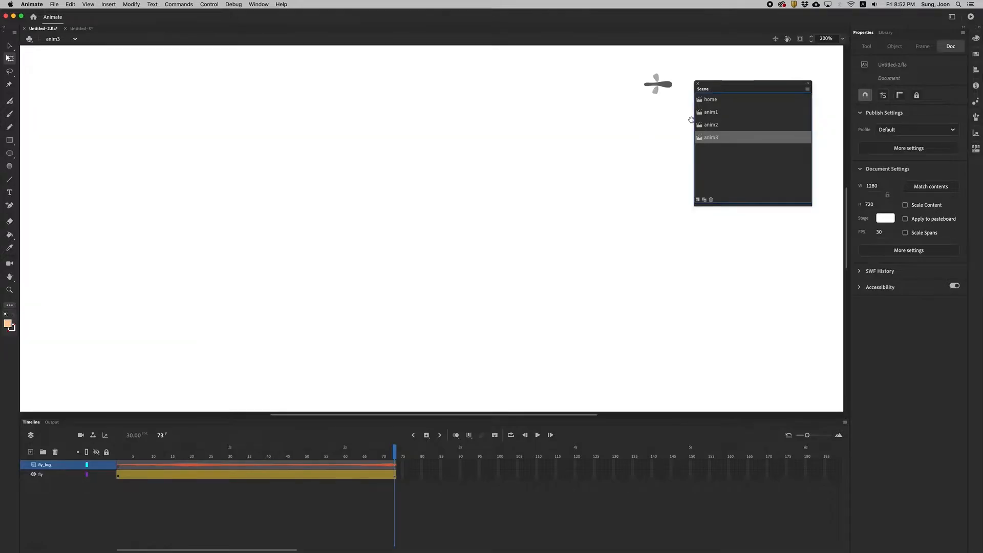
{"action": "scroll", "coordinate": [566, 213], "scroll_direction": "up", "scroll_amount": 5}
{"action": "scroll", "coordinate": [566, 213], "scroll_direction": "left", "scroll_amount": 4}
{"action": "left_click", "coordinate": [588, 176]}
{"action": "double_click", "coordinate": [591, 177]}
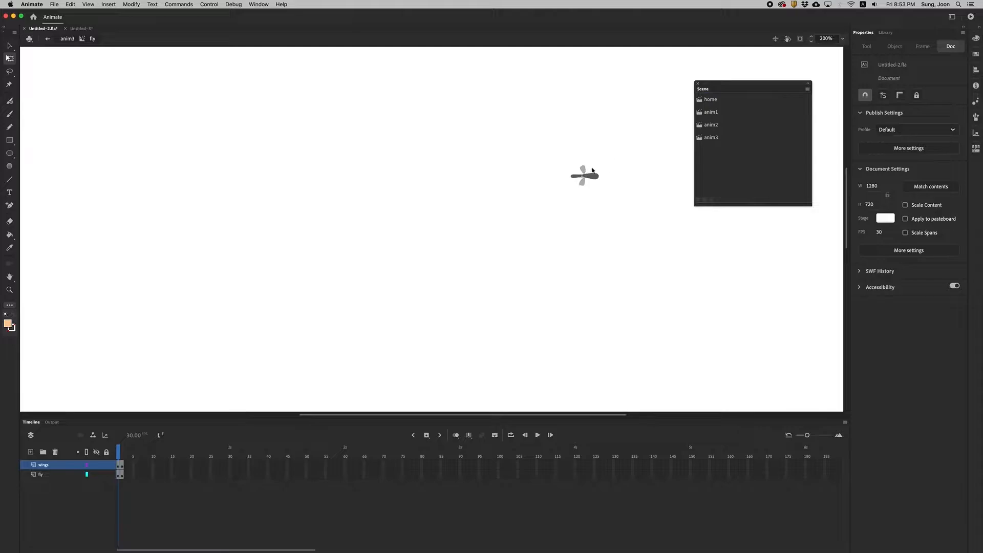
{"action": "key", "text": "v"}
{"action": "left_click_drag", "start_coordinate": [542, 148], "coordinate": [626, 214]}
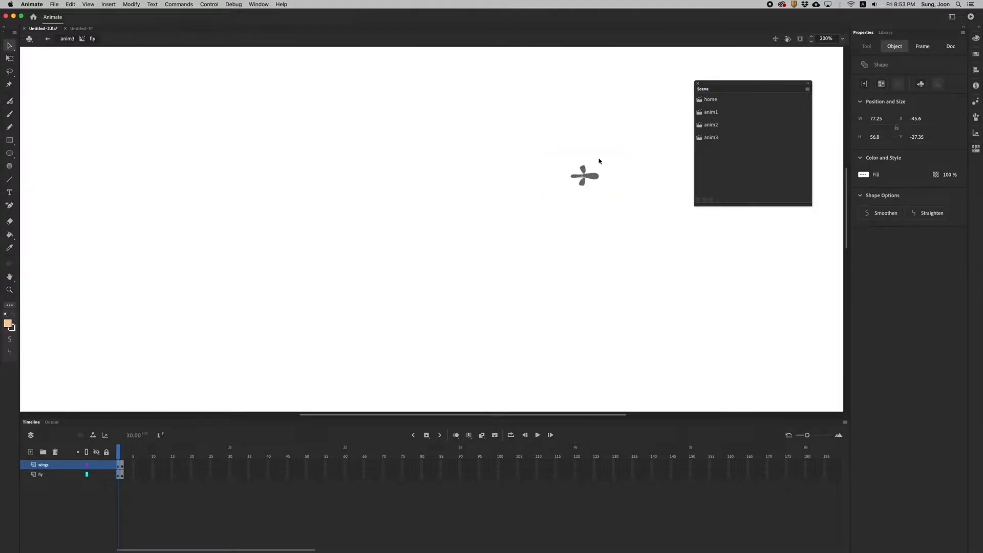
{"action": "left_click", "coordinate": [70, 4]}
{"action": "left_click", "coordinate": [77, 40]}
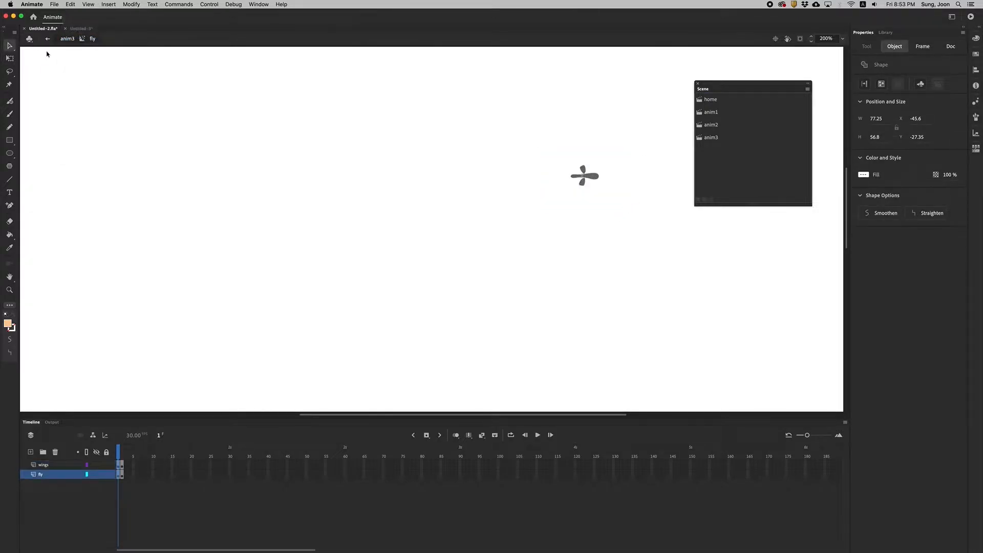
Paste the fly onto the home scene's anim3 layer and place it beside the orange body, at about X 811, Y 527.
{"action": "left_click", "coordinate": [699, 99]}
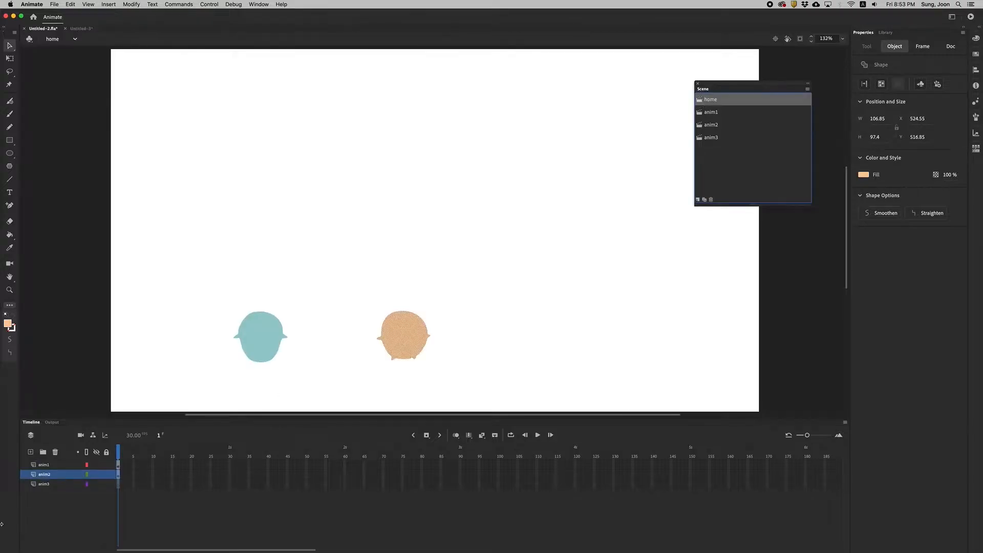
{"action": "left_click", "coordinate": [44, 483]}
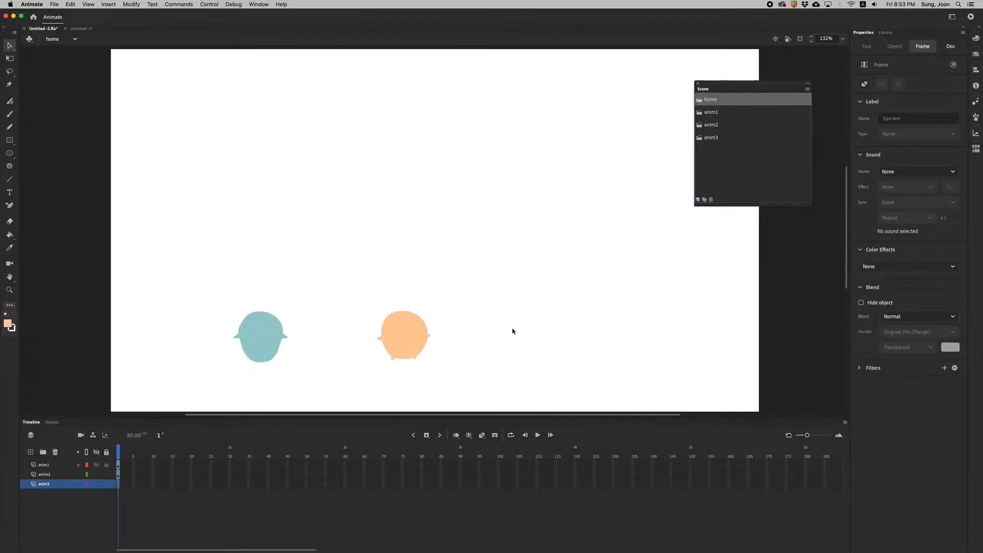
{"action": "key", "text": "super+v"}
{"action": "left_click_drag", "start_coordinate": [428, 232], "coordinate": [533, 333]}
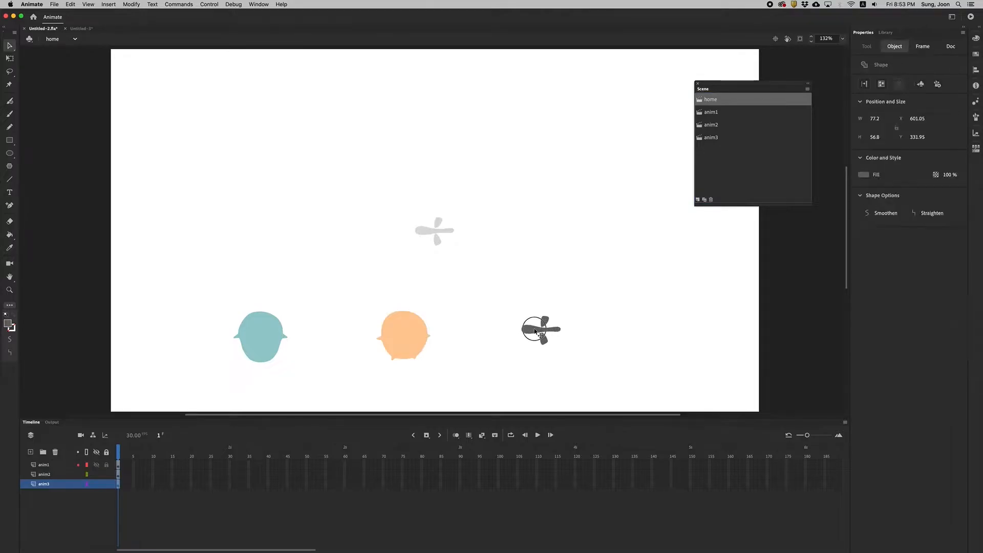
{"action": "left_click", "coordinate": [527, 272]}
Convert the teal body into a button symbol named anim1 and check it in the library.
{"action": "left_click", "coordinate": [261, 336]}
{"action": "left_click_drag", "start_coordinate": [174, 275], "coordinate": [351, 389]}
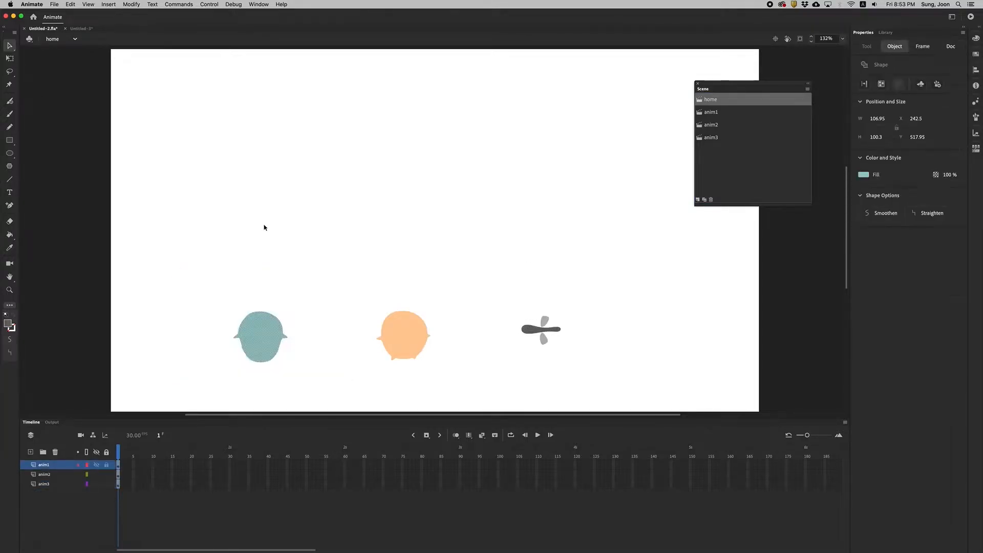
{"action": "left_click", "coordinate": [109, 4]}
{"action": "mouse_move", "coordinate": [137, 6]}
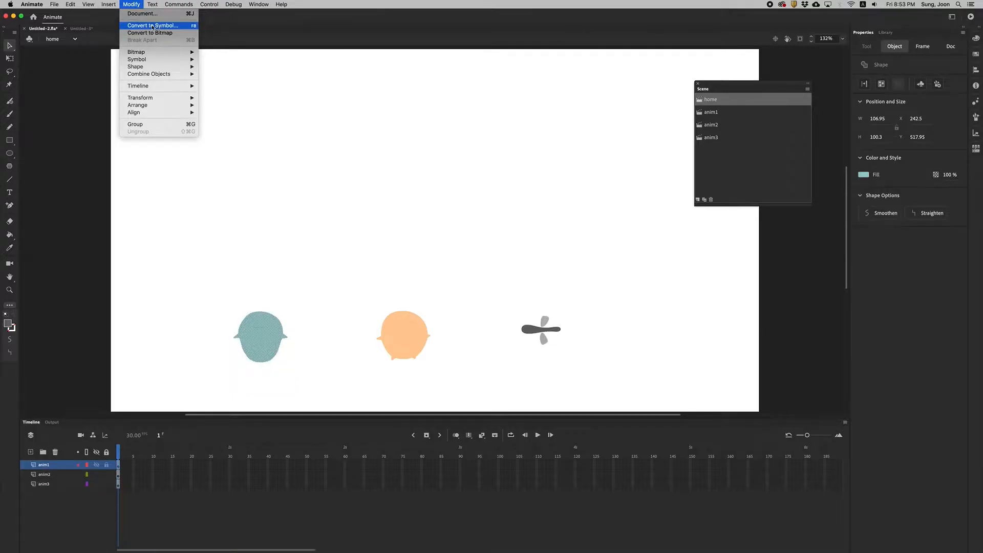
{"action": "left_click", "coordinate": [152, 26]}
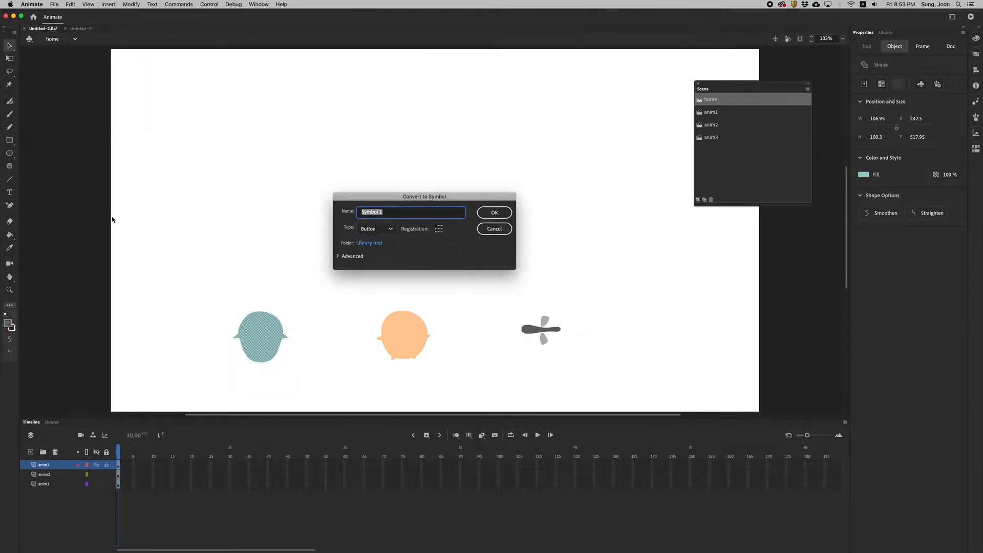
{"action": "type", "text": "anim"}
{"action": "left_click_drag", "start_coordinate": [351, 195], "coordinate": [334, 177]}
{"action": "type", "text": "1"}
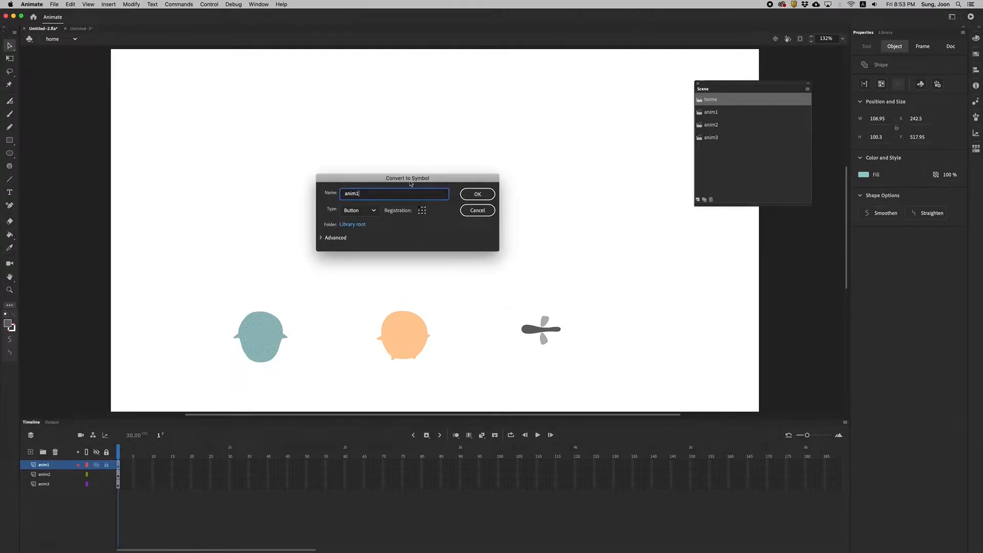
{"action": "left_click", "coordinate": [350, 214]}
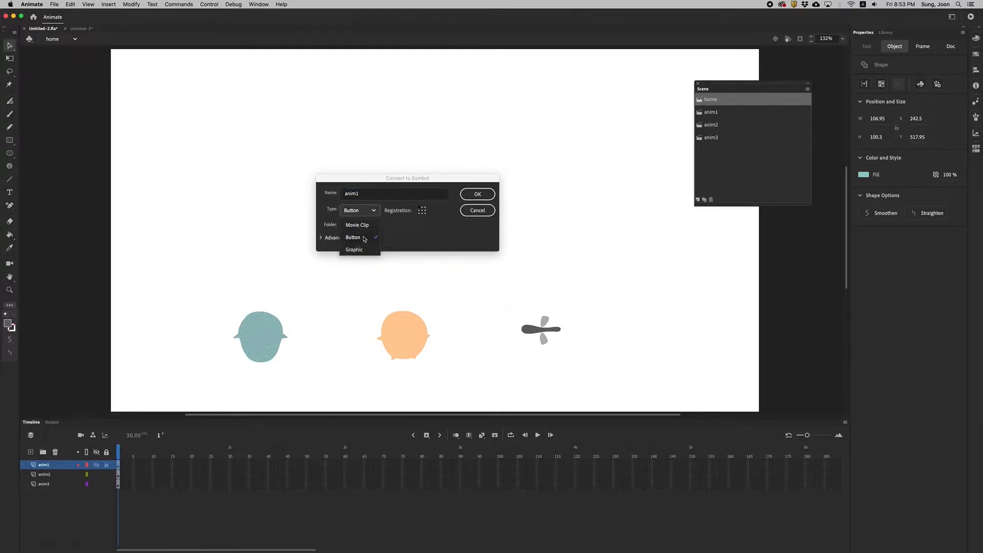
{"action": "left_click", "coordinate": [364, 238]}
{"action": "left_click", "coordinate": [477, 195]}
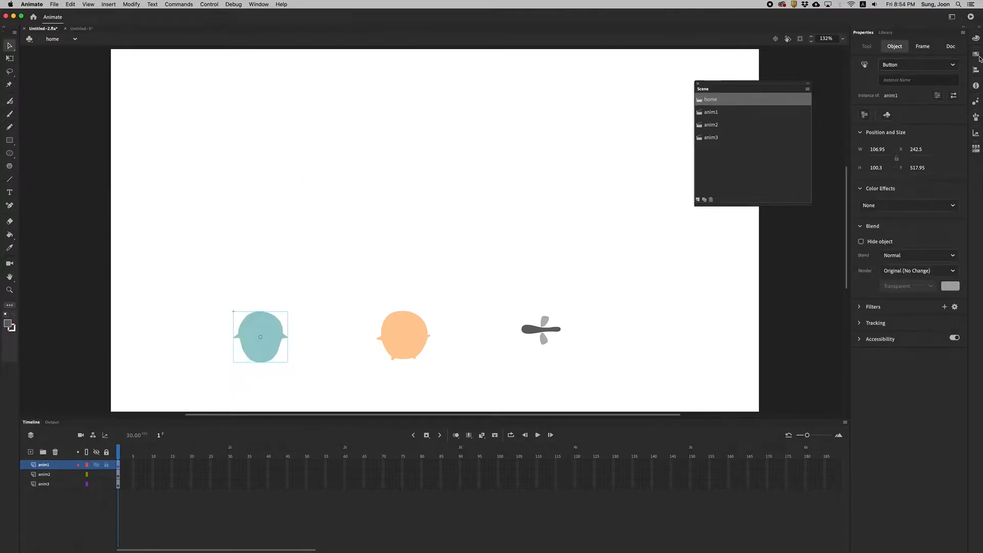
{"action": "left_click", "coordinate": [885, 32]}
{"action": "left_click", "coordinate": [872, 127]}
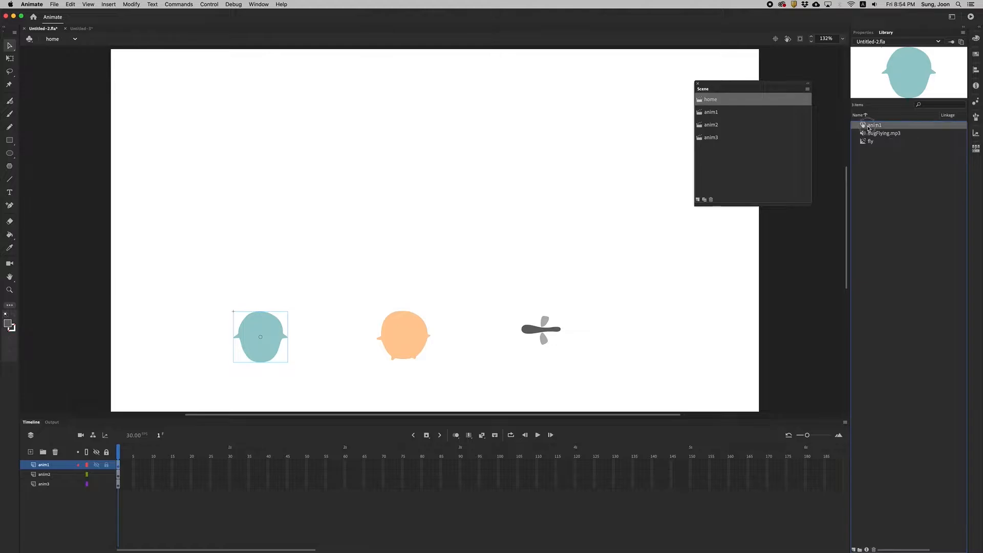
Convert the orange body into a button symbol named anim2.
{"action": "left_click", "coordinate": [406, 325]}
{"action": "left_click_drag", "start_coordinate": [360, 280], "coordinate": [477, 394]}
{"action": "left_click", "coordinate": [131, 4]}
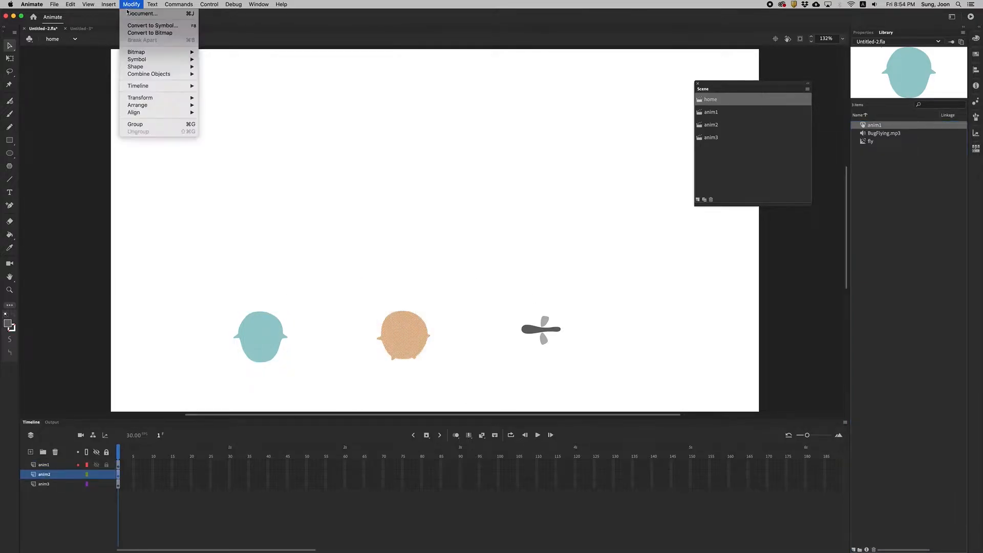
{"action": "left_click", "coordinate": [136, 27]}
{"action": "type", "text": "anim2"}
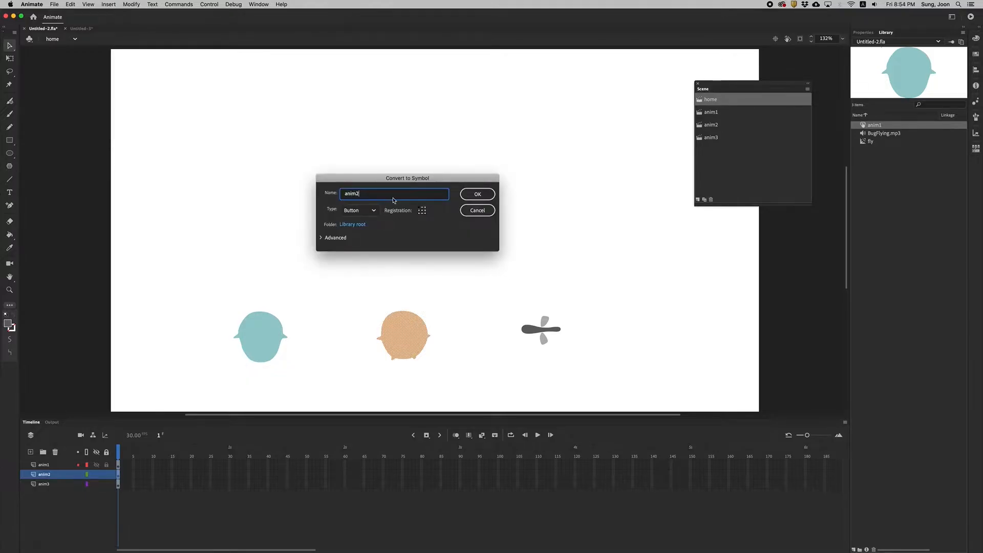
{"action": "left_click", "coordinate": [477, 196]}
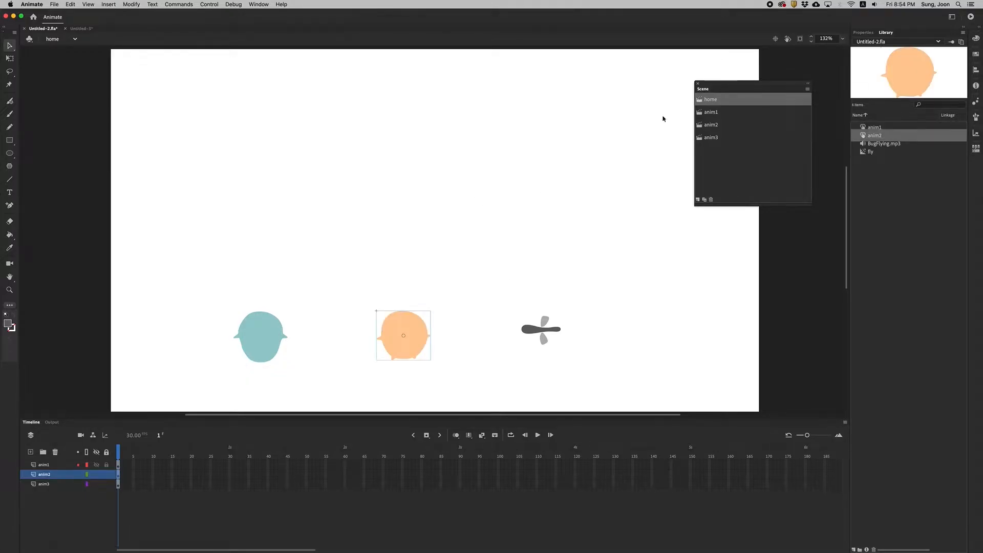
Convert the fly's body and wings into a button symbol named anim3.
{"action": "left_click_drag", "start_coordinate": [500, 299], "coordinate": [611, 381]}
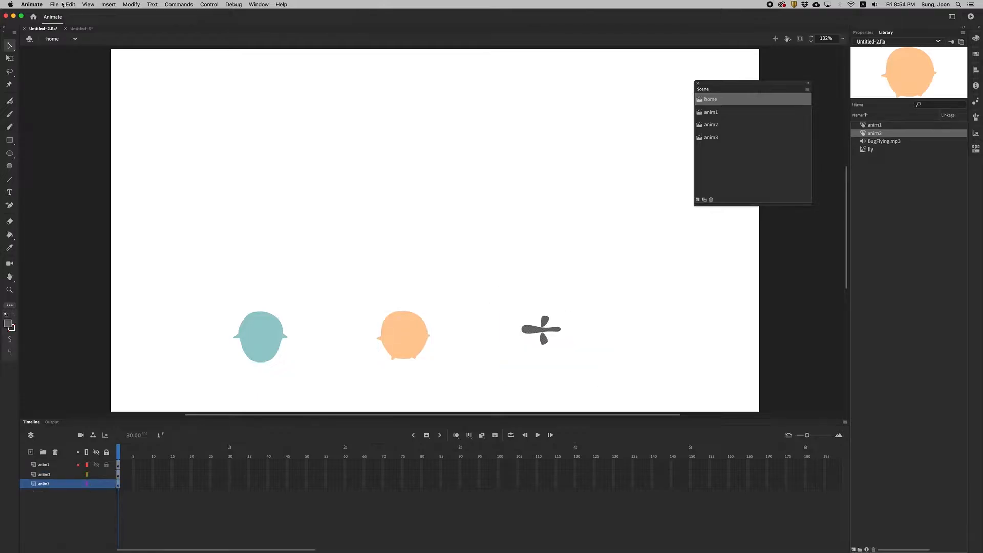
{"action": "left_click", "coordinate": [132, 4]}
{"action": "left_click", "coordinate": [149, 24]}
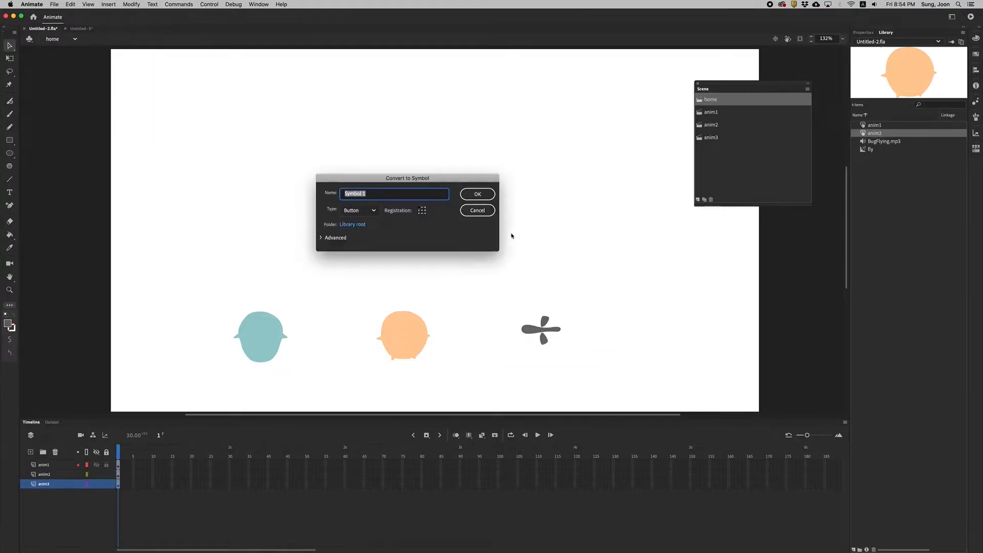
{"action": "type", "text": "anim3"}
{"action": "left_click", "coordinate": [477, 194]}
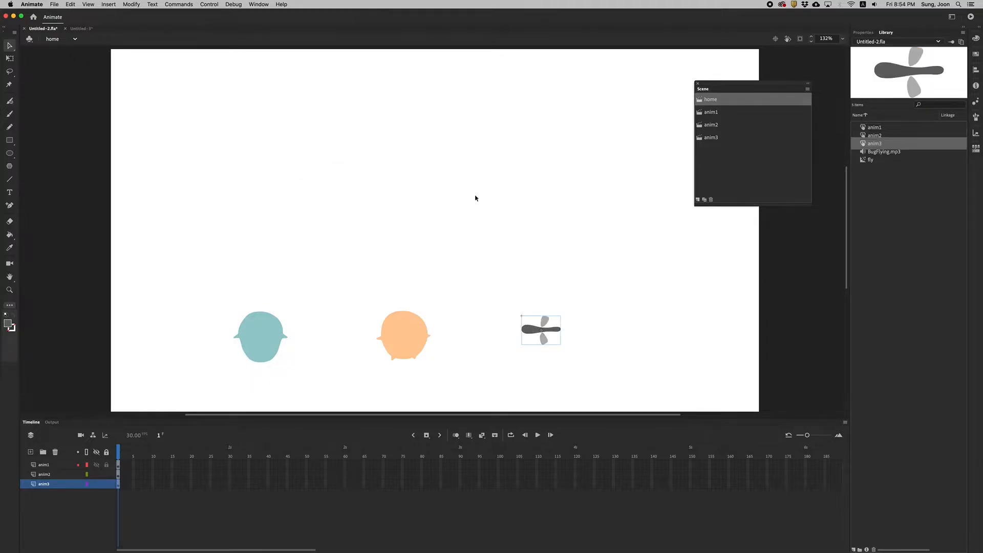
Open the anim1 button symbol for editing and add keyframes for its Over, Down and Hit states.
{"action": "left_click", "coordinate": [880, 133]}
{"action": "left_click", "coordinate": [878, 128]}
{"action": "left_click", "coordinate": [872, 142]}
{"action": "double_click", "coordinate": [871, 126]}
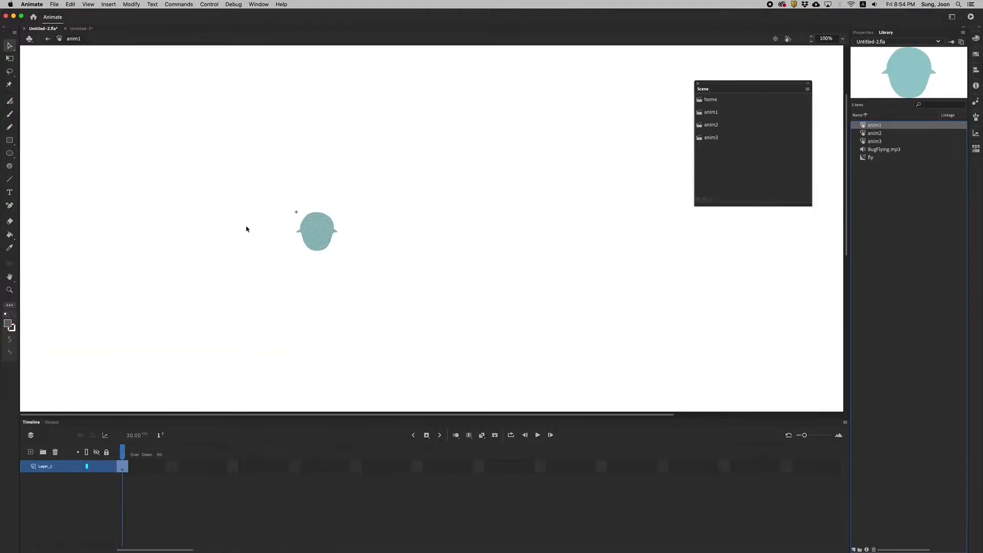
{"action": "left_click", "coordinate": [135, 467]}
{"action": "left_click", "coordinate": [148, 467]}
{"action": "left_click", "coordinate": [159, 466]}
{"action": "left_click", "coordinate": [123, 467]}
{"action": "left_click", "coordinate": [426, 436]}
{"action": "left_click", "coordinate": [426, 436]}
{"action": "left_click", "coordinate": [426, 435]}
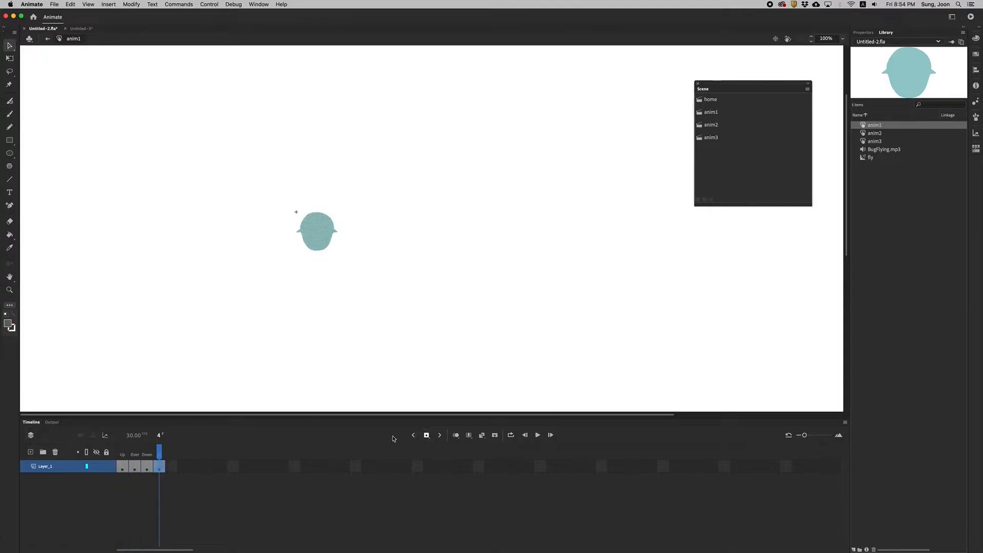
{"action": "left_click_drag", "start_coordinate": [158, 450], "coordinate": [210, 465]}
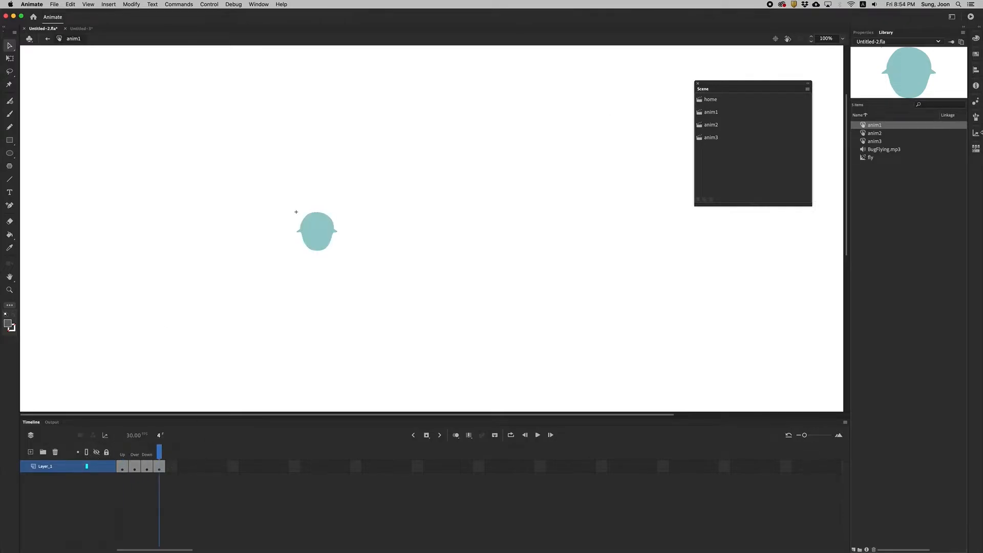
Add Over, Down and Hit keyframes inside the anim2 button symbol.
{"action": "double_click", "coordinate": [863, 134]}
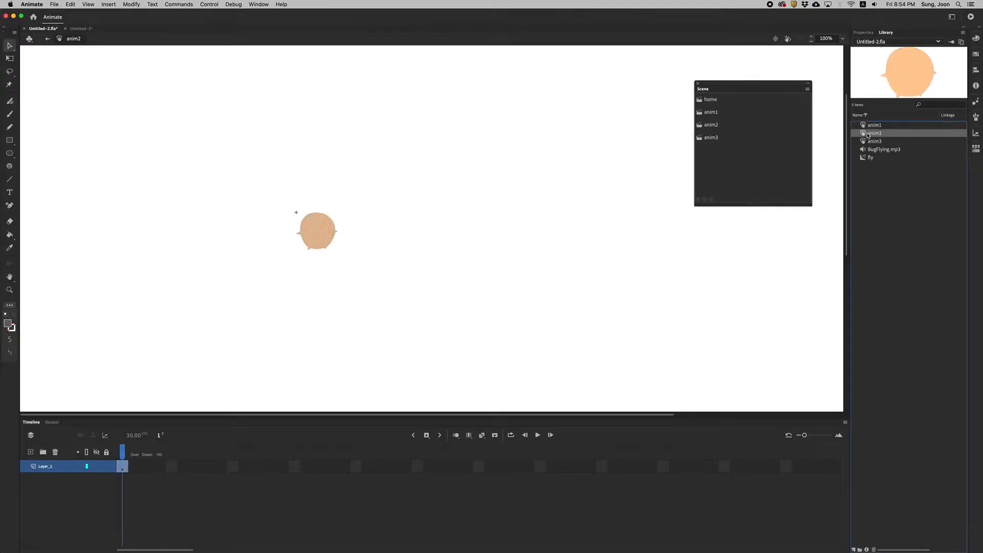
{"action": "left_click", "coordinate": [426, 435]}
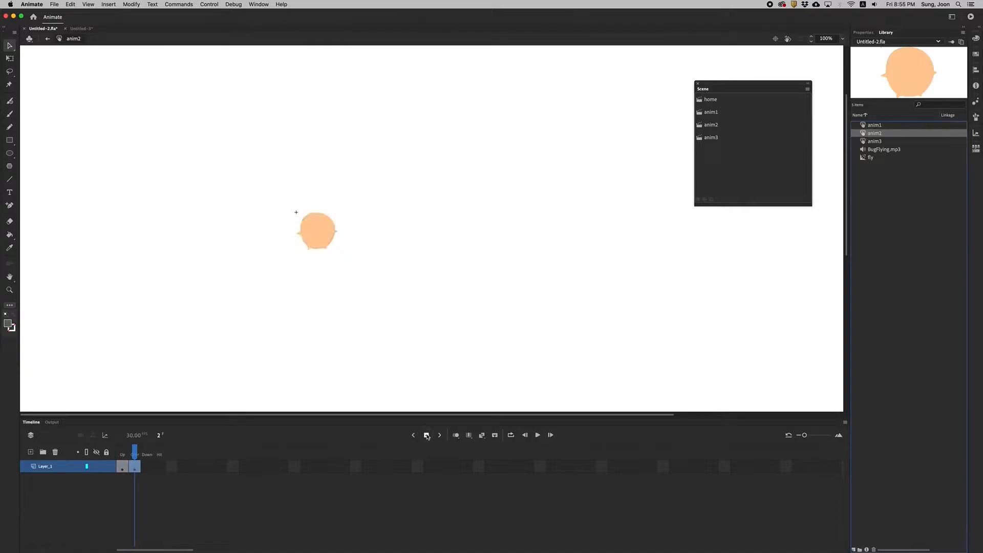
{"action": "left_click", "coordinate": [426, 435]}
{"action": "left_click", "coordinate": [426, 435]}
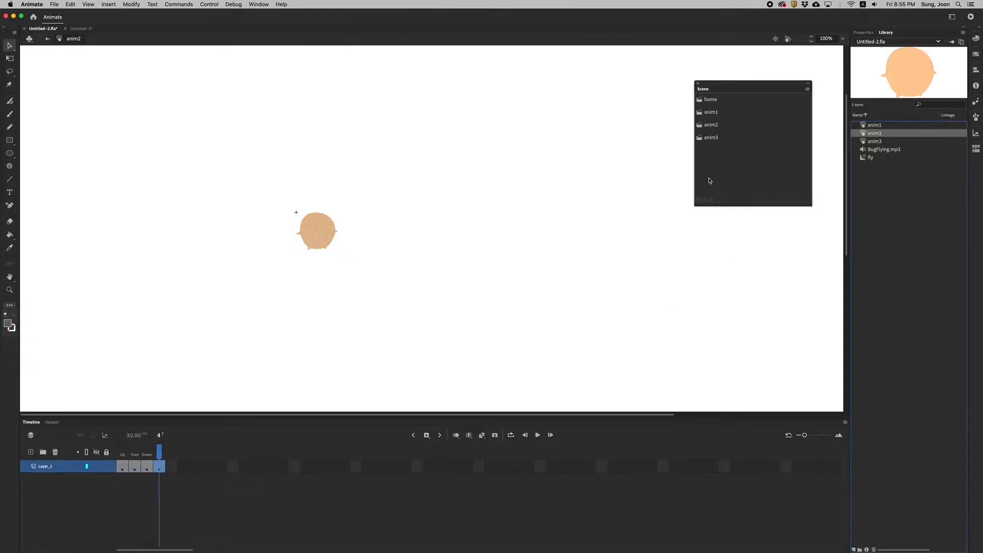
Add Over, Down and Hit keyframes inside the anim3 button symbol and return the playhead to the Up state.
{"action": "left_click", "coordinate": [865, 143]}
{"action": "double_click", "coordinate": [867, 141]}
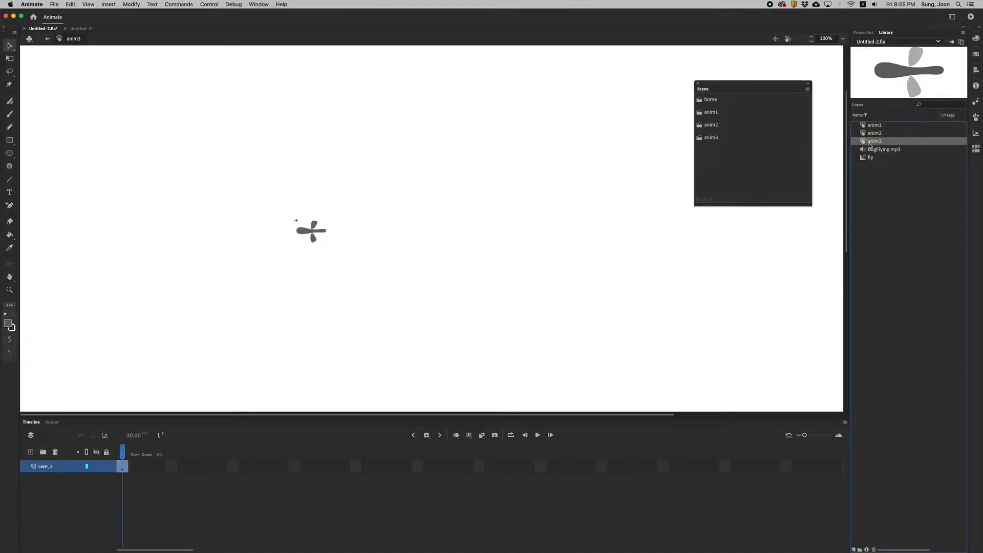
{"action": "left_click", "coordinate": [427, 436]}
{"action": "left_click", "coordinate": [428, 436]}
{"action": "left_click", "coordinate": [429, 436]}
{"action": "left_click_drag", "start_coordinate": [158, 452], "coordinate": [122, 449]}
Return to the home scene, test the movie and close the preview.
{"action": "left_click", "coordinate": [705, 101]}
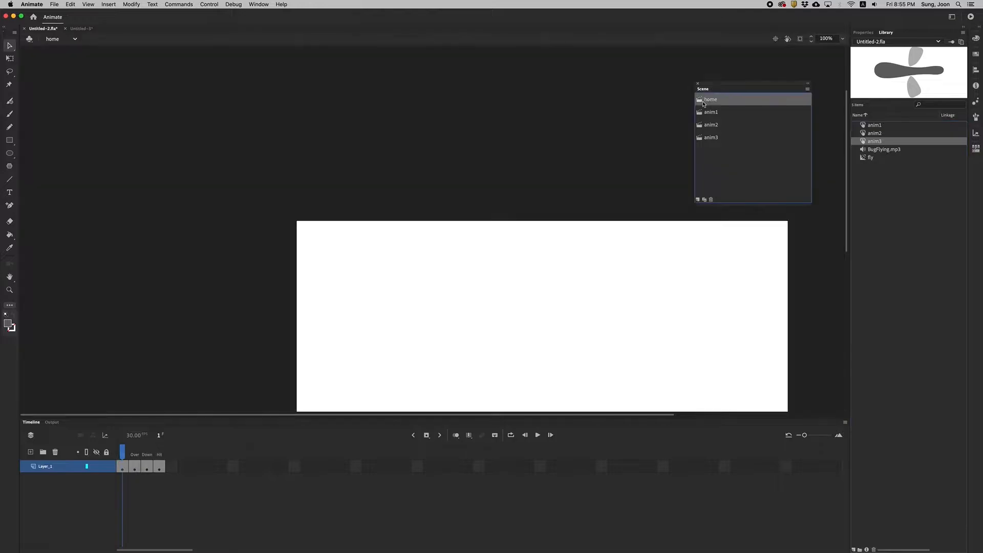
{"action": "left_click", "coordinate": [972, 18]}
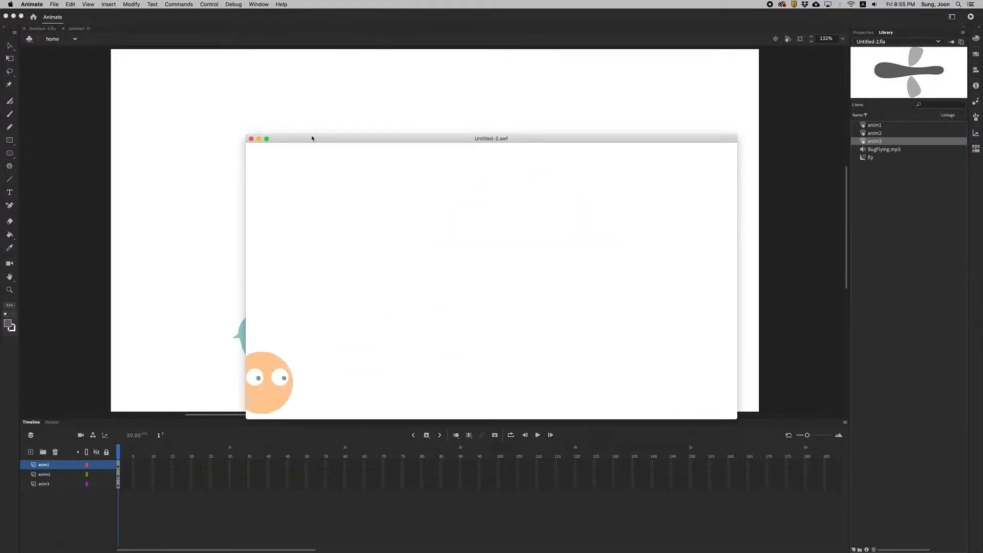
{"action": "left_click", "coordinate": [251, 138]}
Open the Actions and Code Snippets panels for the home scene's first frame and arrange them beside the Scene panel.
{"action": "left_click", "coordinate": [120, 465]}
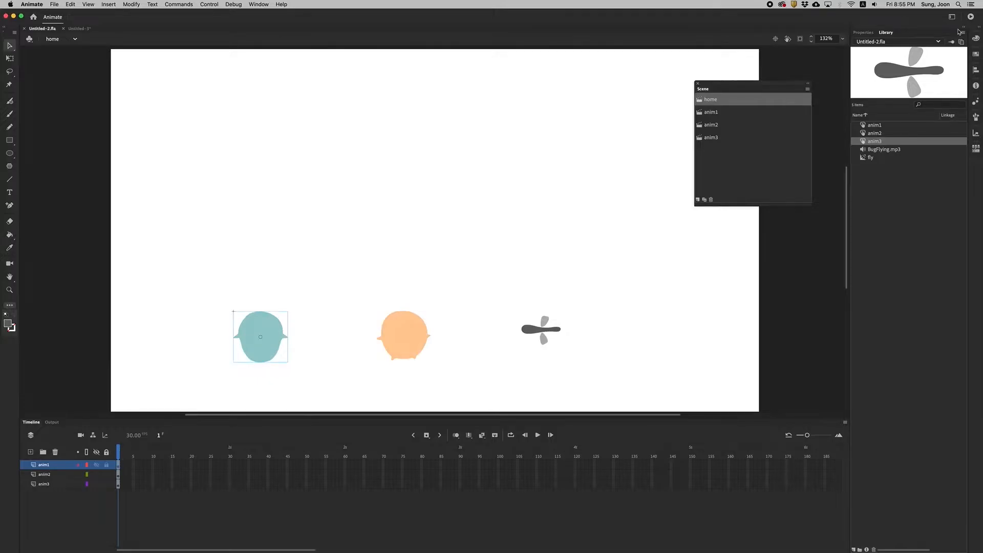
{"action": "left_click", "coordinate": [258, 4]}
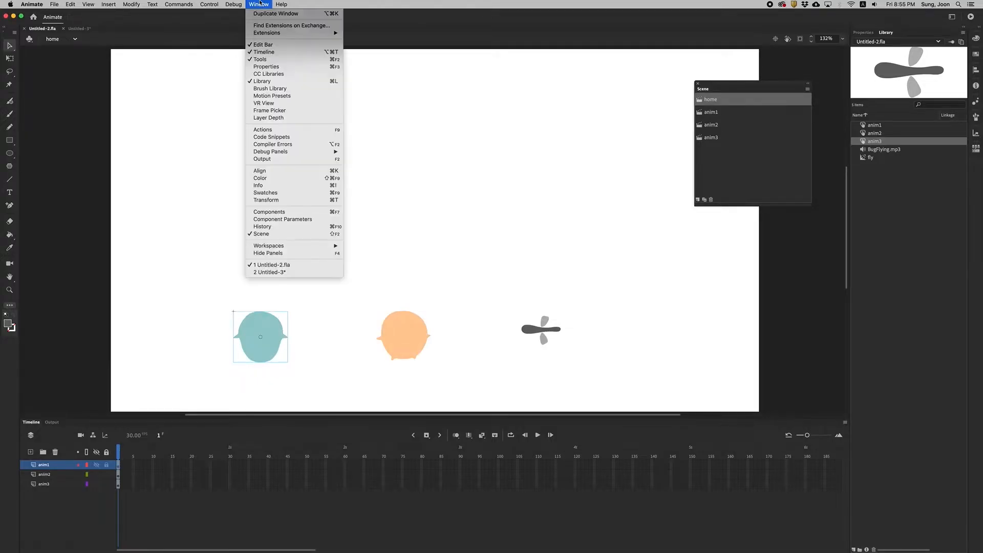
{"action": "left_click", "coordinate": [284, 132]}
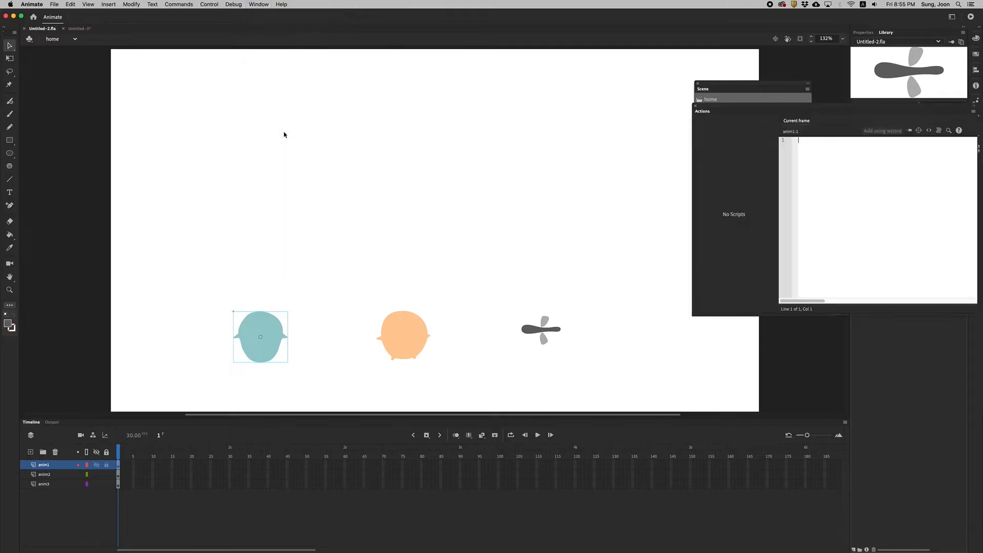
{"action": "left_click_drag", "start_coordinate": [791, 105], "coordinate": [594, 123]}
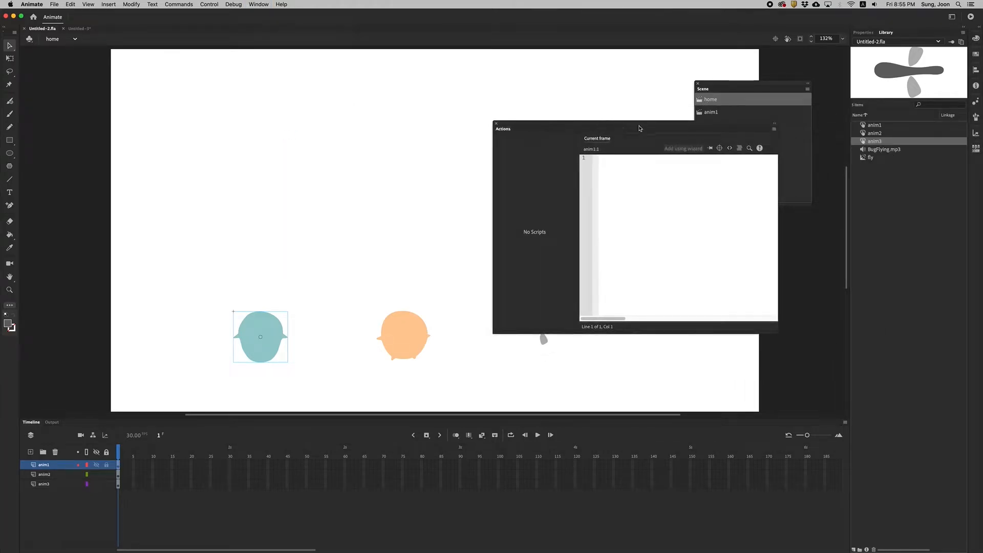
{"action": "left_click", "coordinate": [729, 149]}
{"action": "left_click_drag", "start_coordinate": [680, 126], "coordinate": [401, 73]}
{"action": "left_click_drag", "start_coordinate": [702, 261], "coordinate": [544, 78]}
{"action": "mouse_move", "coordinate": [725, 84]}
{"action": "left_mouse_down"}
{"action": "mouse_move", "coordinate": [737, 82]}
{"action": "mouse_move", "coordinate": [732, 70]}
{"action": "left_mouse_up"}
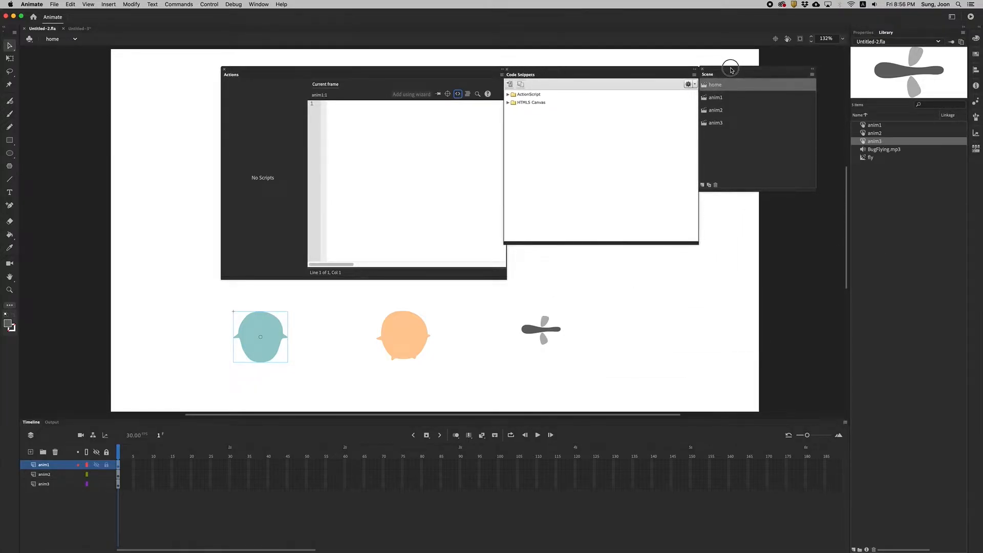
Insert the ActionScript timeline navigation snippet Stop at this Frame on the home scene's first frame and test the movie.
{"action": "left_click", "coordinate": [508, 94]}
{"action": "left_click", "coordinate": [514, 111]}
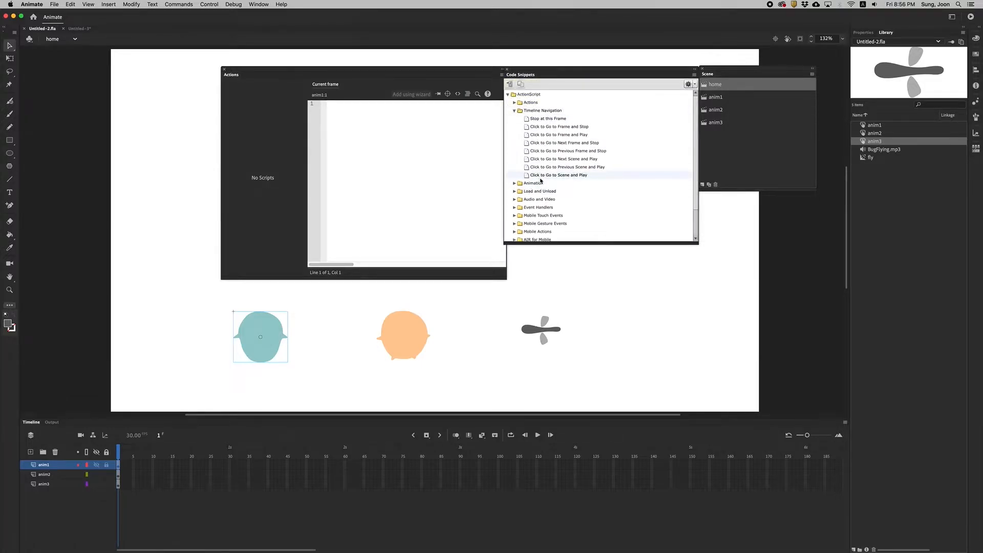
{"action": "double_click", "coordinate": [528, 120]}
{"action": "left_click", "coordinate": [372, 170]}
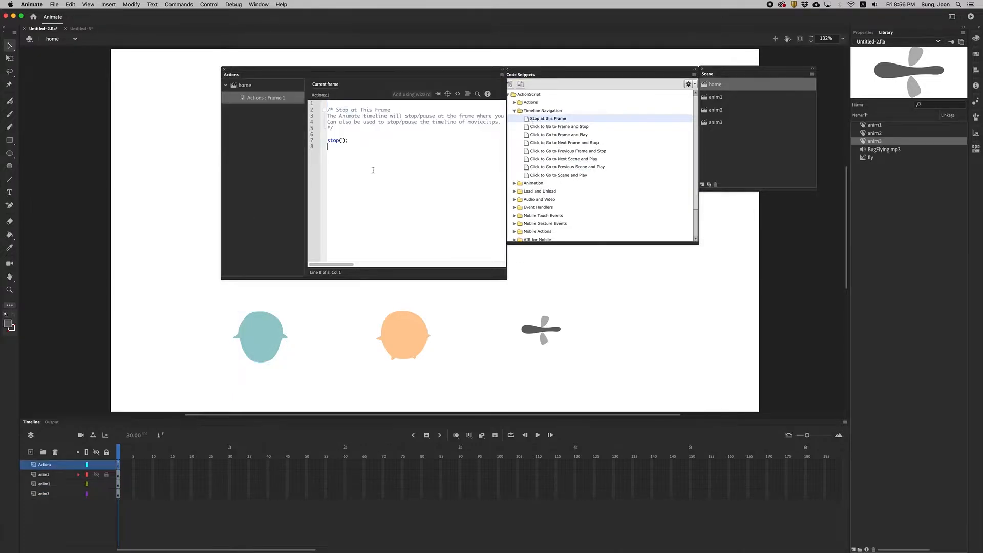
{"action": "double_click", "coordinate": [335, 140]}
{"action": "left_click", "coordinate": [971, 16]}
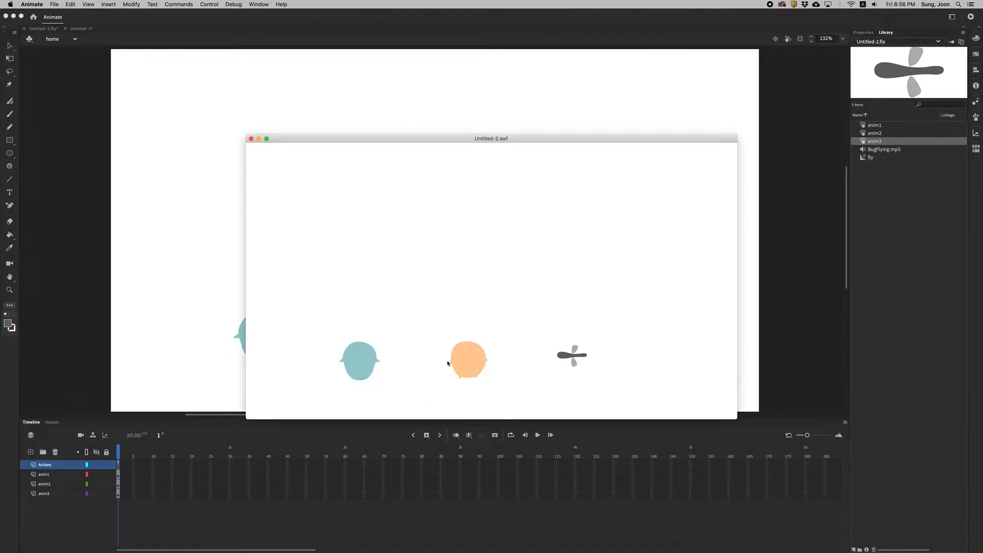
{"action": "left_click", "coordinate": [251, 139]}
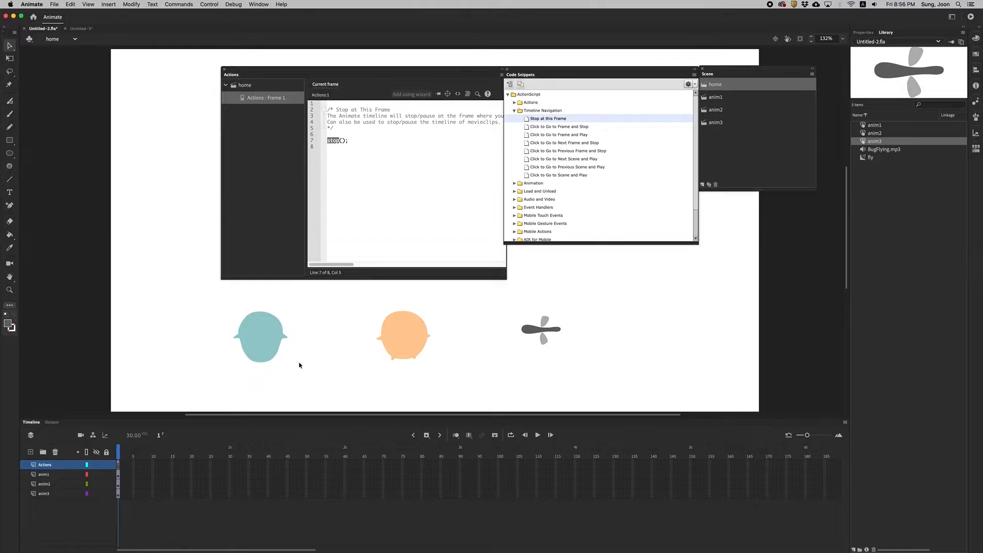
Give the teal character button on the home scene the instance name anim1.
{"action": "left_click", "coordinate": [268, 330]}
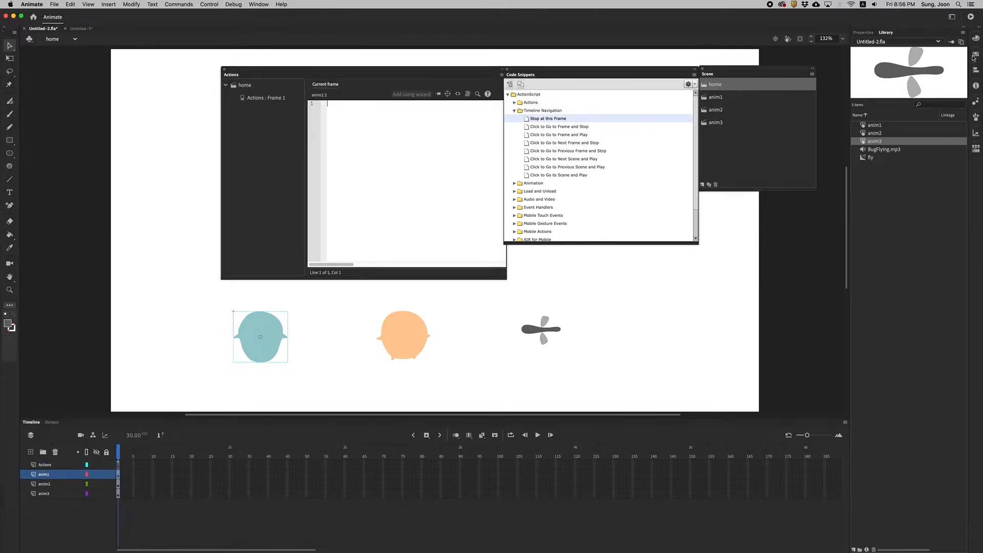
{"action": "left_click", "coordinate": [863, 33]}
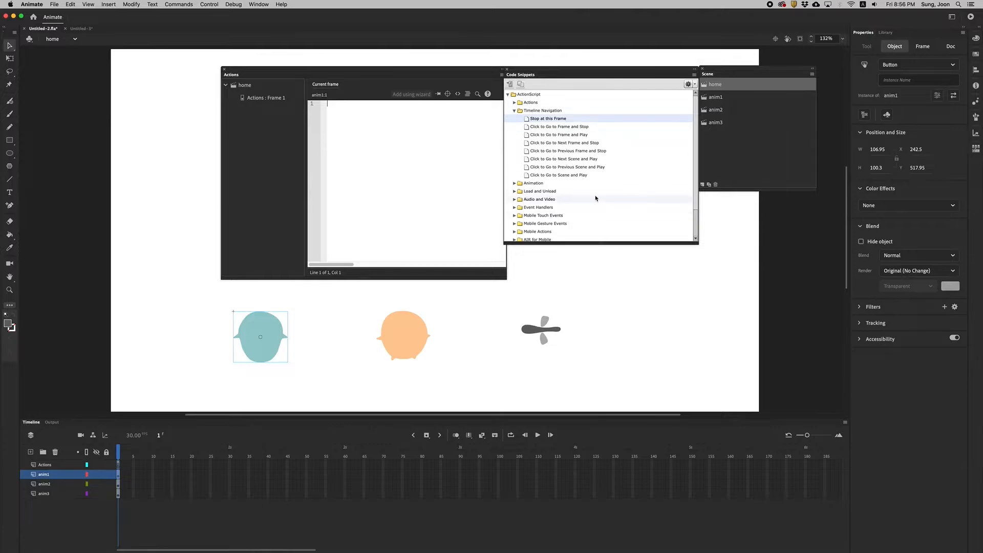
{"action": "double_click", "coordinate": [527, 175]}
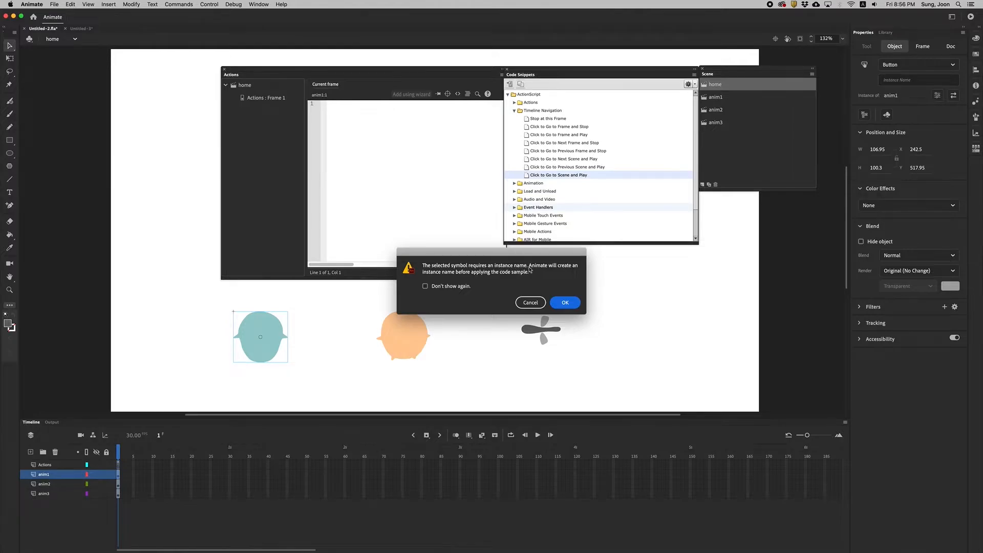
{"action": "left_click", "coordinate": [527, 302]}
{"action": "left_click", "coordinate": [906, 78]}
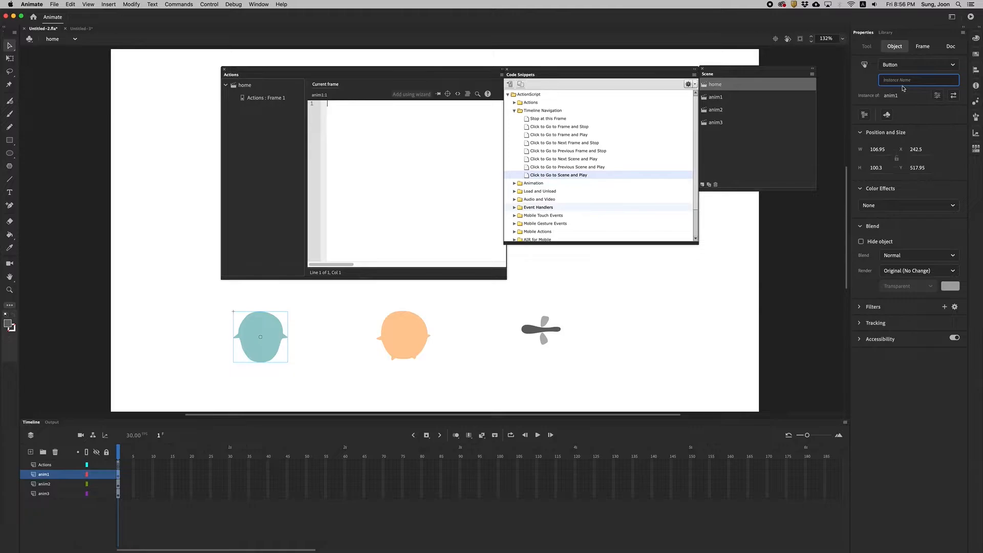
{"action": "type", "text": "an"}
{"action": "key", "text": "Return"}
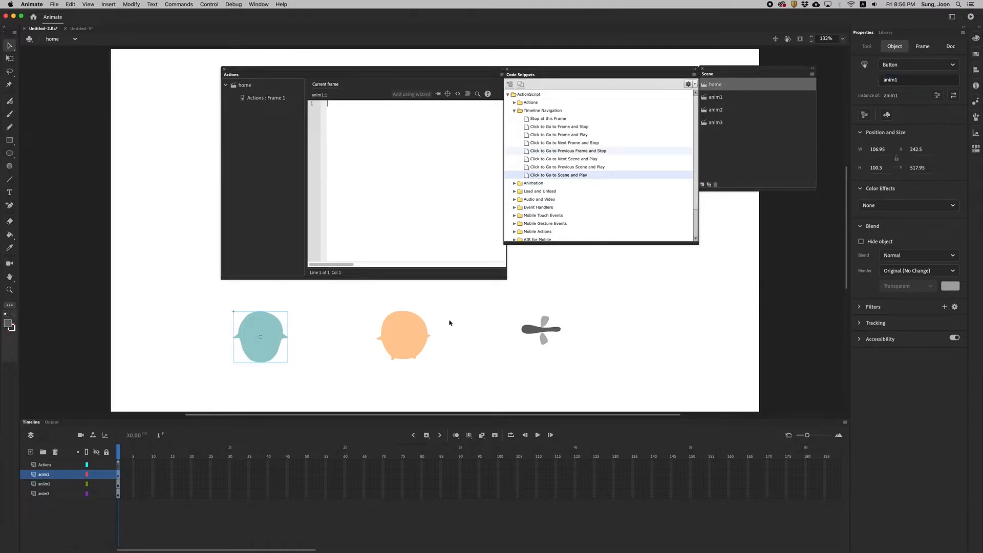
Give the orange character button the instance name anim2.
{"action": "left_click", "coordinate": [404, 344]}
{"action": "left_click", "coordinate": [910, 80]}
{"action": "type", "text": "anim2"}
{"action": "key", "text": "Return"}
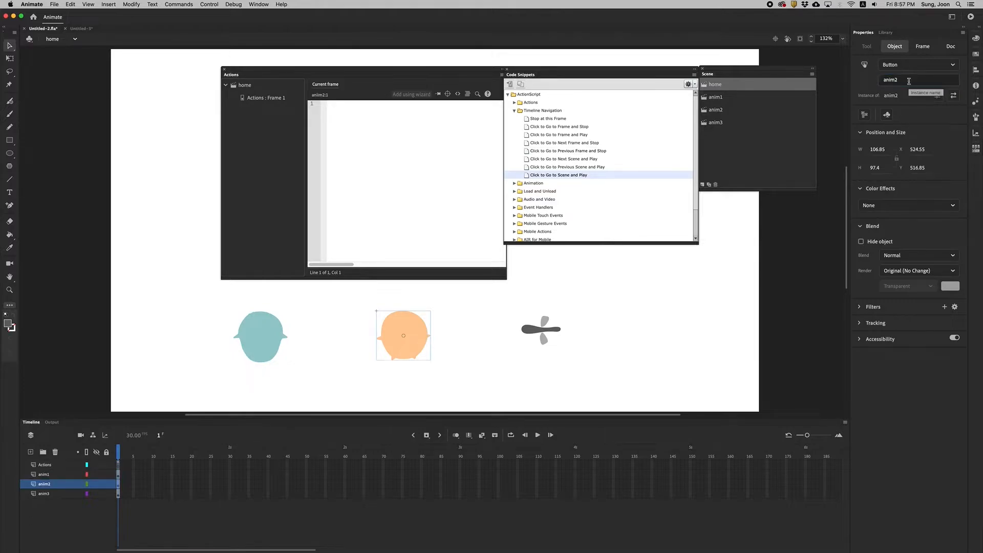
Give the fly button the instance name anim3 and check the instance names of all three buttons.
{"action": "left_click", "coordinate": [540, 330]}
{"action": "left_click", "coordinate": [886, 80]}
{"action": "type", "text": "a"}
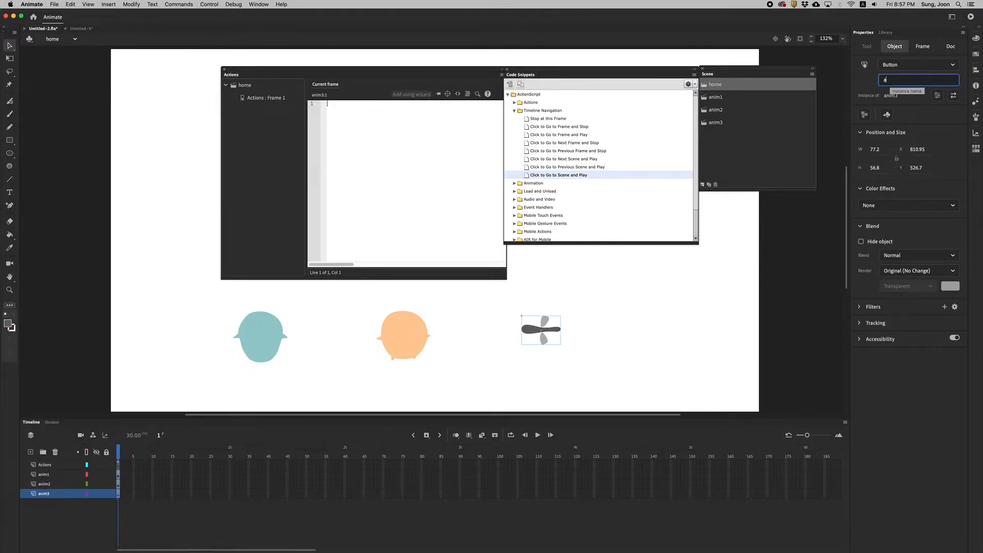
{"action": "key", "text": "Return"}
{"action": "left_click", "coordinate": [251, 333]}
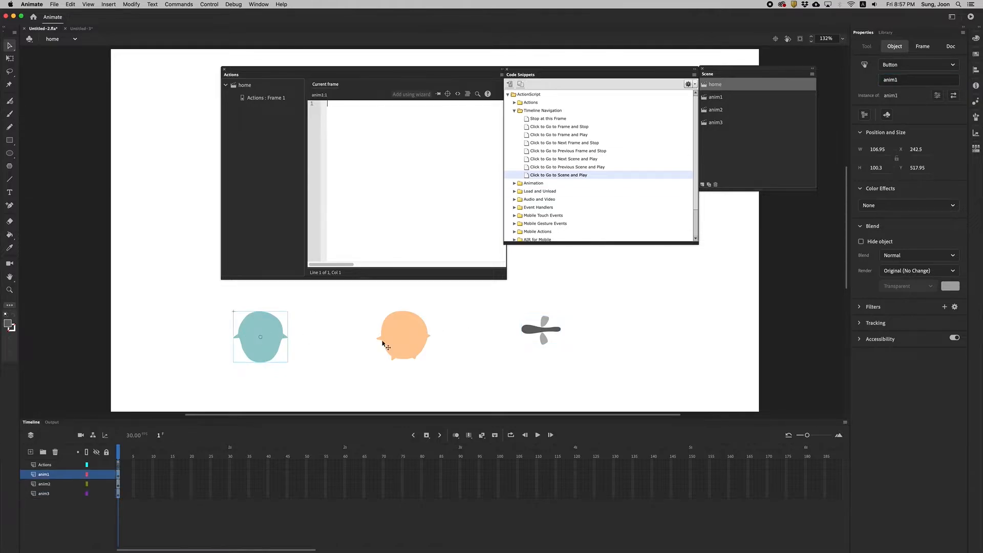
{"action": "left_click", "coordinate": [413, 340]}
{"action": "left_click", "coordinate": [541, 340]}
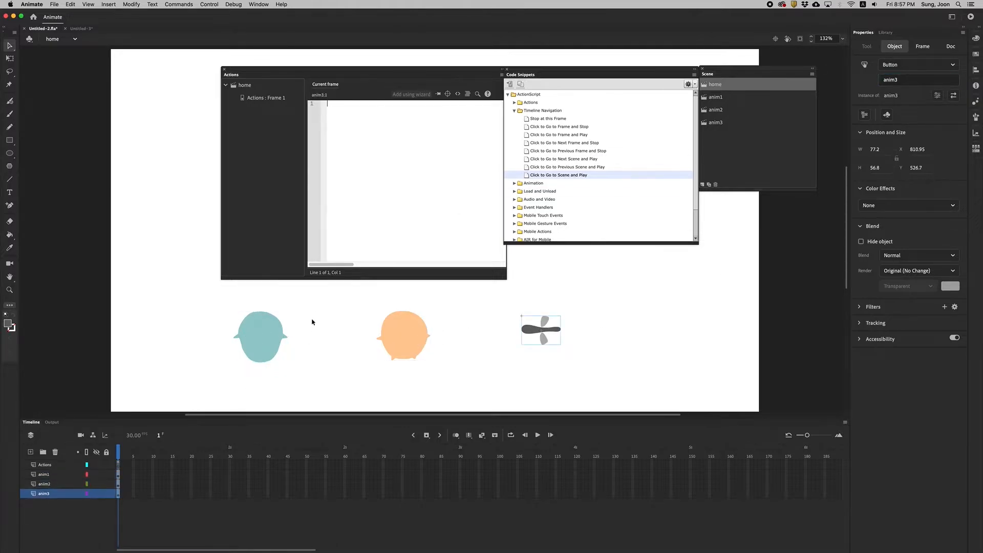
Apply the Click to Go to Scene and Play snippet to the teal button and set its target scene to "anim1".
{"action": "left_click", "coordinate": [267, 338]}
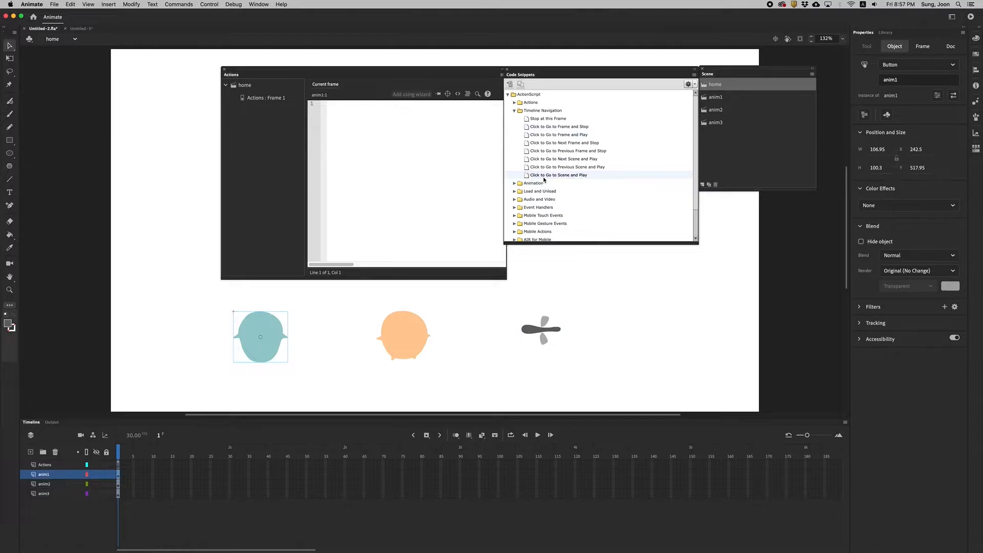
{"action": "double_click", "coordinate": [581, 176]}
{"action": "left_click", "coordinate": [404, 226]}
{"action": "left_click_drag", "start_coordinate": [464, 226], "coordinate": [462, 227]}
{"action": "key", "text": "BackSpace"}
{"action": "key", "text": "BackSpace"}
{"action": "key", "text": "BackSpace"}
{"action": "key", "text": "BackSpace"}
{"action": "key", "text": "BackSpace"}
{"action": "key", "text": "BackSpace"}
{"action": "key", "text": "BackSpace"}
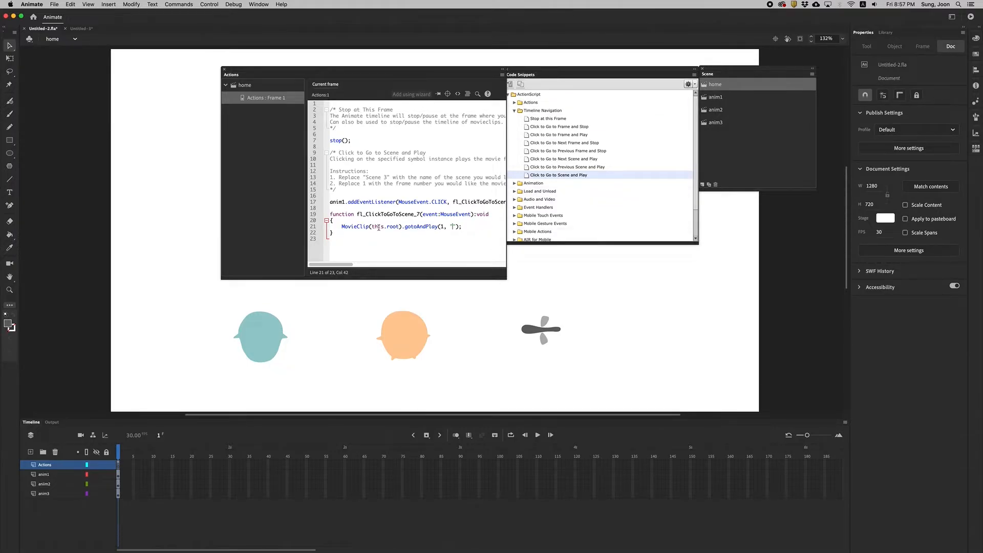
{"action": "type", "text": "anim1"}
Apply the Click to Go to Scene and Play snippet to the orange button and set its target scene to "anim2".
{"action": "left_click", "coordinate": [408, 348]}
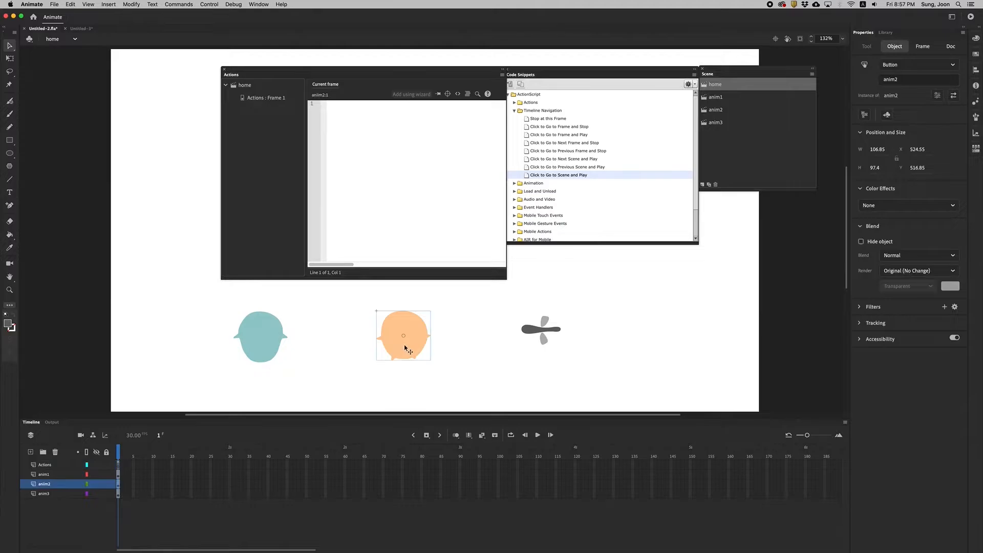
{"action": "double_click", "coordinate": [535, 176]}
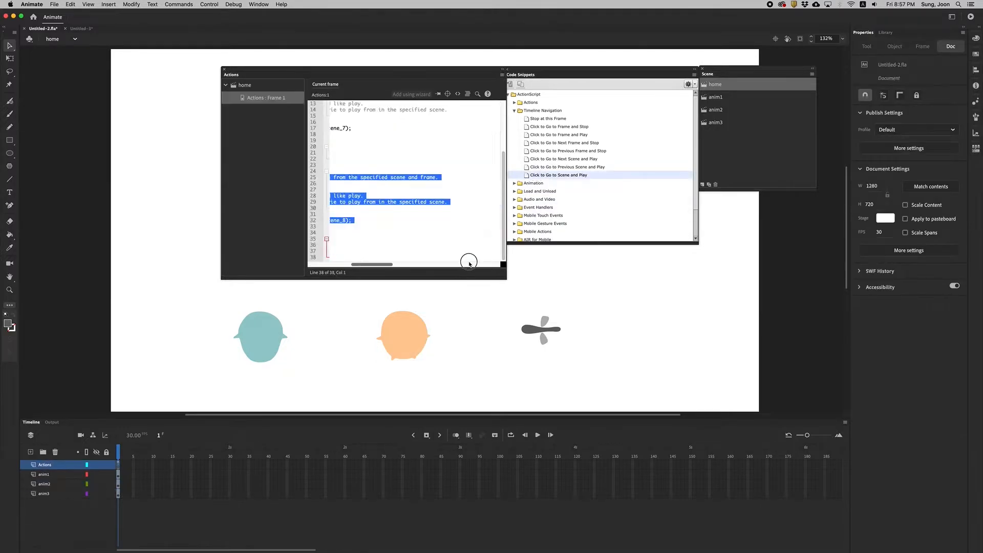
{"action": "left_click_drag", "start_coordinate": [379, 262], "coordinate": [336, 263]}
{"action": "left_click", "coordinate": [474, 244]}
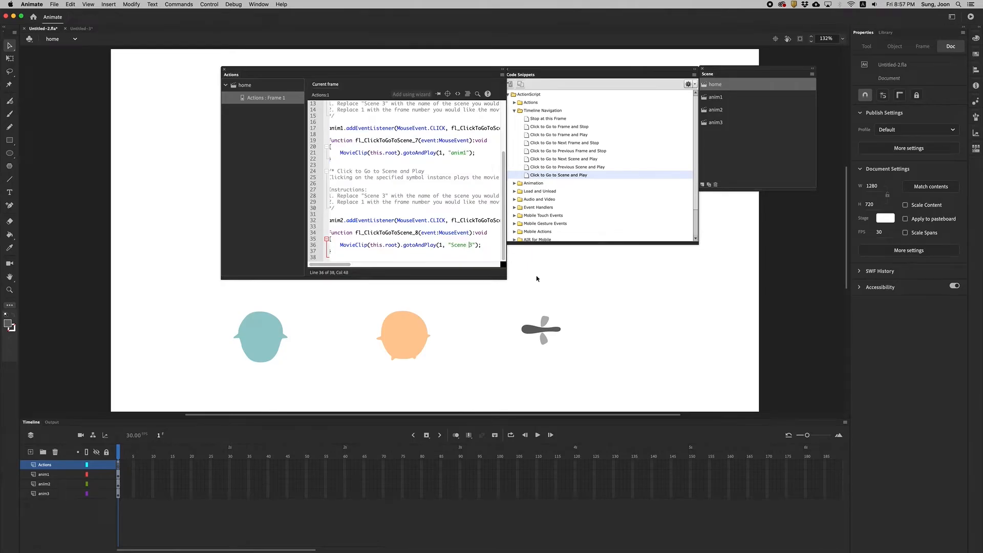
{"action": "key", "text": "BackSpace"}
{"action": "key", "text": "BackSpace"}
{"action": "key", "text": "BackSpace"}
{"action": "key", "text": "BackSpace"}
{"action": "key", "text": "BackSpace"}
{"action": "key", "text": "BackSpace"}
{"action": "key", "text": "BackSpace"}
{"action": "type", "text": "anim2"}
Apply the Click to Go to Scene and Play snippet to the fly button and set its target scene to "anim3".
{"action": "left_click", "coordinate": [537, 333]}
{"action": "left_click", "coordinate": [528, 176]}
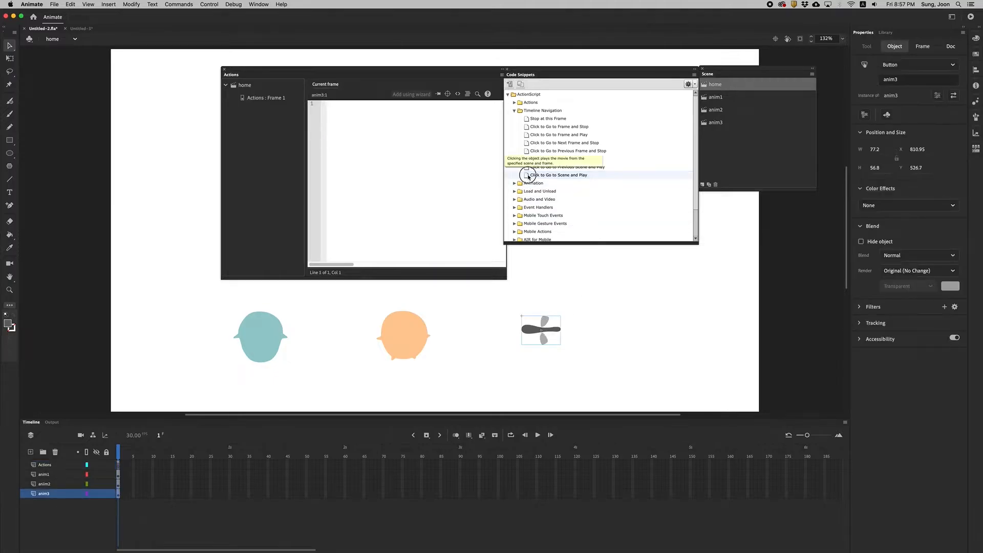
{"action": "double_click", "coordinate": [527, 176]}
{"action": "left_click", "coordinate": [452, 244]}
{"action": "key", "text": "Delete"}
{"action": "key", "text": "Delete"}
{"action": "key", "text": "Delete"}
{"action": "key", "text": "Delete"}
{"action": "key", "text": "Delete"}
{"action": "key", "text": "Delete"}
{"action": "key", "text": "Delete"}
{"action": "type", "text": "anim3\");"}
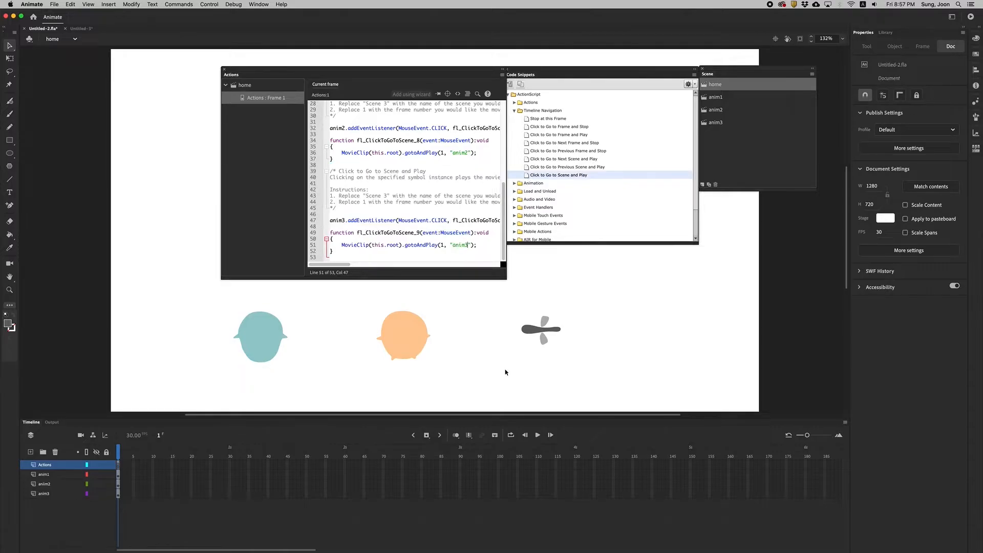
Save the document, test the movie by activating the teal button in the preview, and close the preview.
{"action": "key", "text": "super+s"}
{"action": "key", "text": "super+Return"}
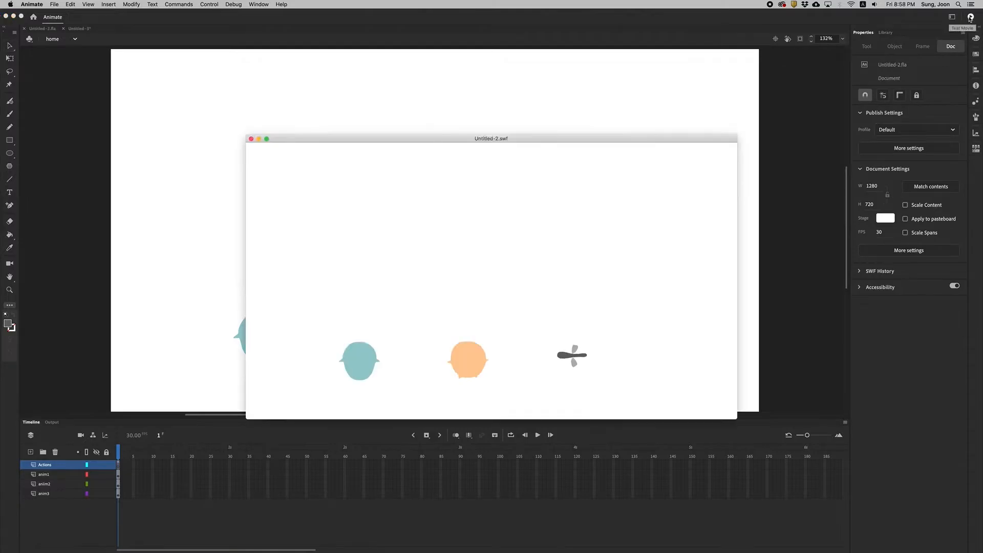
{"action": "left_click", "coordinate": [358, 364]}
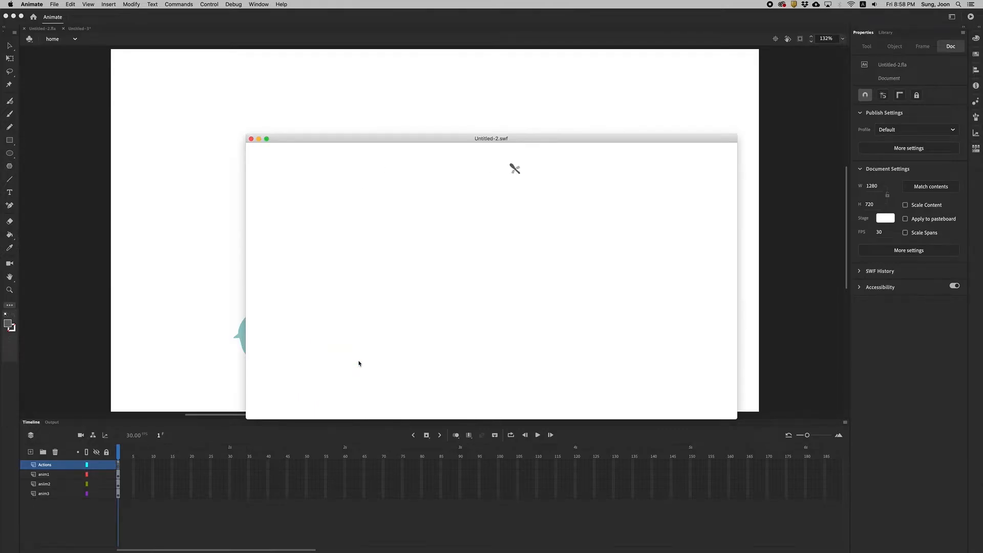
{"action": "left_click", "coordinate": [251, 139]}
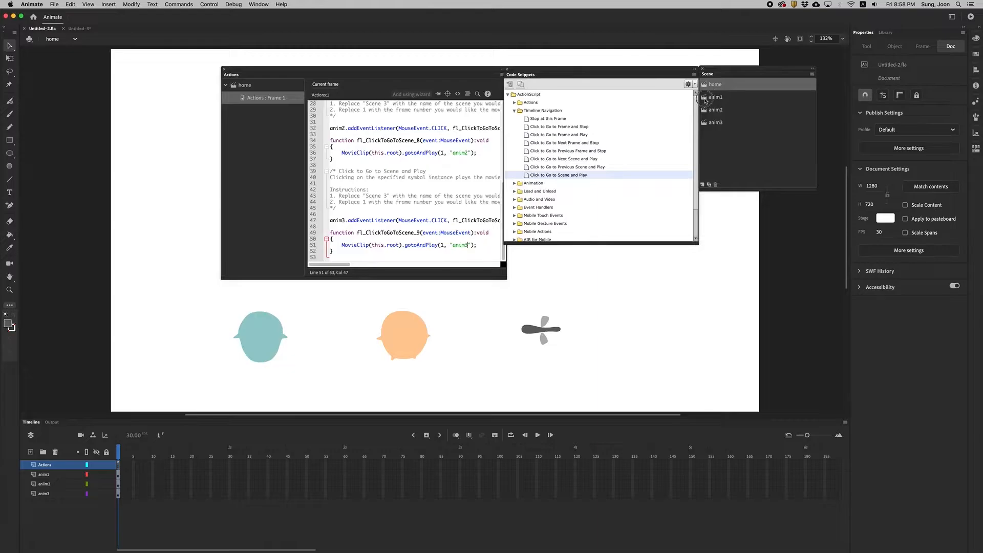
Insert the Stop at this Frame snippet on the last frame, 73, of the anim1 scene.
{"action": "left_click", "coordinate": [714, 97]}
{"action": "left_click", "coordinate": [427, 515]}
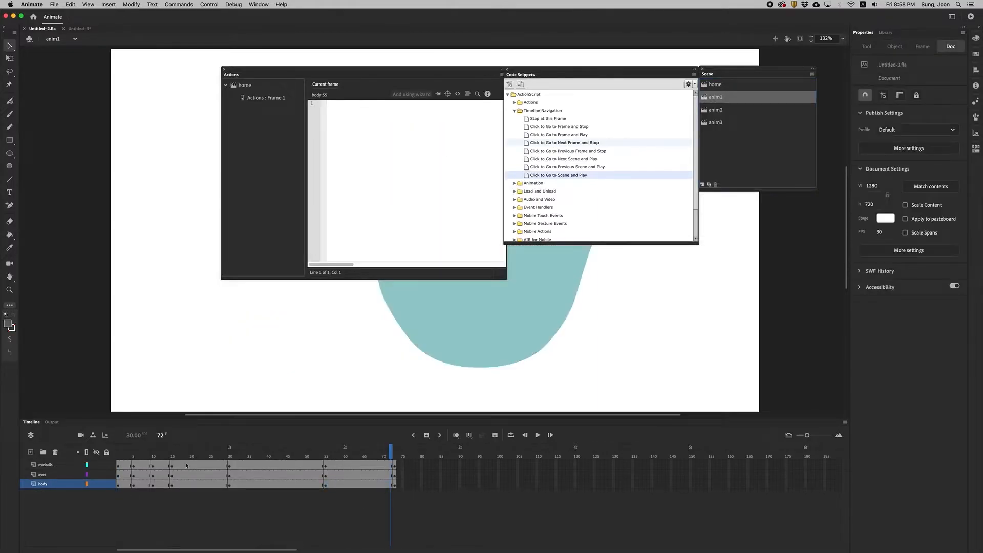
{"action": "left_click", "coordinate": [398, 449]}
{"action": "left_click", "coordinate": [395, 466]}
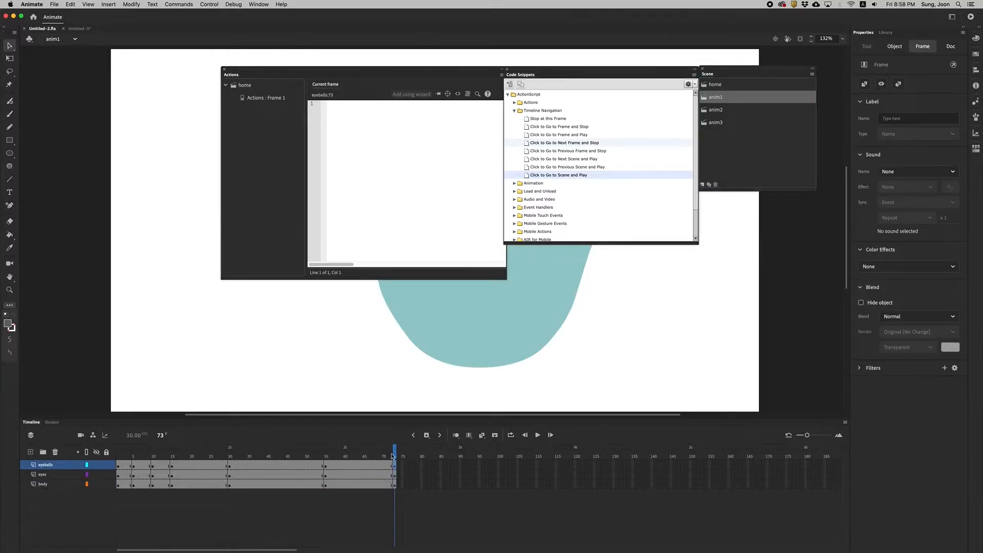
{"action": "double_click", "coordinate": [527, 121]}
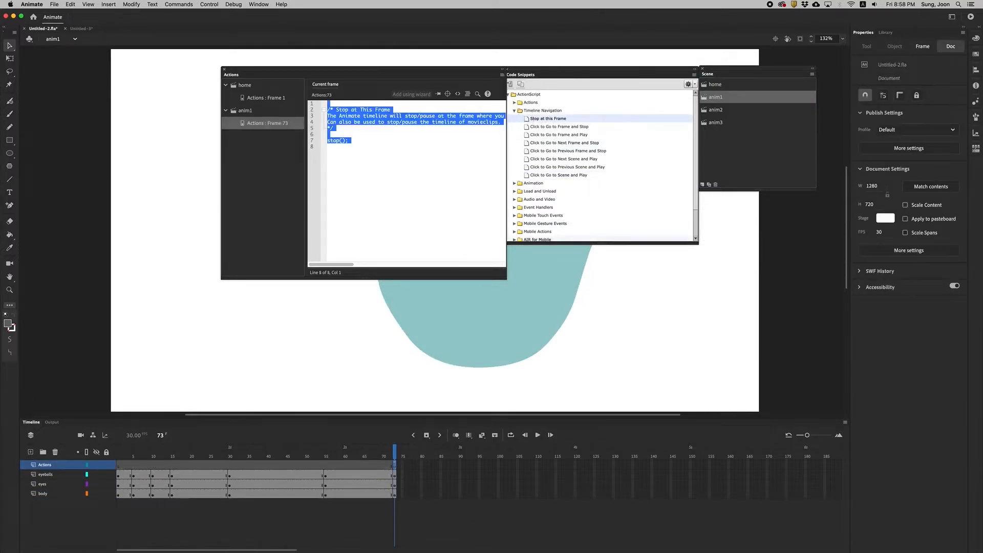
Review the stop script on the anim1 scene's frame 73, test the movie and close the preview.
{"action": "left_click", "coordinate": [408, 520]}
{"action": "left_click_drag", "start_coordinate": [395, 451], "coordinate": [371, 449]}
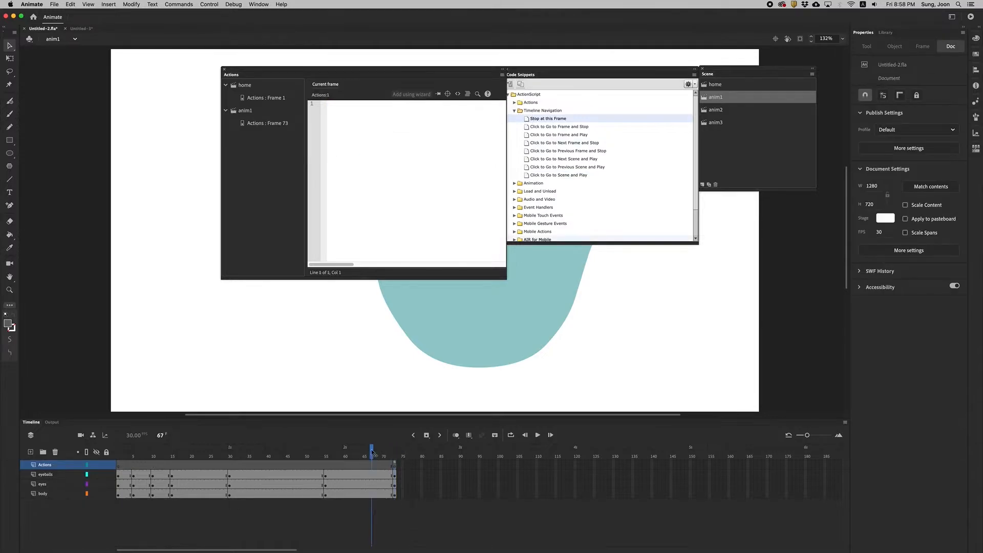
{"action": "left_click", "coordinate": [393, 465]}
{"action": "left_click", "coordinate": [384, 165]}
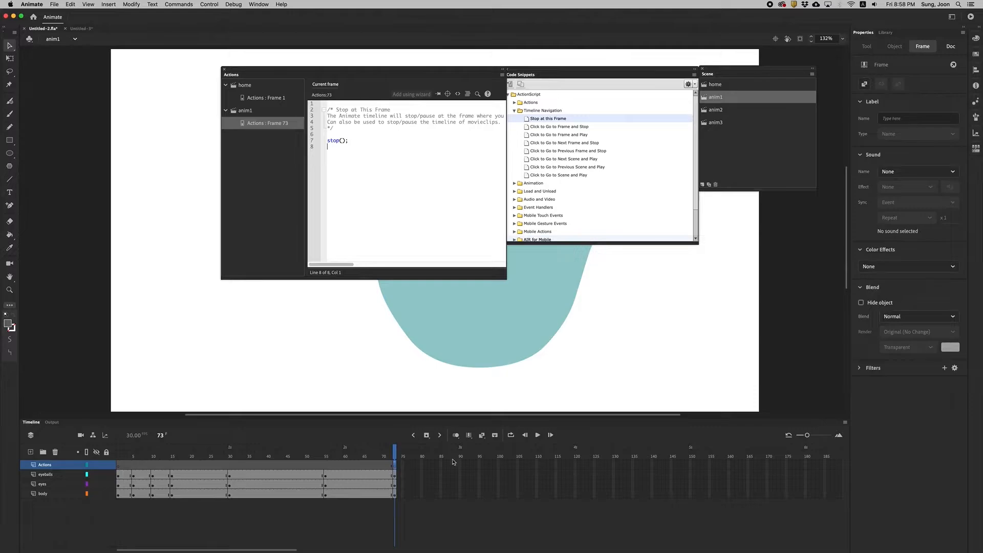
{"action": "left_click", "coordinate": [427, 382]}
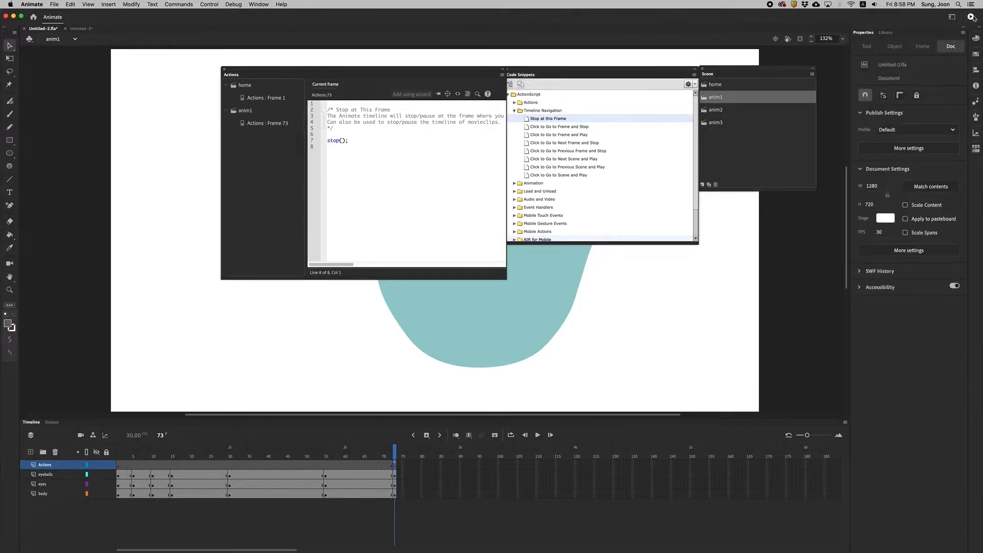
{"action": "left_click", "coordinate": [971, 17]}
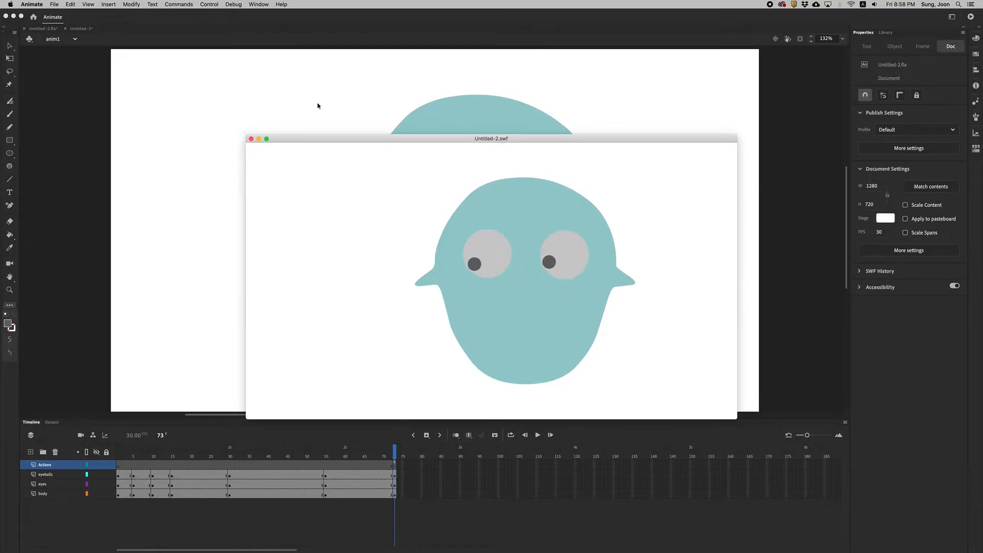
{"action": "left_click", "coordinate": [251, 119]}
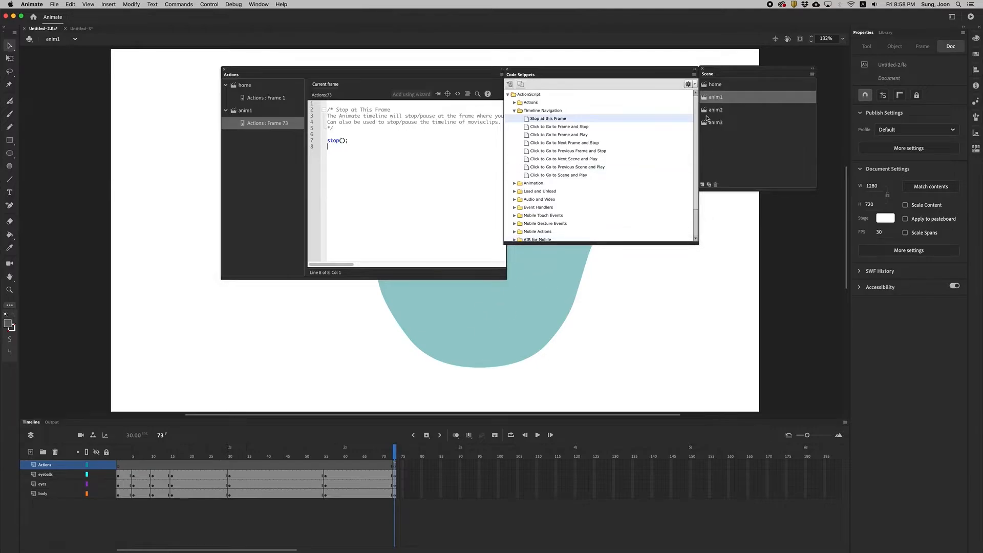
Insert the Stop at this Frame snippet on the last frame, 73, of the anim2 scene.
{"action": "left_click", "coordinate": [704, 110]}
{"action": "scroll", "coordinate": [459, 539], "scroll_direction": "right", "scroll_amount": 5}
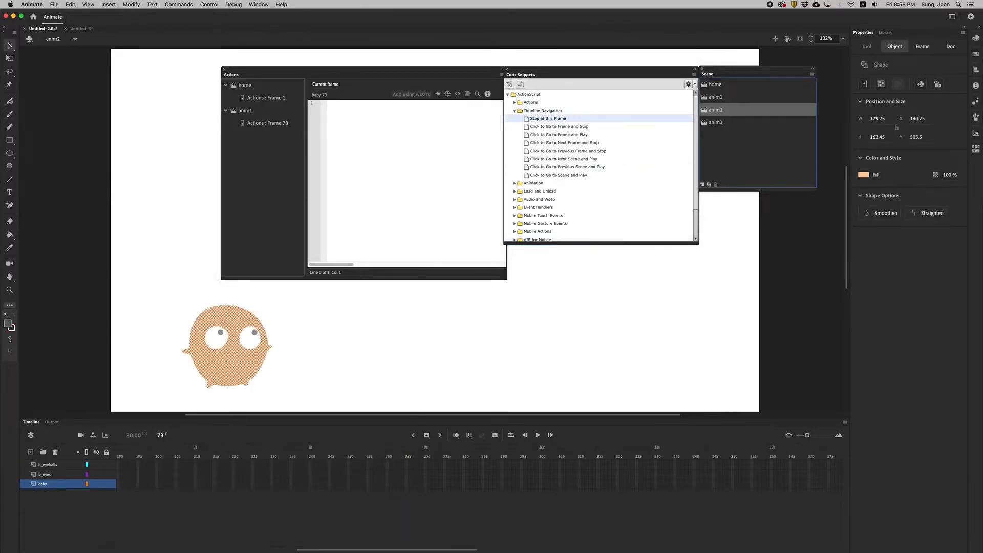
{"action": "left_click_drag", "start_coordinate": [353, 550], "coordinate": [167, 550]}
{"action": "left_click", "coordinate": [441, 505]}
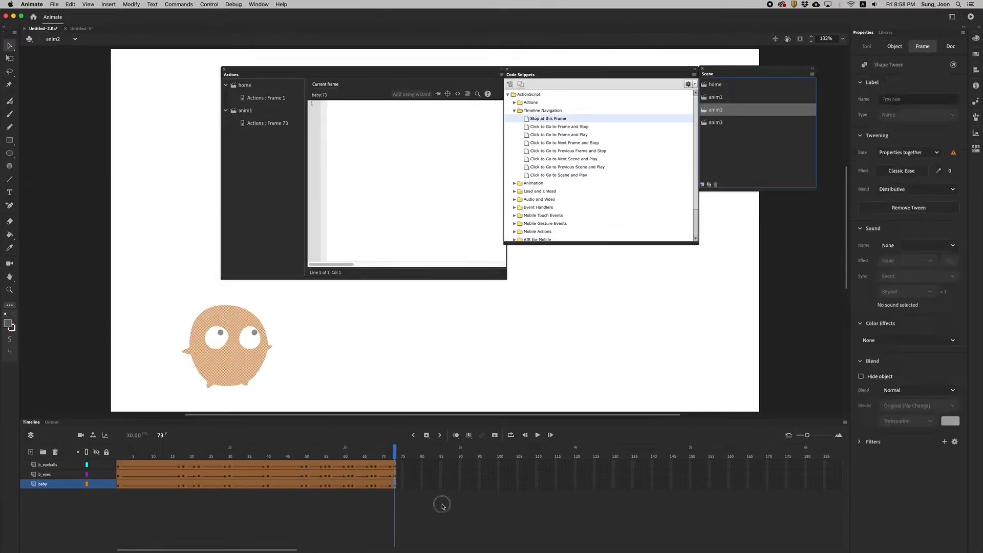
{"action": "left_click", "coordinate": [396, 463]}
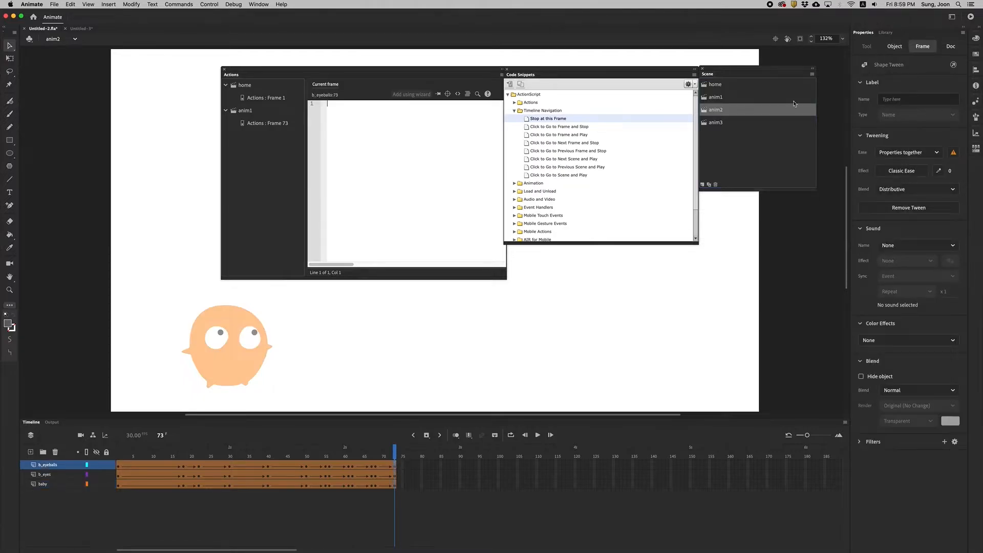
{"action": "double_click", "coordinate": [528, 118]}
{"action": "left_click", "coordinate": [368, 186]}
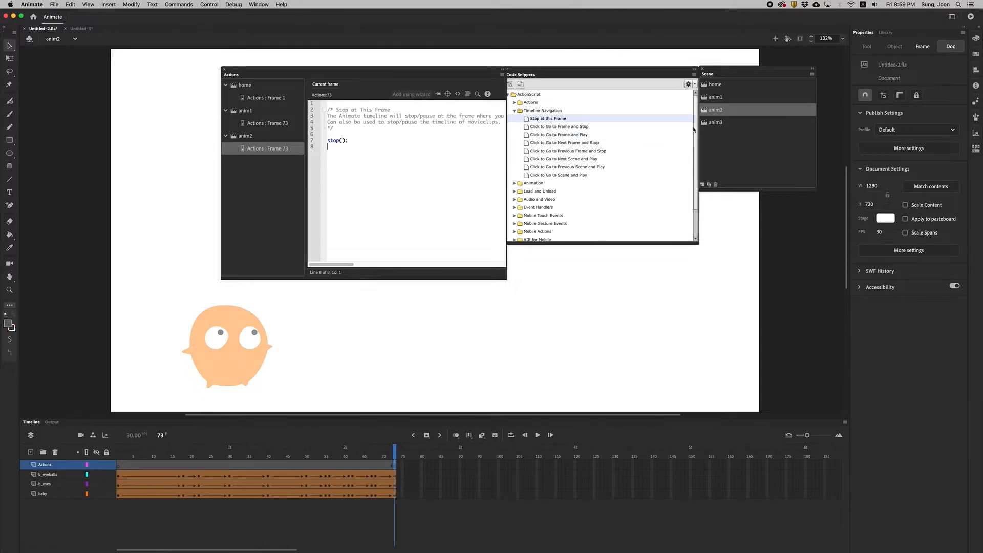
Insert the Stop at this Frame snippet on the last frame, 73, of the anim3 scene.
{"action": "left_click", "coordinate": [715, 123]}
{"action": "left_click", "coordinate": [396, 476]}
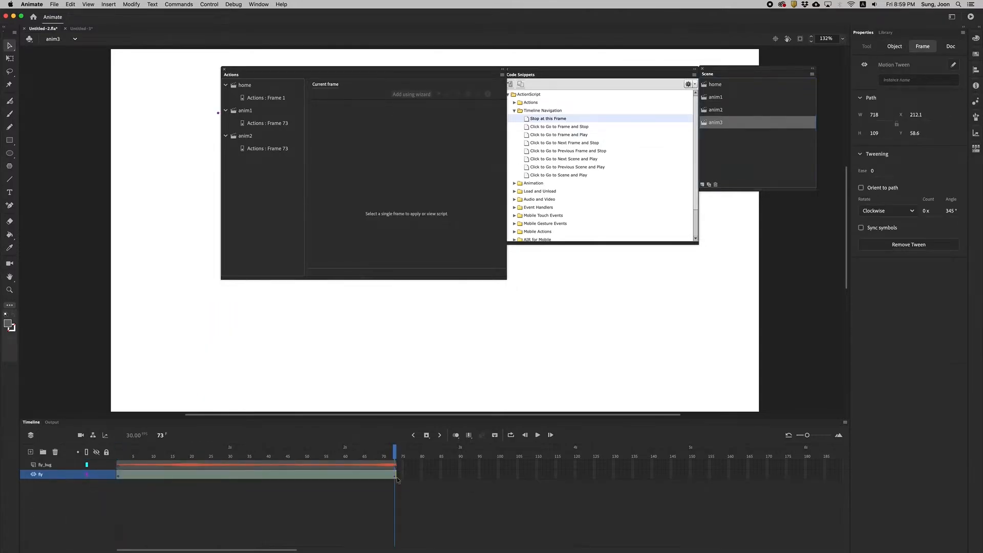
{"action": "left_click", "coordinate": [395, 466]}
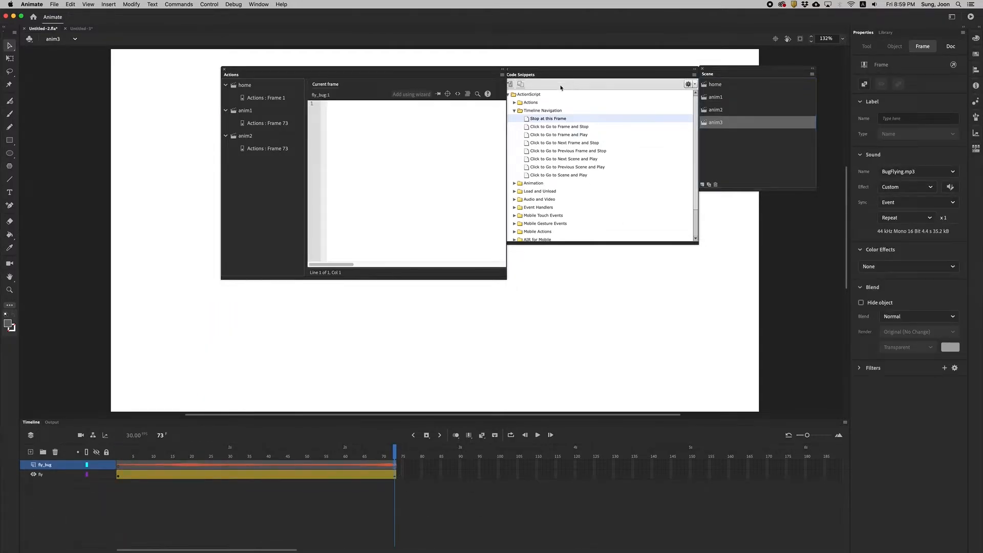
{"action": "double_click", "coordinate": [548, 118]}
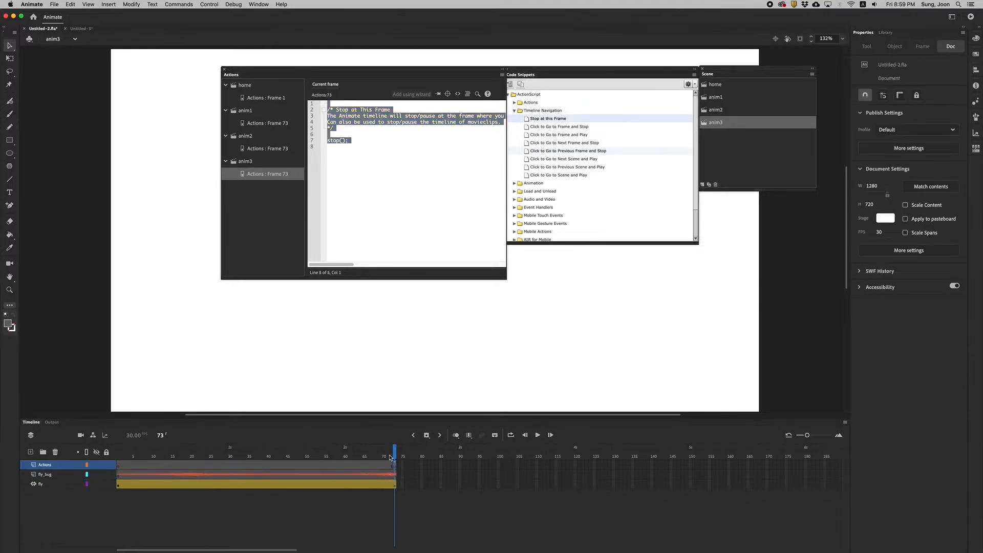
{"action": "left_click", "coordinate": [339, 147]}
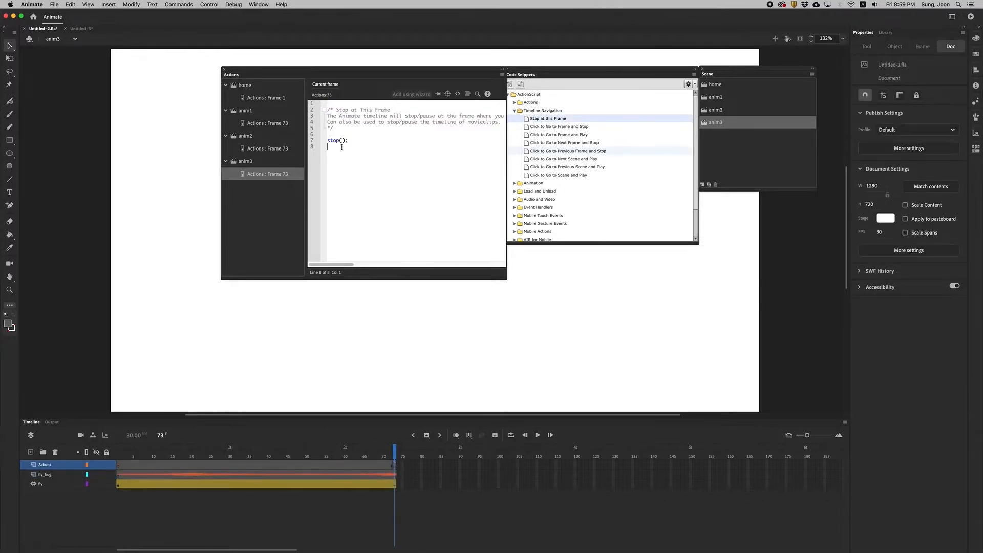
Test the movie once for each character button on the home scene, checking how anim1, anim2 and anim3 end, and close each preview.
{"action": "left_click", "coordinate": [970, 17]}
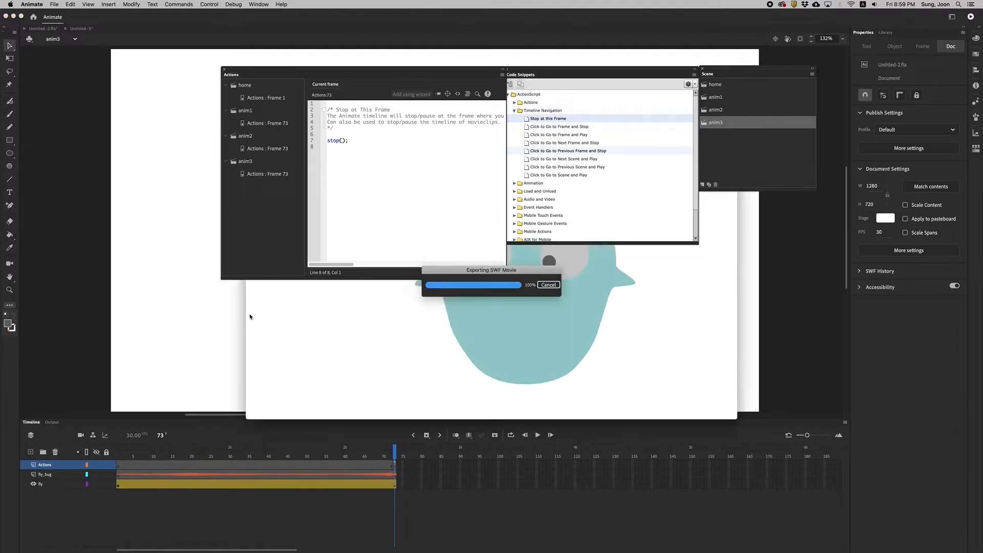
{"action": "left_click", "coordinate": [361, 367]}
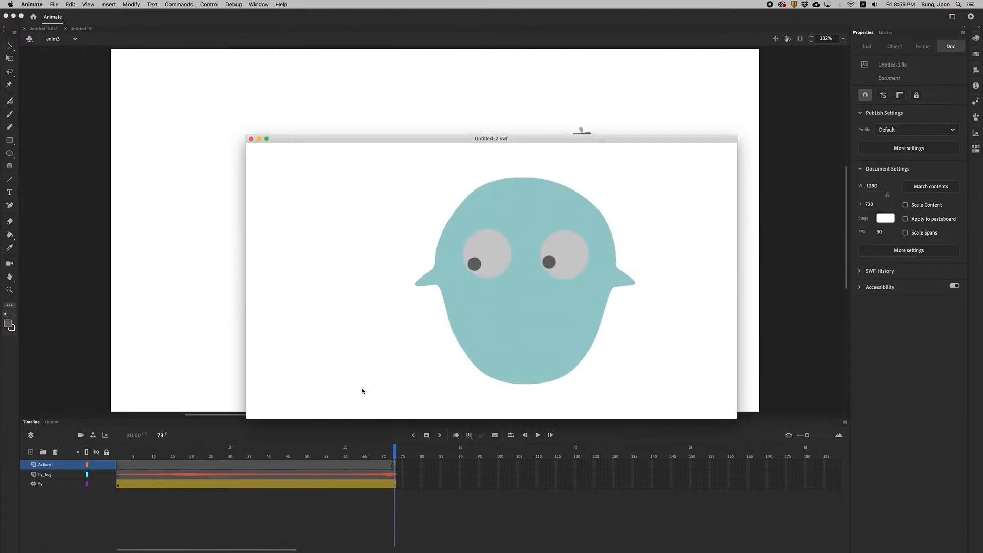
{"action": "left_click", "coordinate": [251, 139]}
{"action": "key", "text": "super+Return"}
{"action": "left_click", "coordinate": [466, 349]}
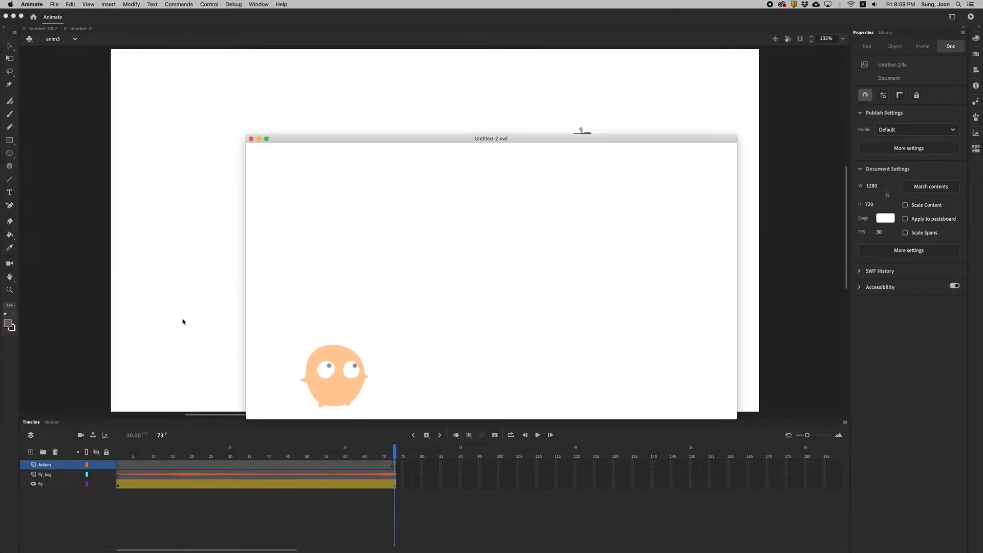
{"action": "left_click", "coordinate": [251, 139]}
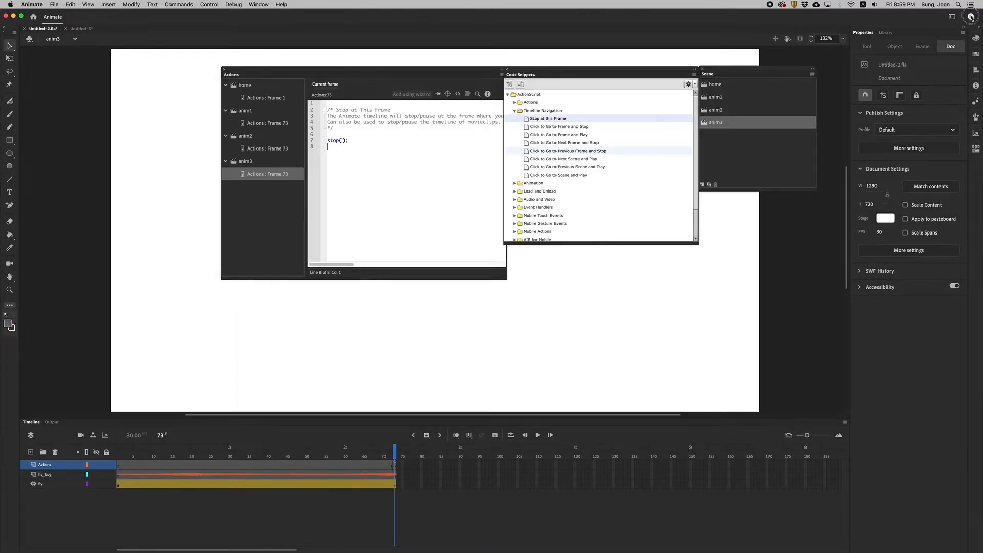
{"action": "key", "text": "super+Return"}
{"action": "left_click", "coordinate": [566, 355]}
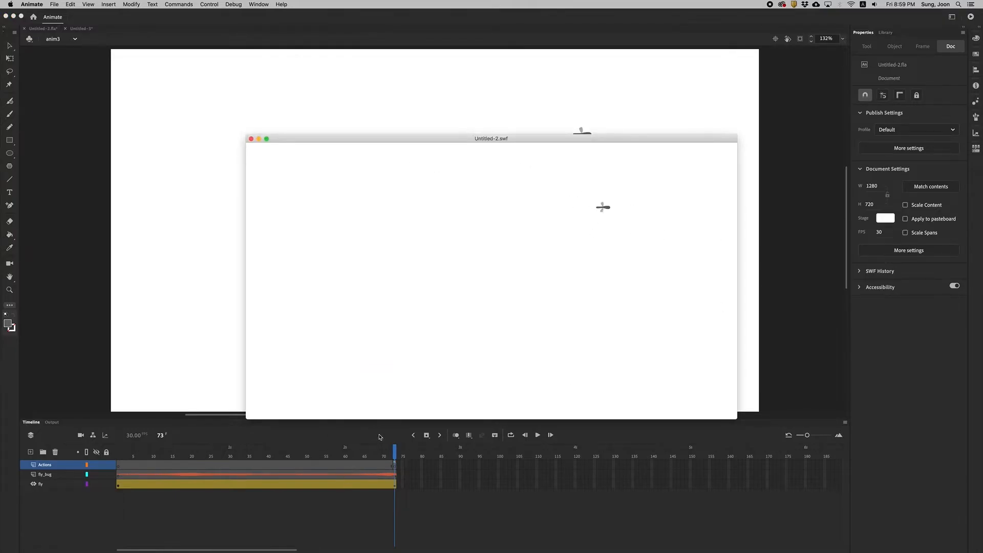
{"action": "left_click", "coordinate": [251, 139]}
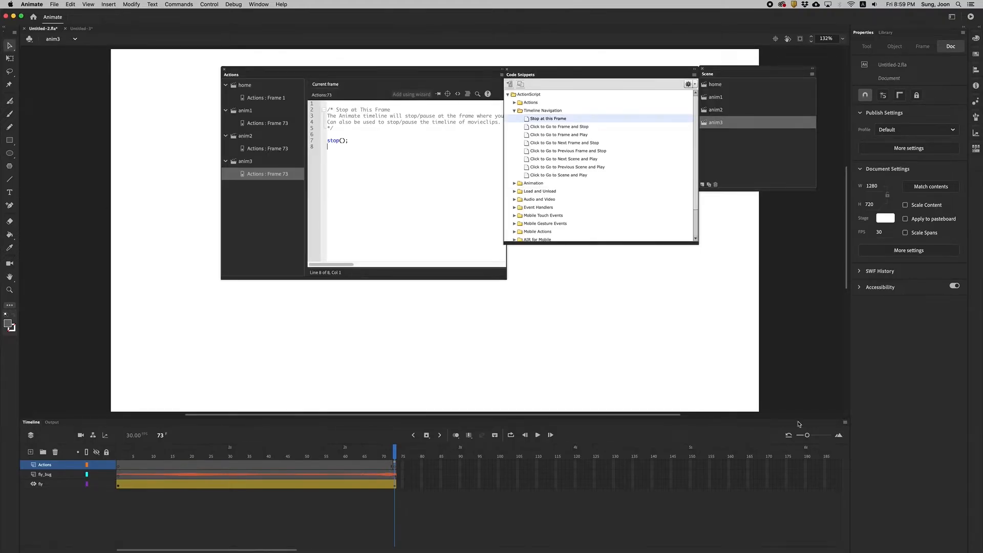
Create a new symbol of type Button named resume.
{"action": "left_click", "coordinate": [109, 4]}
{"action": "left_click", "coordinate": [122, 15]}
{"action": "type", "text": "resume"}
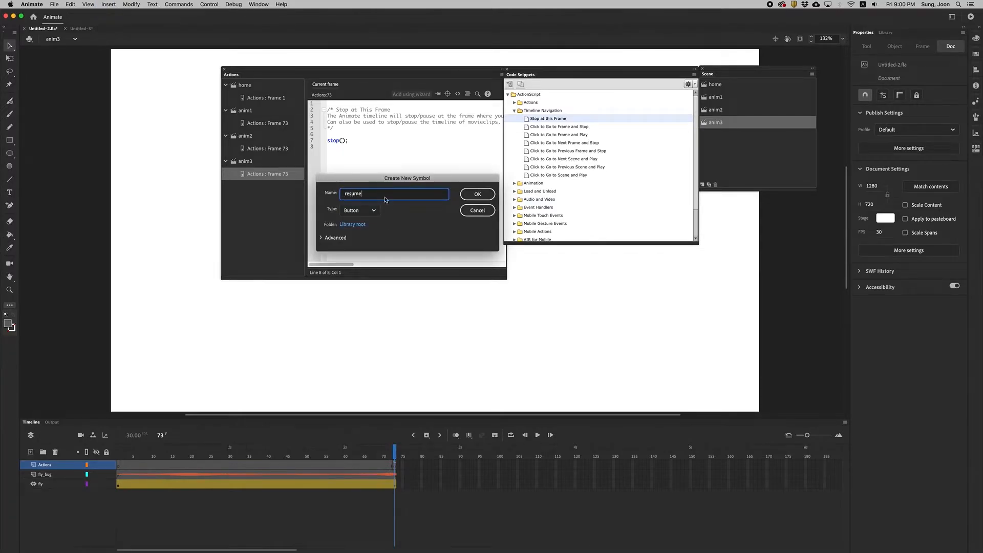
{"action": "left_click", "coordinate": [484, 197]}
Draw a lighter gray square without stroke, about 72.5 px on each side, at the center of the resume button's Up frame.
{"action": "key", "text": "o"}
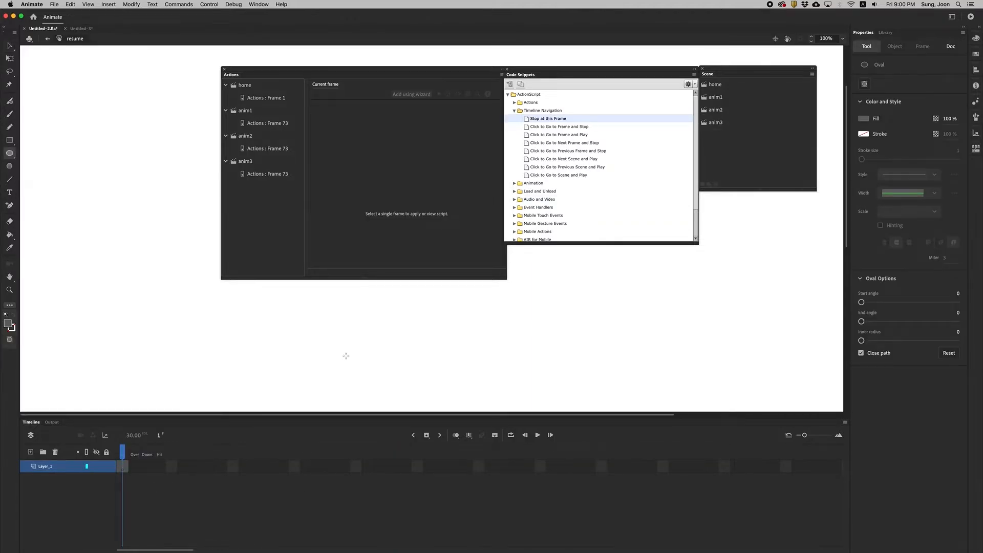
{"action": "key", "text": "r"}
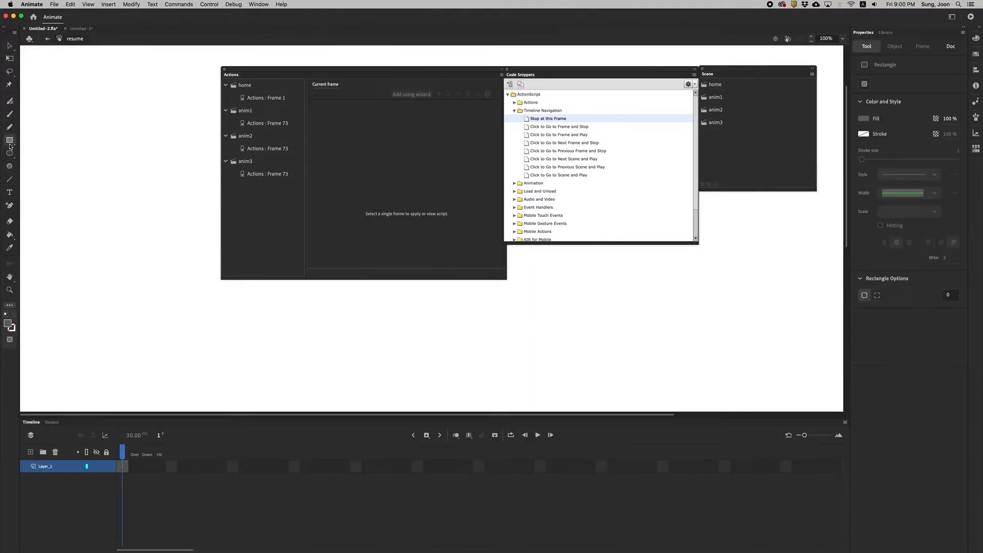
{"action": "left_click_drag", "start_coordinate": [322, 70], "coordinate": [462, 77]}
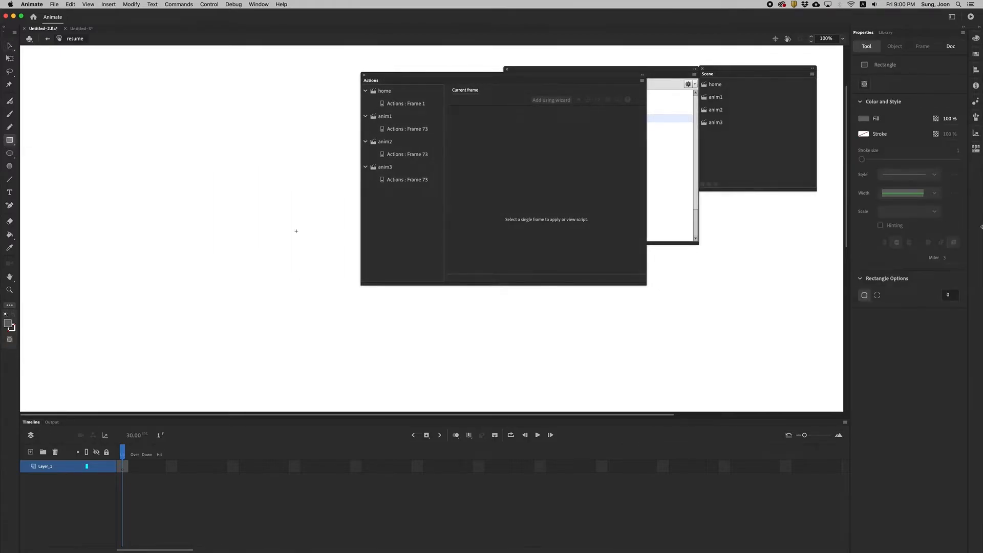
{"action": "left_click", "coordinate": [865, 119]}
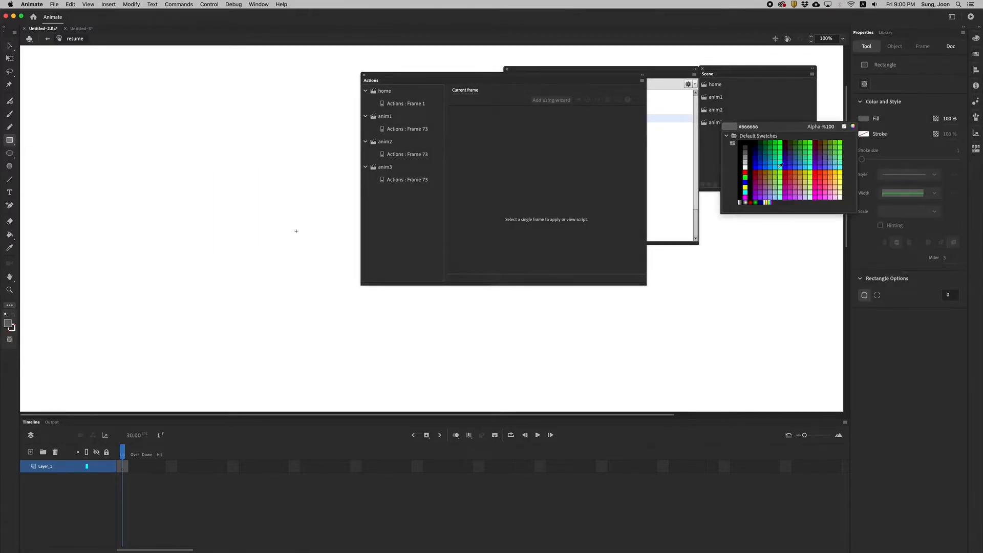
{"action": "left_click", "coordinate": [739, 159]}
{"action": "left_click_drag", "start_coordinate": [285, 218], "coordinate": [312, 245]}
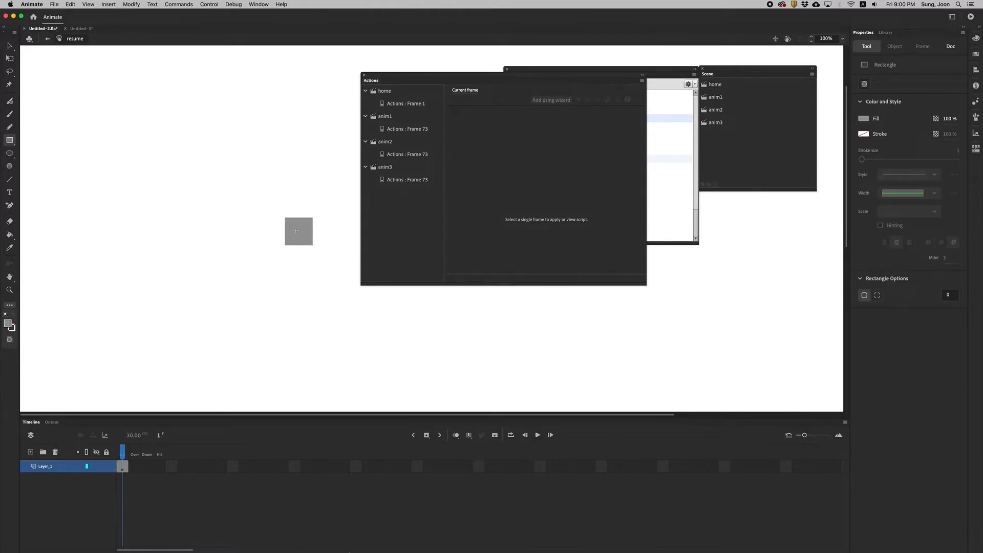
Insert keyframes on the Over, Down and Hit frames of the resume button.
{"action": "left_click", "coordinate": [136, 468]}
{"action": "left_click", "coordinate": [127, 469]}
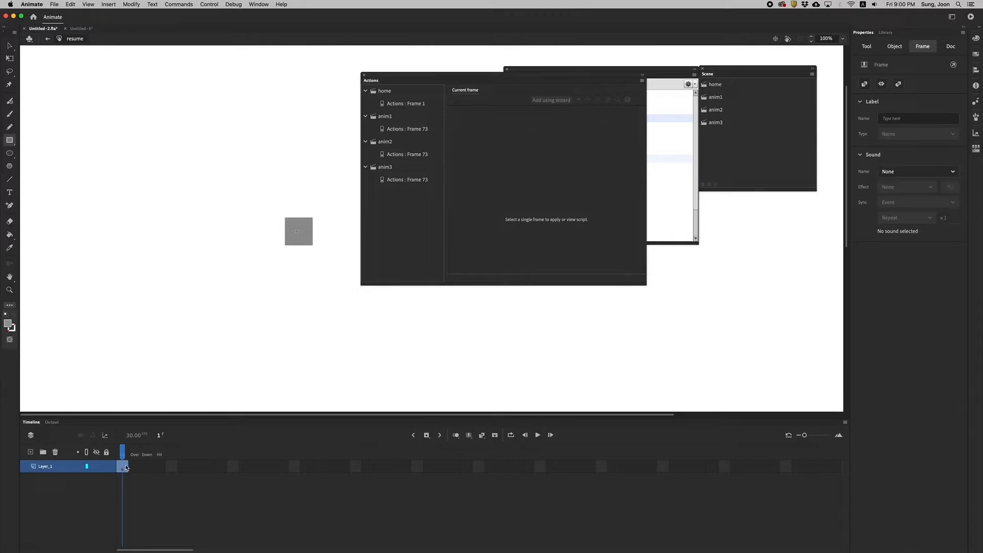
{"action": "left_click", "coordinate": [427, 435]}
{"action": "left_click", "coordinate": [426, 436]}
{"action": "left_click", "coordinate": [426, 435]}
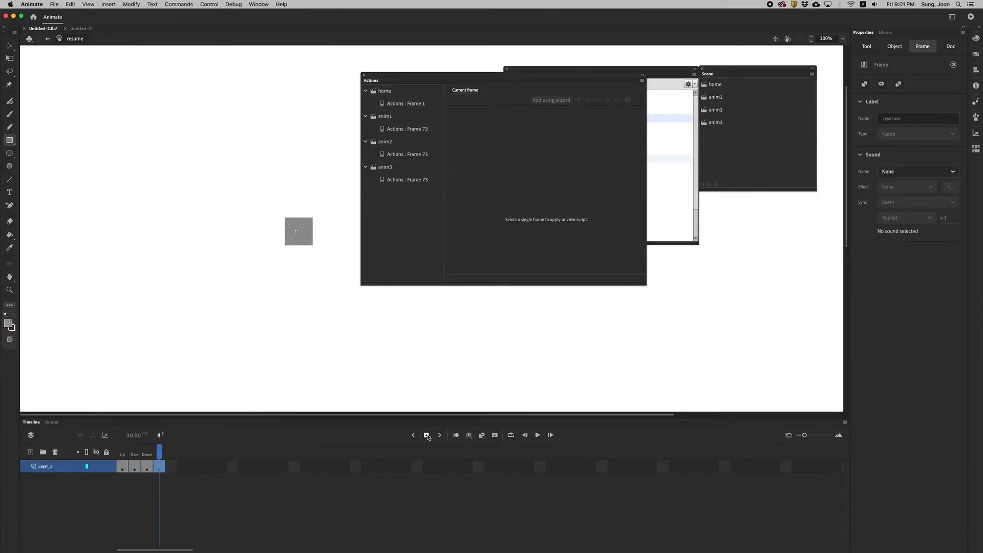
{"action": "mouse_move", "coordinate": [160, 450]}
{"action": "left_mouse_down"}
{"action": "mouse_move", "coordinate": [105, 449]}
{"action": "mouse_move", "coordinate": [164, 450]}
{"action": "left_mouse_up"}
Switch to the anim1 scene, select the resume button in the library and move the floating panels clear of the stage center.
{"action": "left_click", "coordinate": [715, 96]}
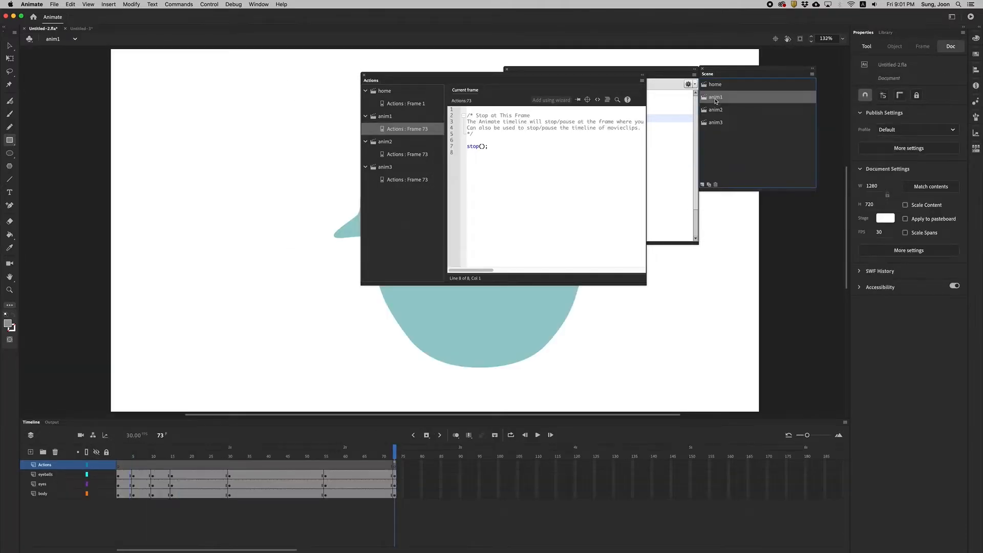
{"action": "left_click", "coordinate": [885, 32]}
{"action": "left_click", "coordinate": [877, 165]}
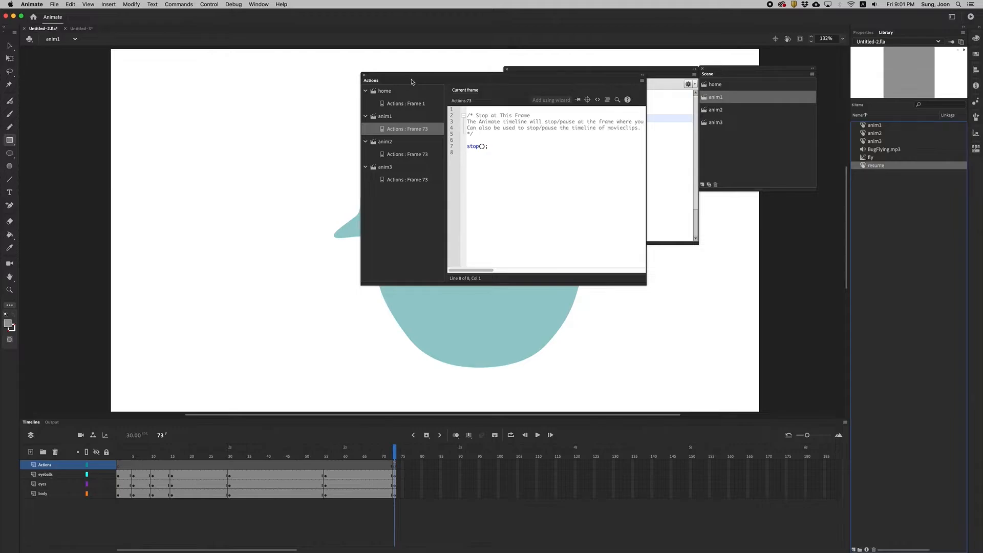
{"action": "left_click_drag", "start_coordinate": [412, 81], "coordinate": [44, 62]}
{"action": "left_click_drag", "start_coordinate": [602, 69], "coordinate": [660, 45]}
{"action": "left_click_drag", "start_coordinate": [788, 69], "coordinate": [811, 48]}
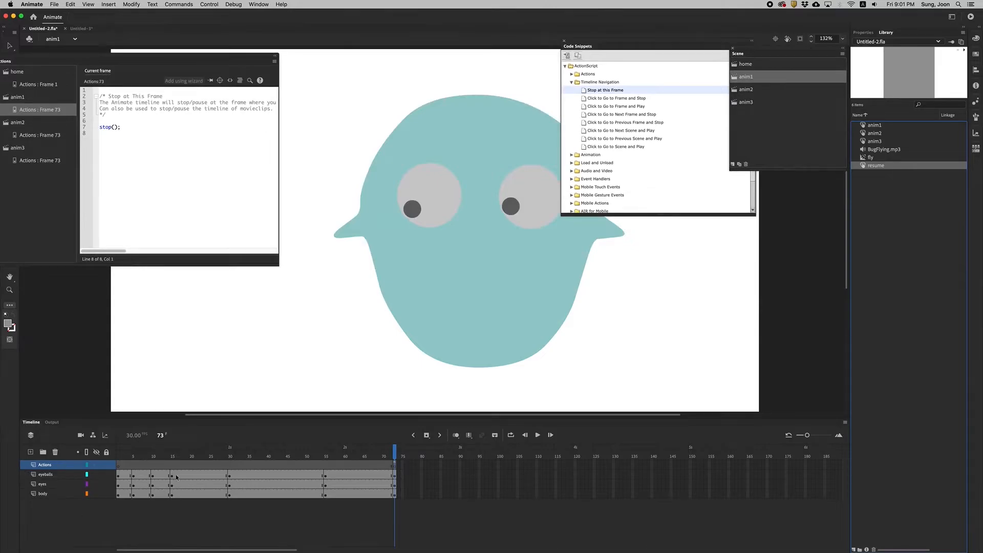
Add a new layer named back above the Actions layer in the anim1 scene.
{"action": "left_click", "coordinate": [30, 452]}
{"action": "left_click", "coordinate": [45, 464]}
{"action": "double_click", "coordinate": [45, 464]}
{"action": "type", "text": "back"}
{"action": "key", "text": "Return"}
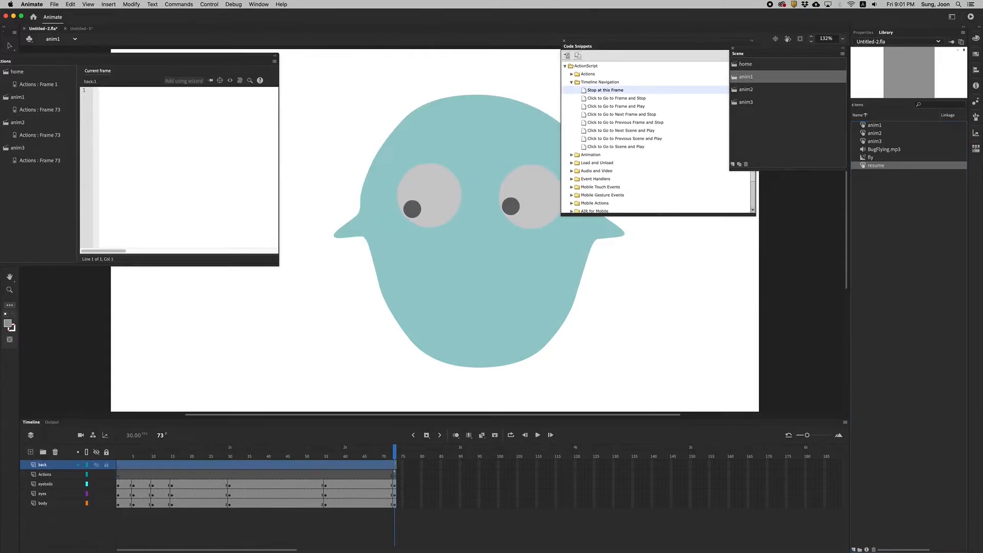
Place the resume button on the anim1 scene's back layer, near the stage's lower-right corner at about X 1109, Y 593.
{"action": "left_click_drag", "start_coordinate": [393, 446], "coordinate": [462, 429]}
{"action": "left_click_drag", "start_coordinate": [868, 166], "coordinate": [663, 349]}
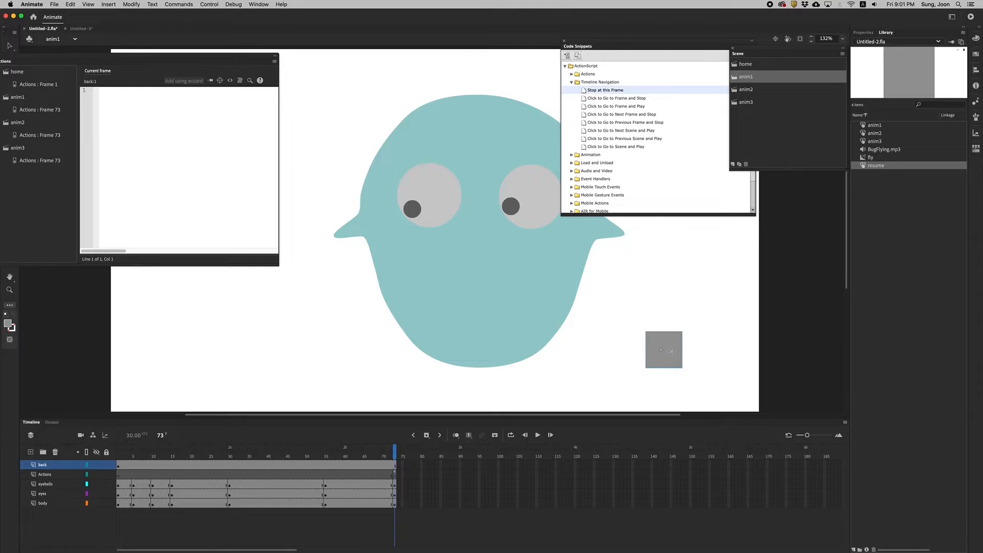
{"action": "left_click", "coordinate": [9, 46]}
{"action": "left_click_drag", "start_coordinate": [676, 363], "coordinate": [686, 357]}
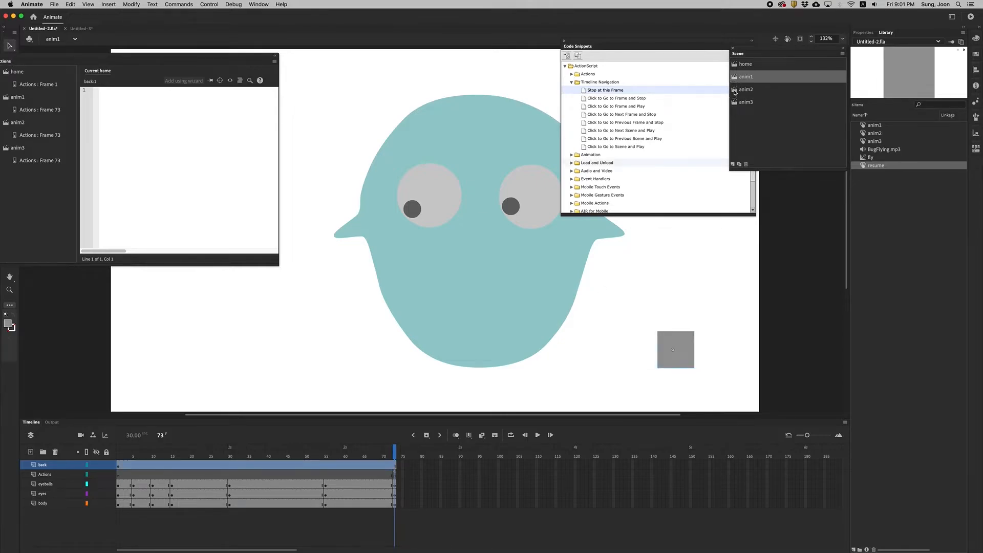
In the anim2 scene, add a layer named back and place the resume button on it near the stage's lower-right corner.
{"action": "left_click", "coordinate": [737, 89]}
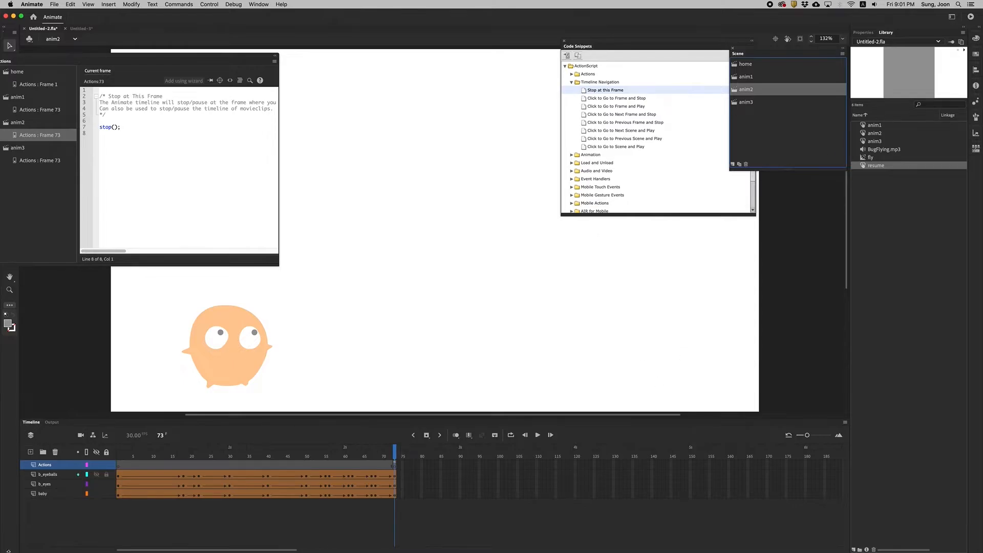
{"action": "left_click", "coordinate": [30, 451]}
{"action": "double_click", "coordinate": [47, 464]}
{"action": "type", "text": "back"}
{"action": "key", "text": "Return"}
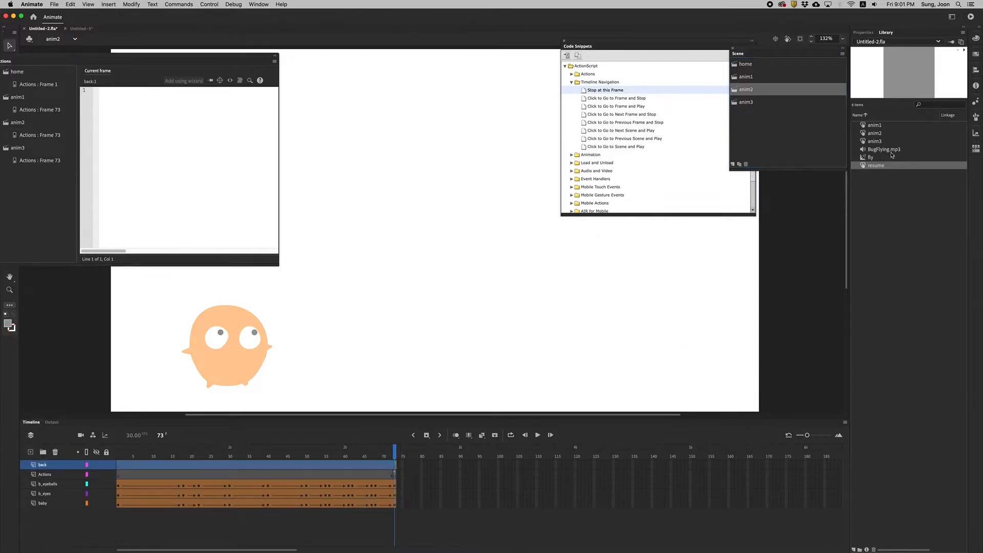
{"action": "left_click_drag", "start_coordinate": [864, 166], "coordinate": [690, 351]}
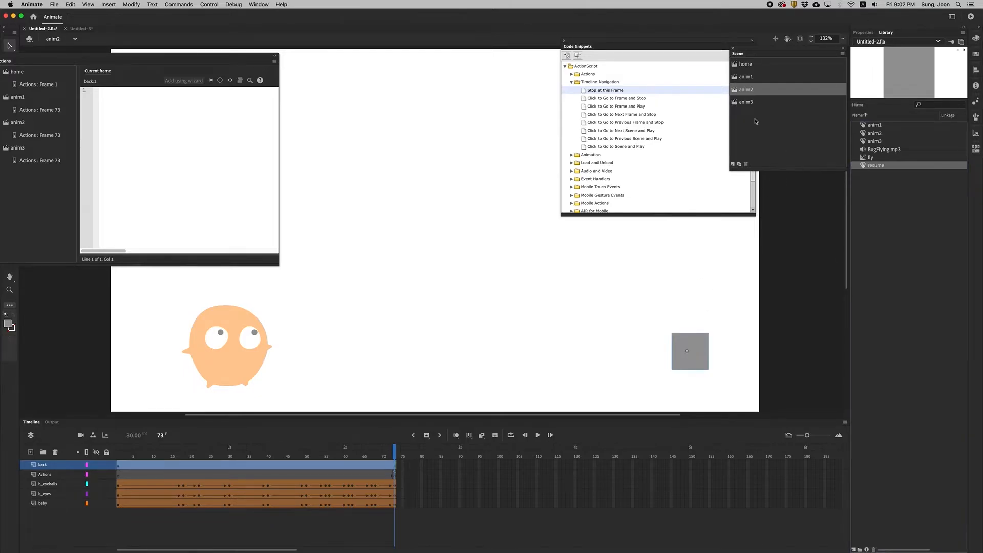
In the anim3 scene, add a layer named back and place the resume button on it near the stage's lower-right corner.
{"action": "left_click", "coordinate": [746, 101]}
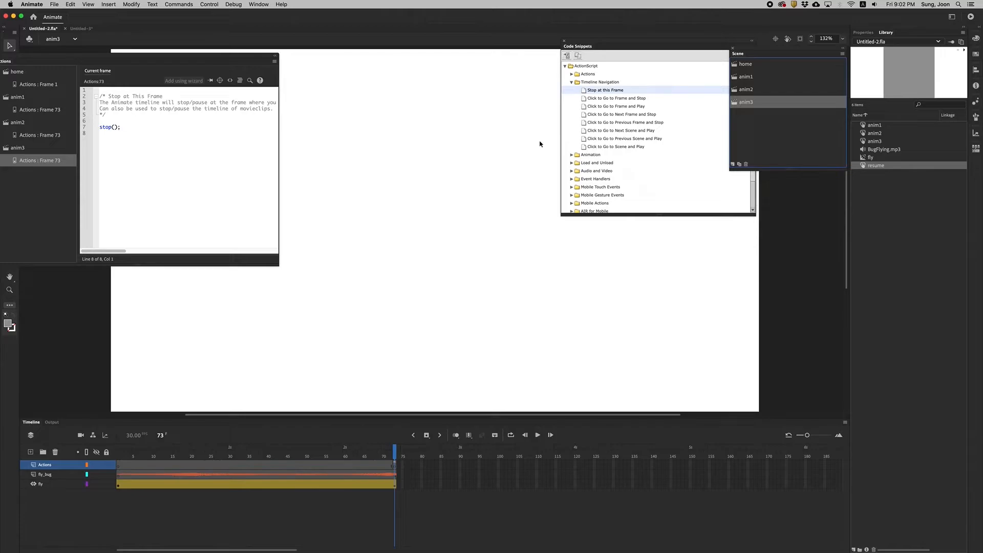
{"action": "left_click", "coordinate": [30, 452]}
{"action": "double_click", "coordinate": [45, 464]}
{"action": "type", "text": "back"}
{"action": "key", "text": "Return"}
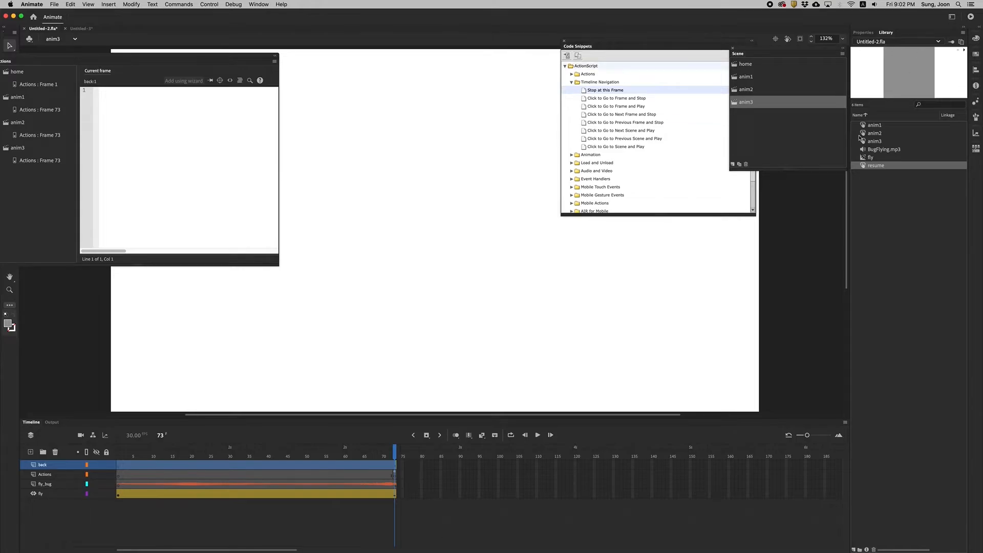
{"action": "left_click_drag", "start_coordinate": [864, 169], "coordinate": [689, 354]}
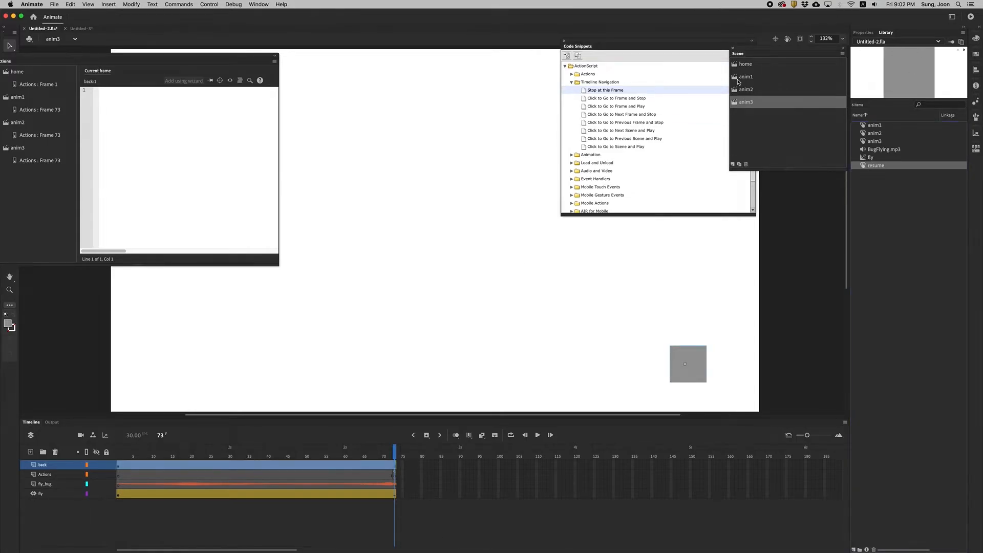
Give the resume button in the anim1 scene the instance name back.
{"action": "left_click", "coordinate": [737, 78]}
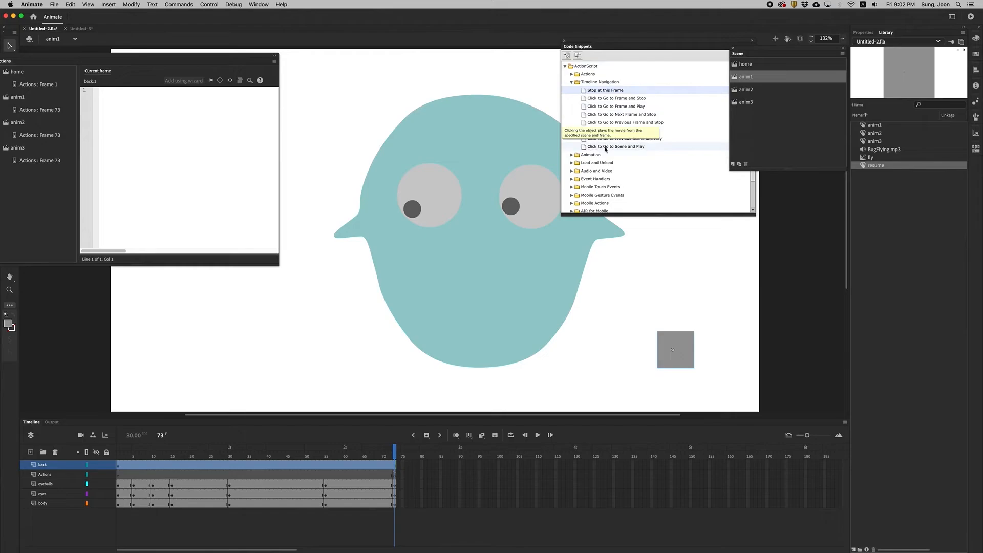
{"action": "double_click", "coordinate": [584, 148]}
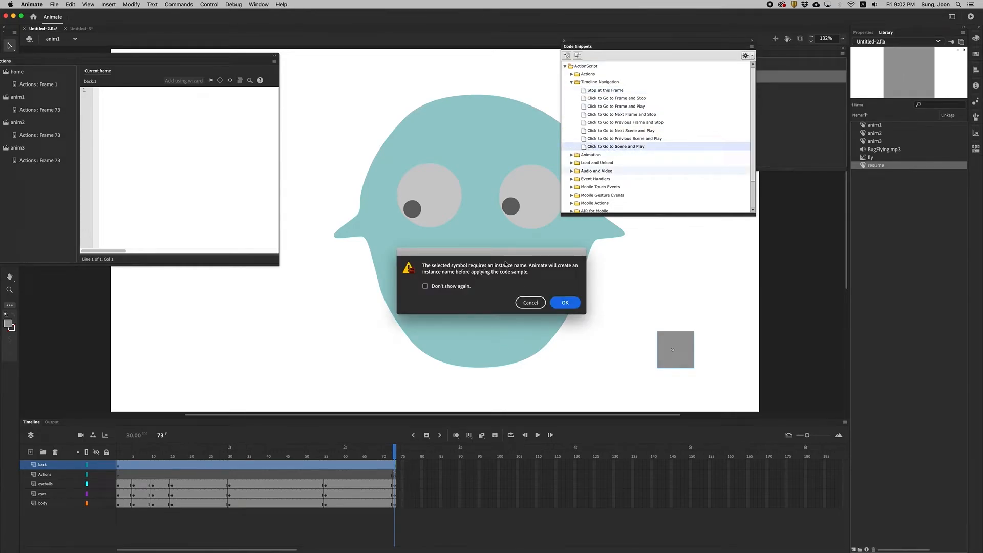
{"action": "left_click", "coordinate": [531, 304]}
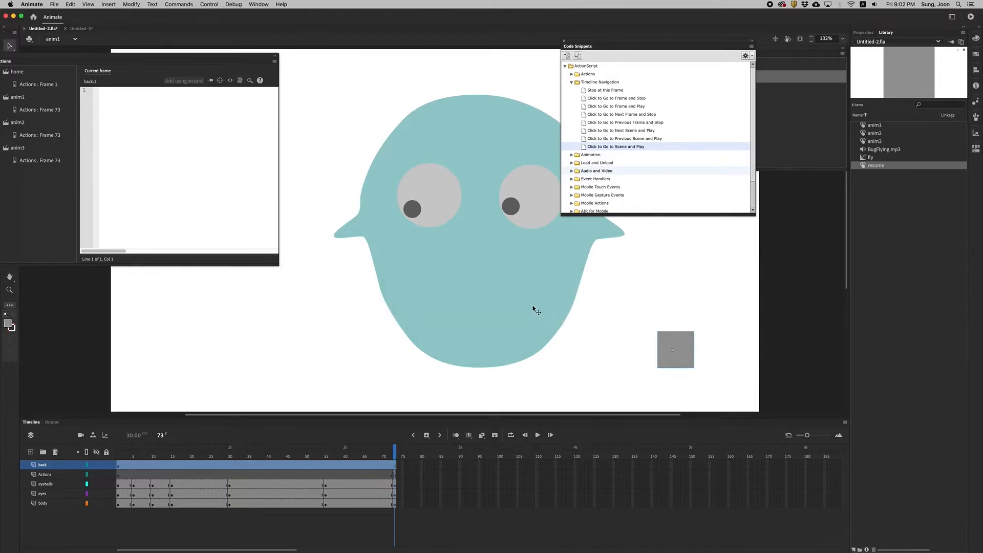
{"action": "left_click", "coordinate": [863, 32]}
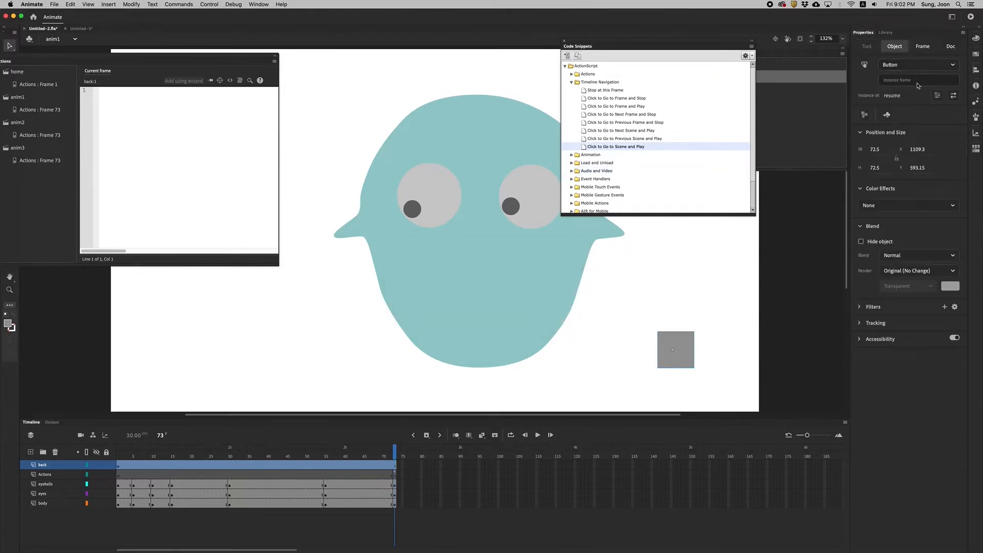
{"action": "left_click", "coordinate": [894, 79]}
{"action": "type", "text": "back"}
{"action": "key", "text": "Return"}
Give the resume button in the anim2 scene the instance name back.
{"action": "left_click_drag", "start_coordinate": [715, 45], "coordinate": [673, 43]}
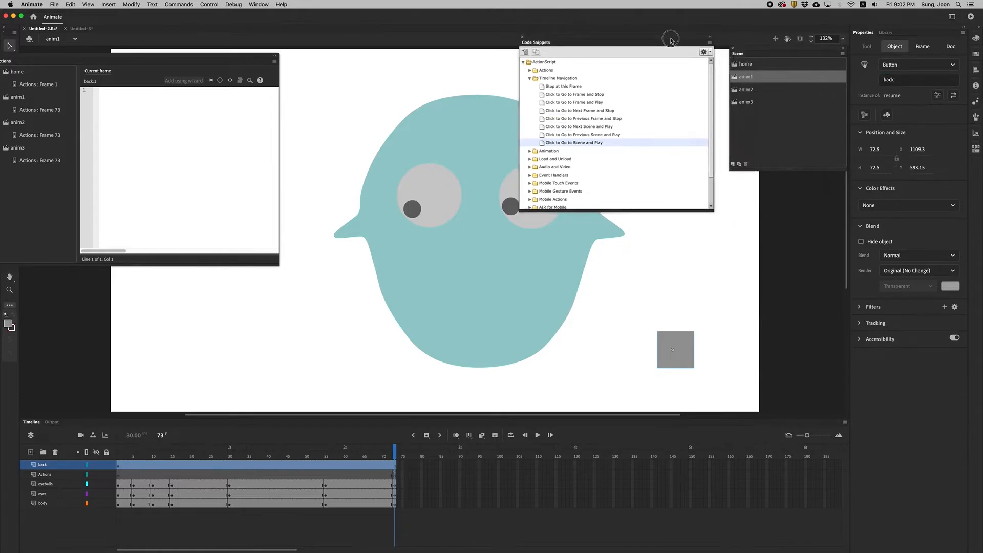
{"action": "left_click", "coordinate": [735, 90]}
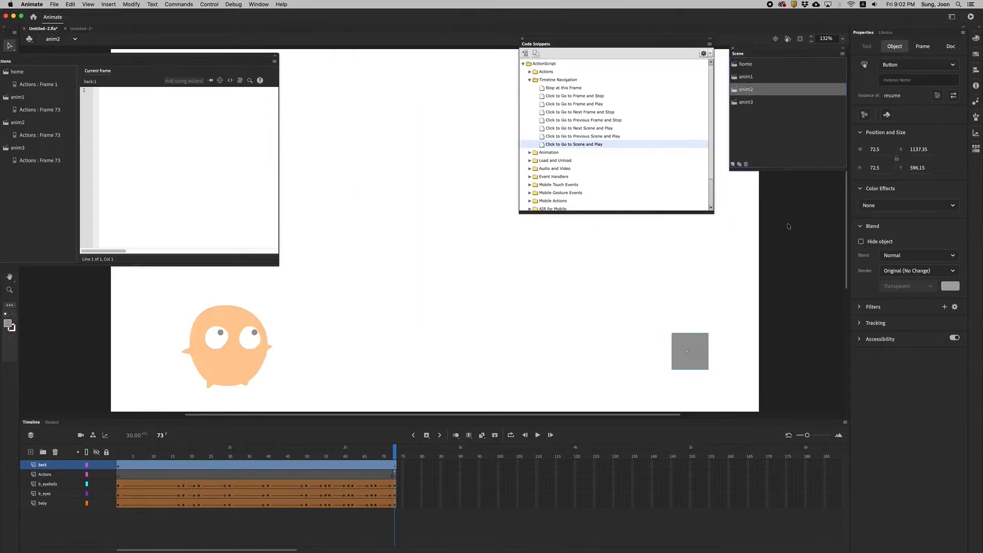
{"action": "left_click", "coordinate": [916, 80]}
{"action": "type", "text": "back"}
{"action": "key", "text": "Return"}
Give the resume button in the anim3 scene the instance name back.
{"action": "left_click", "coordinate": [754, 104]}
{"action": "left_click", "coordinate": [910, 80]}
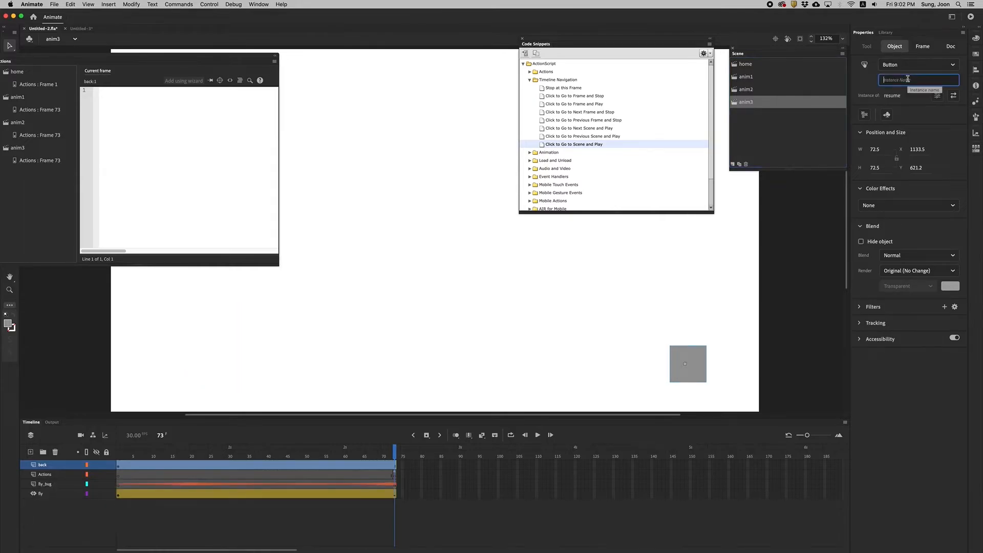
{"action": "type", "text": "back"}
{"action": "key", "text": "Return"}
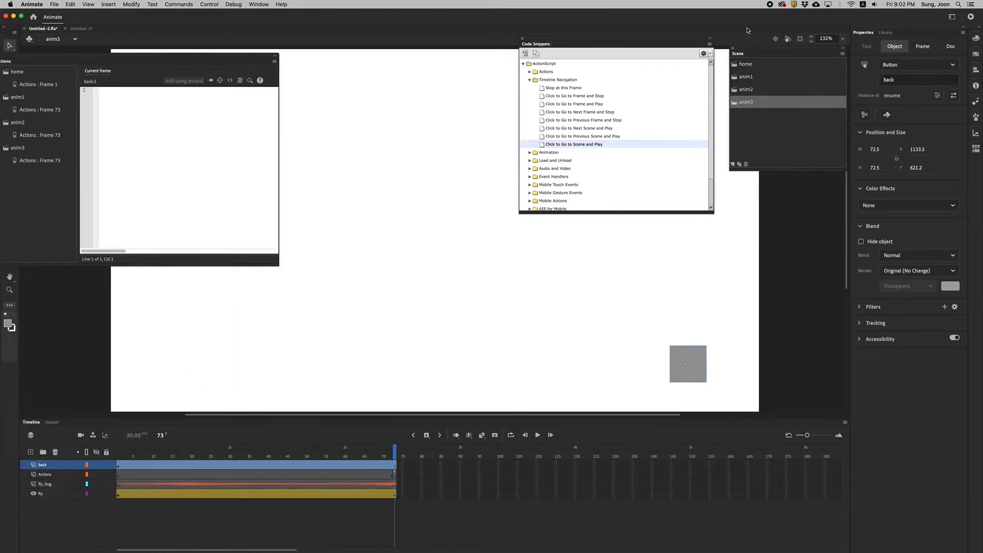
Apply the Click to Go to Scene and Play snippet to the back button in the anim1 scene.
{"action": "left_click", "coordinate": [745, 76]}
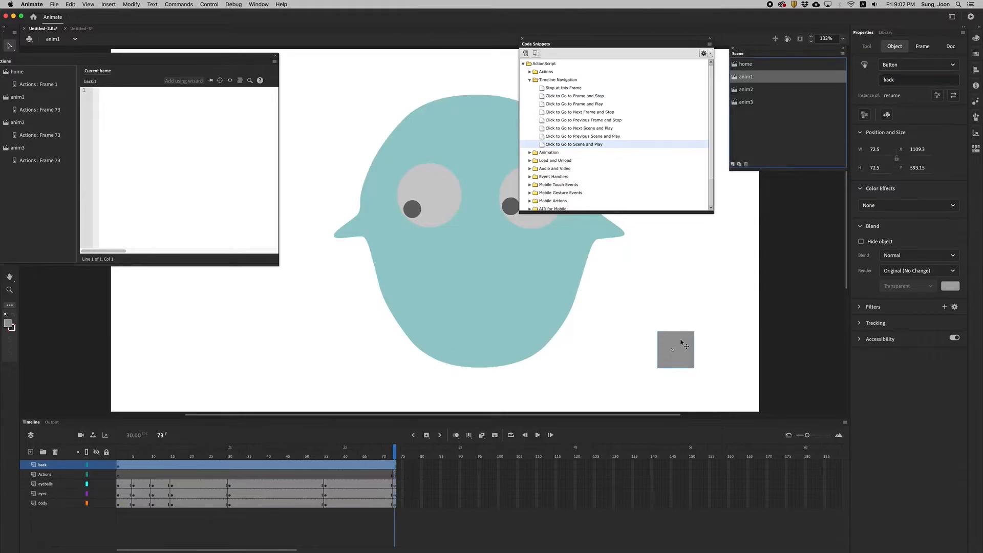
{"action": "double_click", "coordinate": [542, 145]}
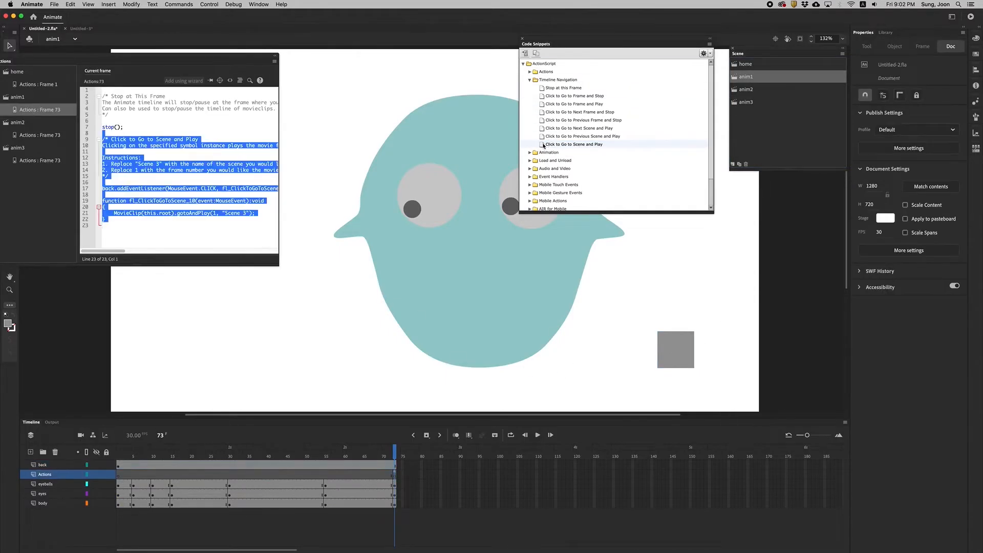
{"action": "left_click", "coordinate": [142, 213]}
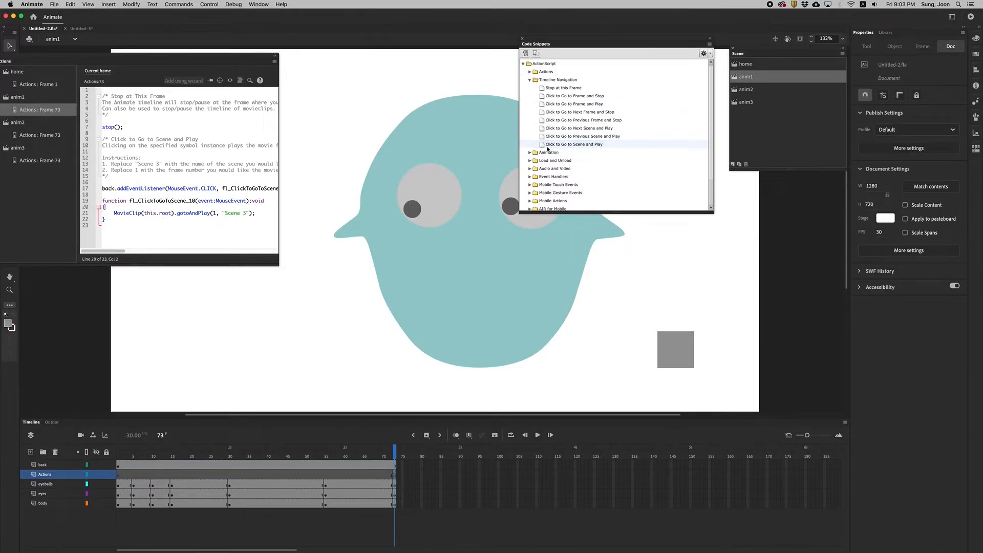
Set the target scene in the back button's gotoAndPlay call in anim1 to "home".
{"action": "left_click", "coordinate": [238, 213]}
{"action": "key", "text": "BackSpace"}
{"action": "key", "text": "Delete"}
{"action": "key", "text": "Delete"}
{"action": "key", "text": "Delete"}
{"action": "key", "text": "Delete"}
{"action": "key", "text": "Delete"}
{"action": "key", "text": "Delete"}
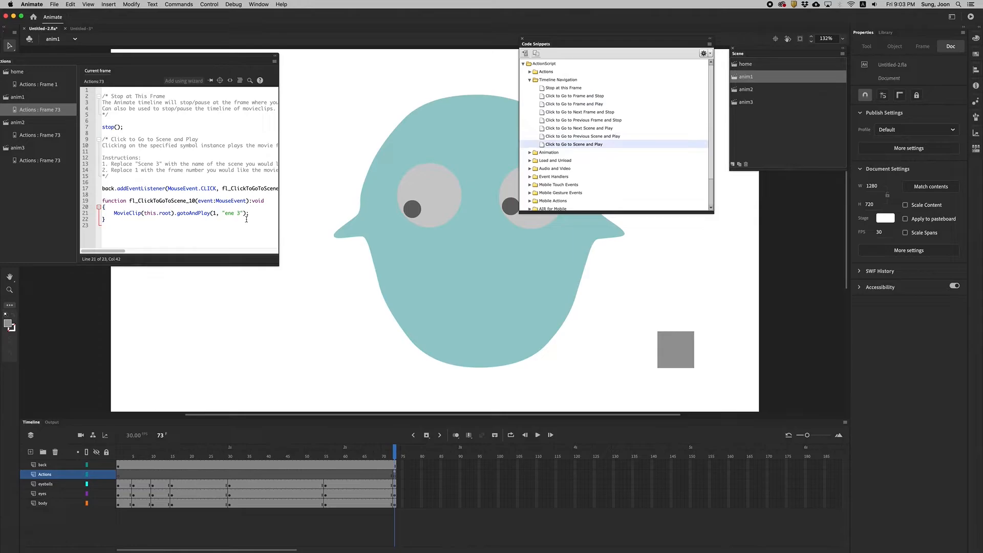
{"action": "type", "text": "home"}
{"action": "left_click", "coordinate": [253, 212]}
{"action": "left_click", "coordinate": [676, 349]}
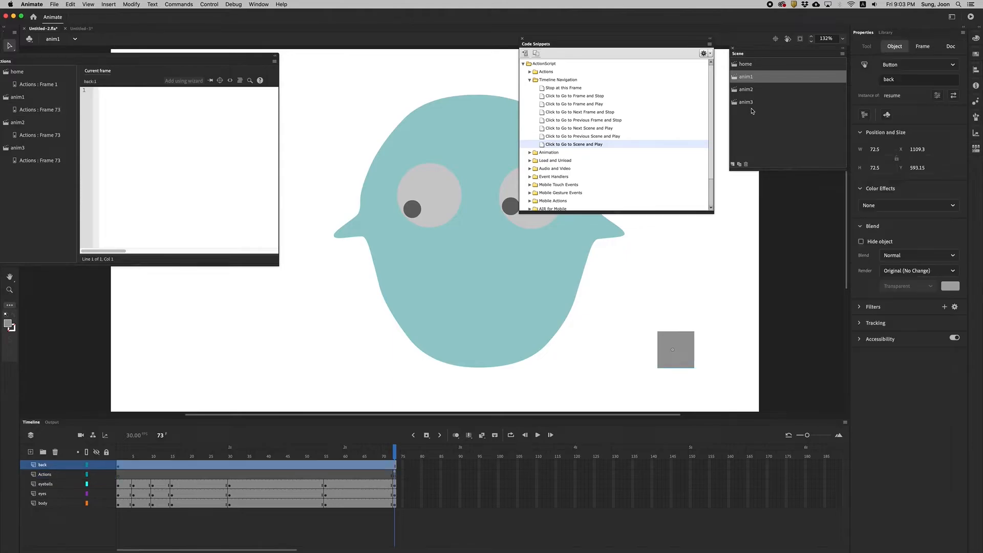
In the anim2 scene, apply the Click to Go to Scene and Play snippet to the back button with "home" as target.
{"action": "left_click", "coordinate": [735, 93]}
{"action": "double_click", "coordinate": [573, 145]}
{"action": "left_click", "coordinate": [251, 218]}
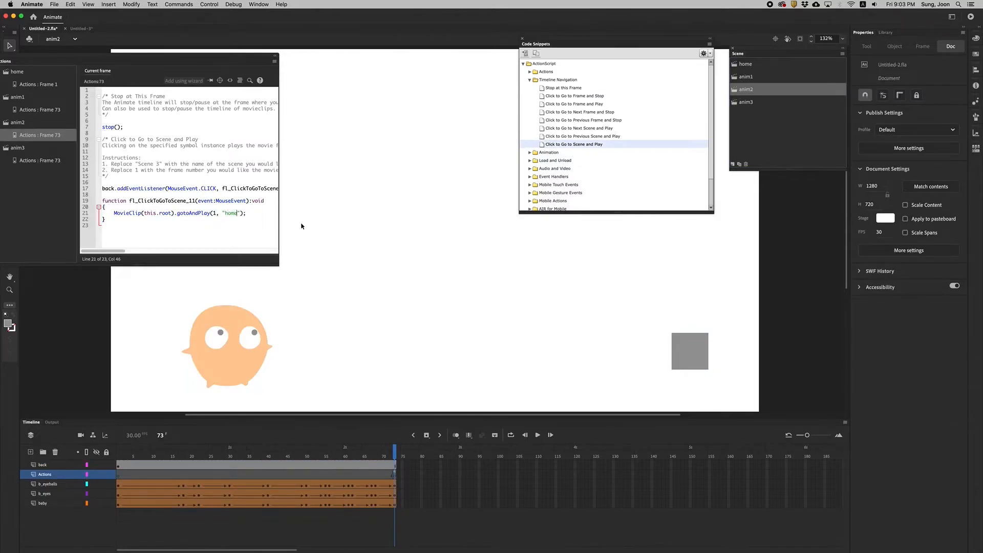
In the anim3 scene, apply the Click to Go to Scene and Play snippet to the back button with "home" as target.
{"action": "left_click", "coordinate": [737, 104]}
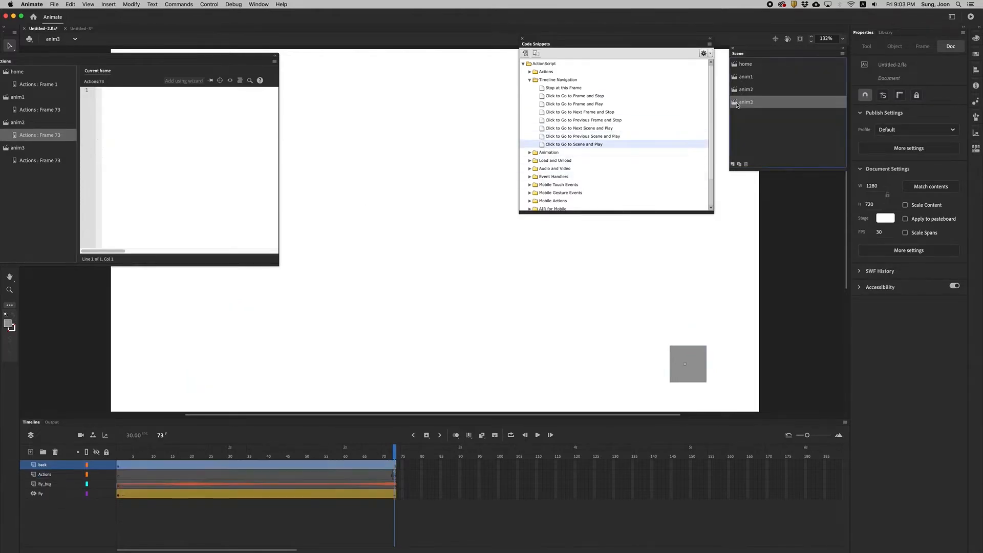
{"action": "left_click", "coordinate": [691, 377]}
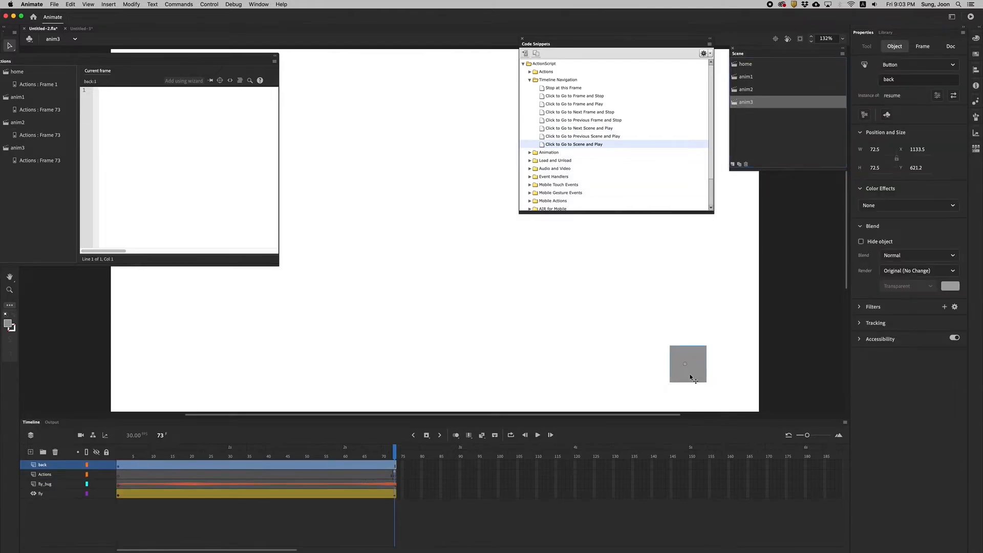
{"action": "double_click", "coordinate": [544, 148]}
{"action": "left_click", "coordinate": [245, 214]}
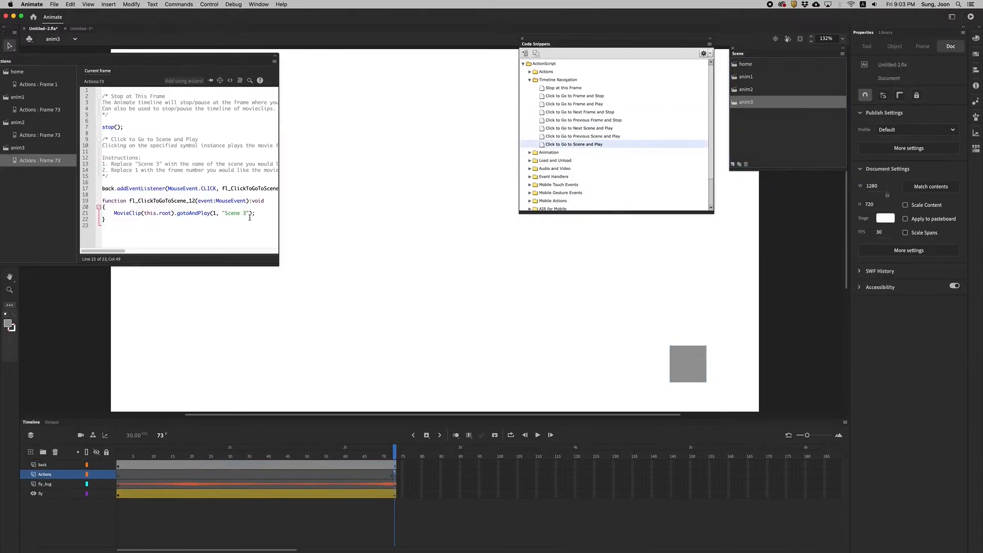
{"action": "key", "text": "BackSpace"}
{"action": "key", "text": "BackSpace"}
{"action": "key", "text": "BackSpace"}
{"action": "key", "text": "BackSpace"}
{"action": "key", "text": "BackSpace"}
{"action": "key", "text": "BackSpace"}
{"action": "key", "text": "BackSpace"}
{"action": "type", "text": "hdome"}
Test the movie by playing each character's animation and returning home with its back button, and close the preview.
{"action": "left_click", "coordinate": [970, 17]}
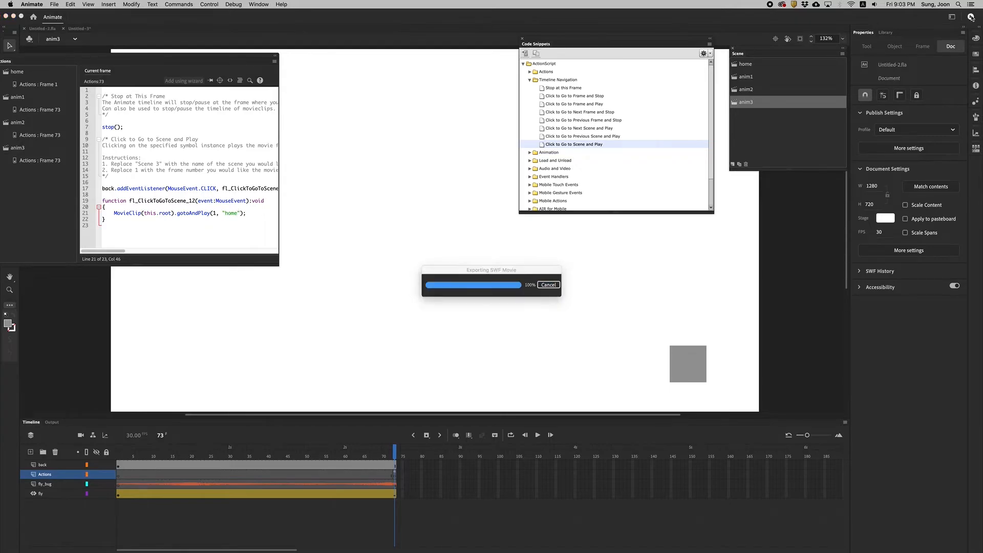
{"action": "left_click", "coordinate": [380, 365]}
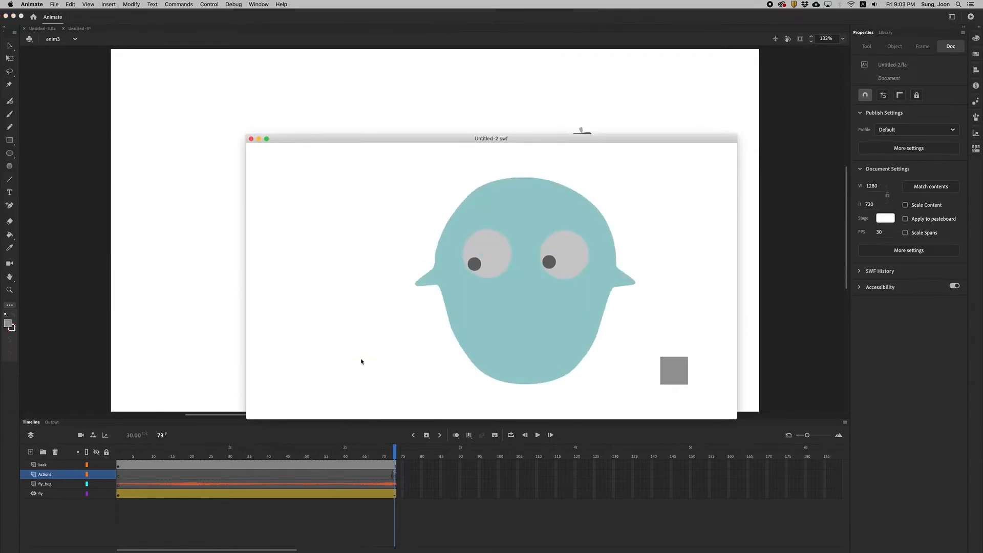
{"action": "left_click", "coordinate": [676, 374]}
{"action": "left_click", "coordinate": [454, 360]}
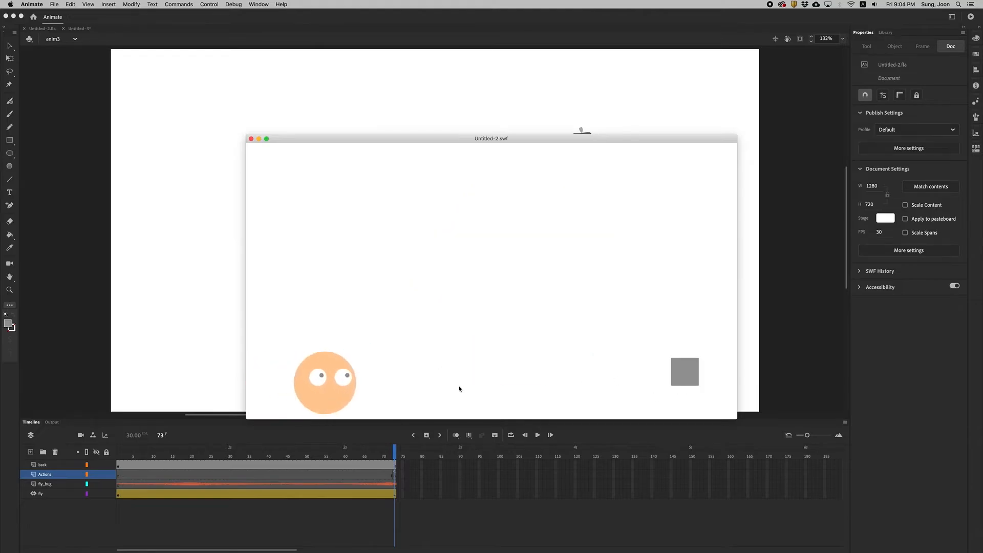
{"action": "left_click", "coordinate": [671, 370]}
{"action": "left_click", "coordinate": [570, 354]}
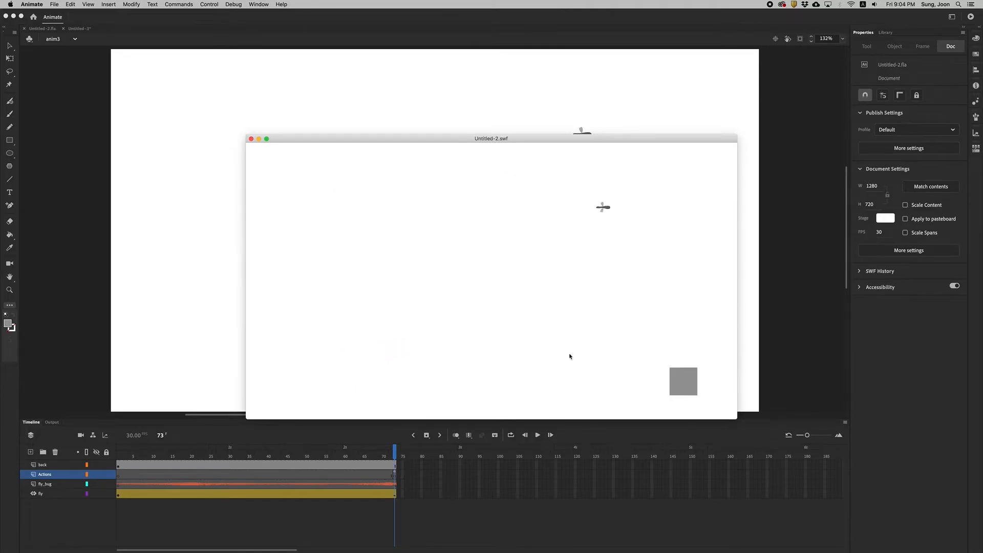
{"action": "left_click", "coordinate": [678, 381]}
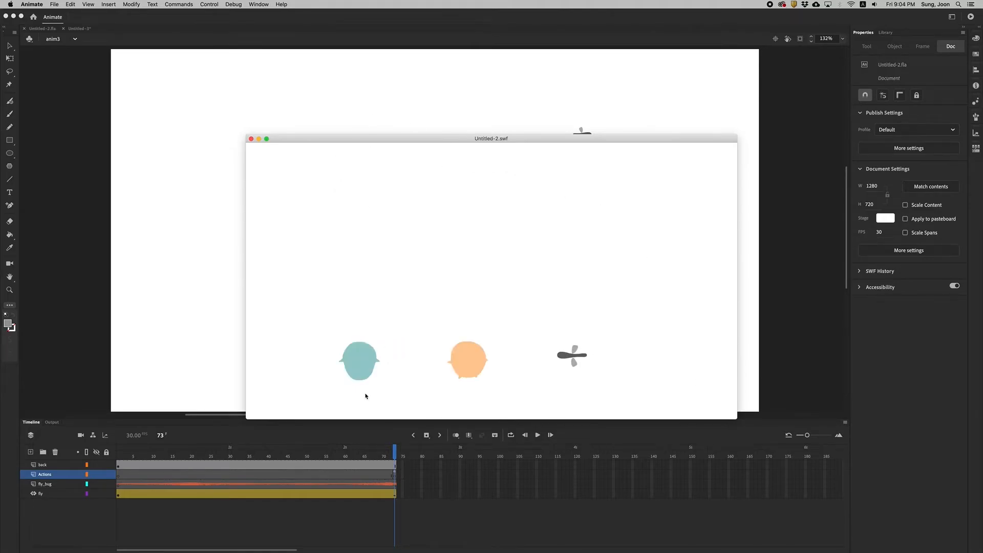
{"action": "left_click", "coordinate": [251, 139]}
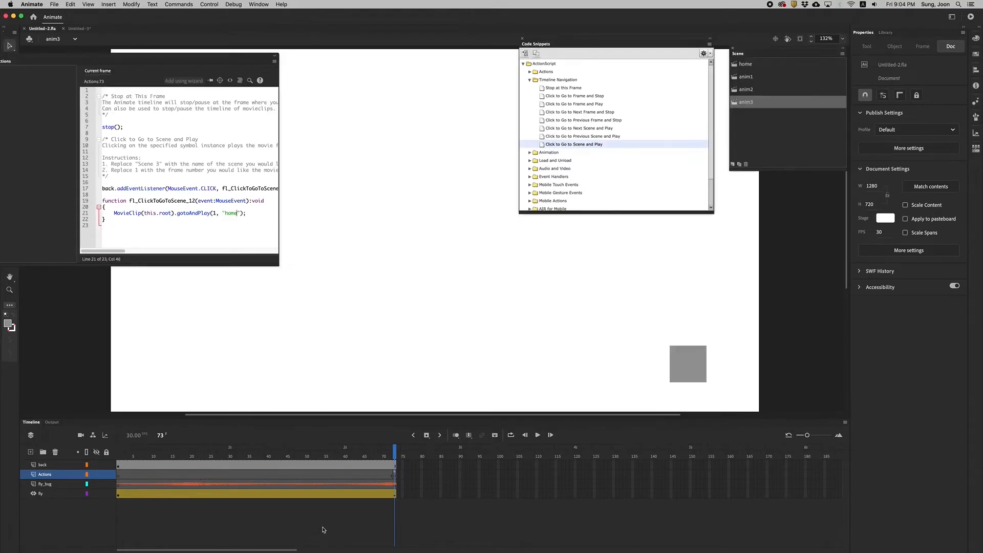
In the anim1 scene, move the back layer's first keyframe to frame 73.
{"action": "left_click", "coordinate": [737, 77]}
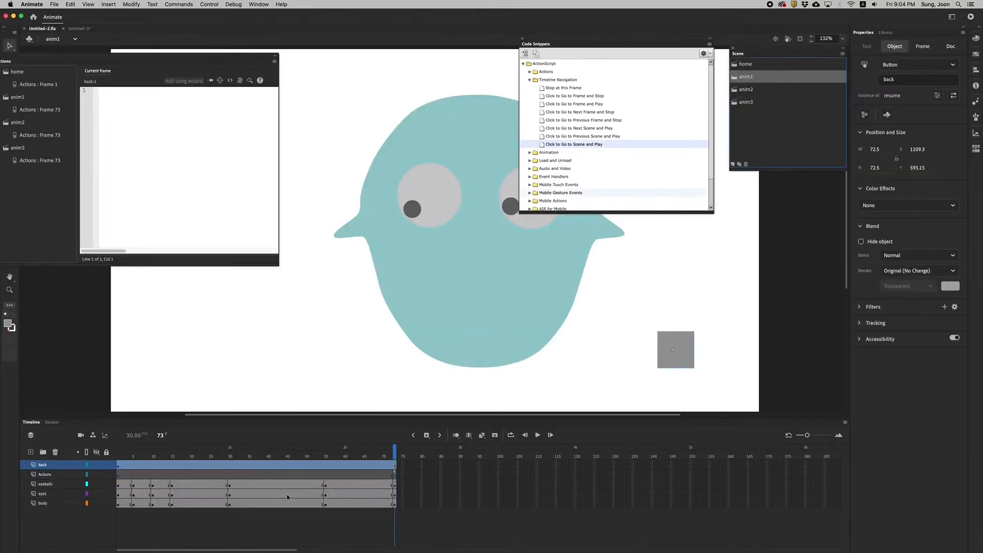
{"action": "left_click_drag", "start_coordinate": [394, 451], "coordinate": [283, 454]}
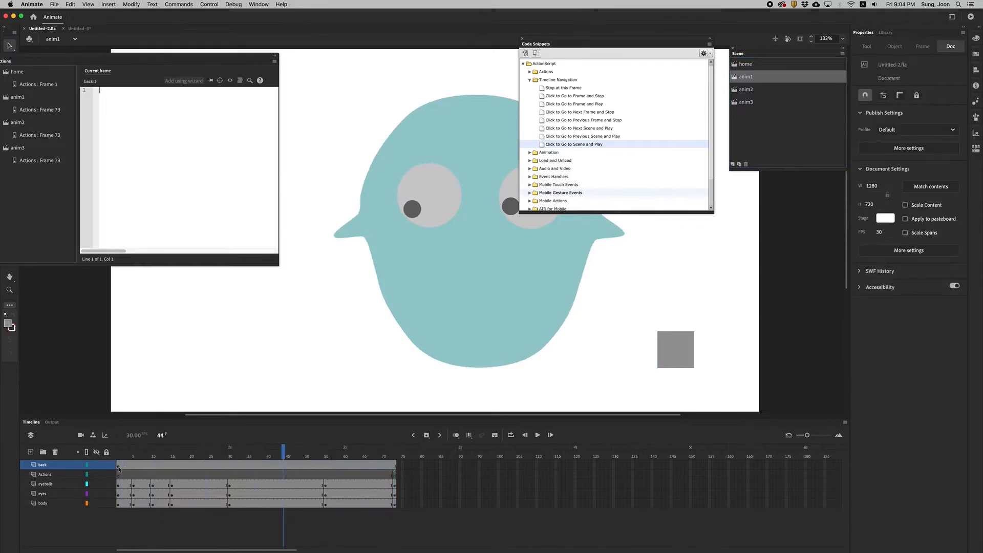
{"action": "left_click", "coordinate": [120, 467]}
{"action": "left_click_drag", "start_coordinate": [118, 467], "coordinate": [395, 454]}
In the anim2 scene, move the back layer's first keyframe to frame 73.
{"action": "left_click", "coordinate": [735, 91]}
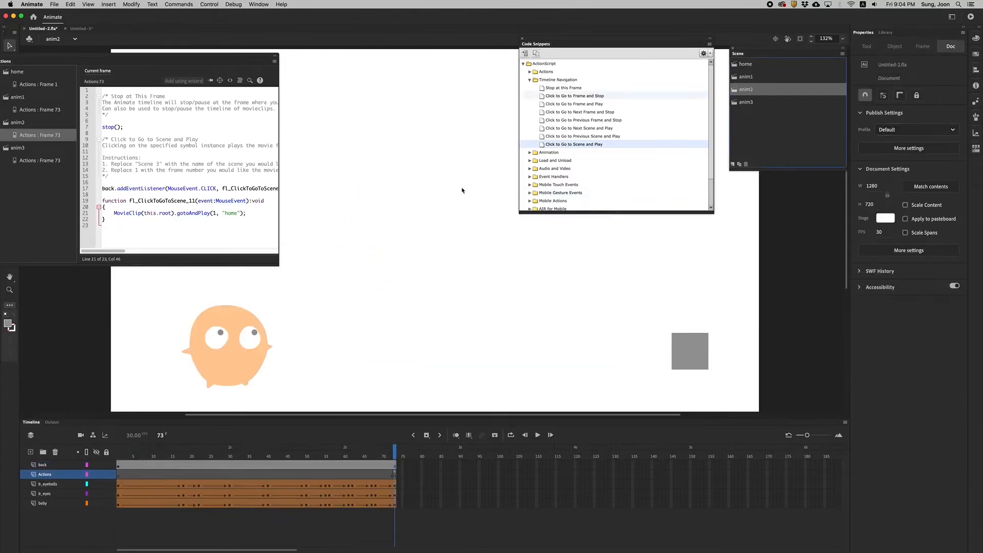
{"action": "left_click_drag", "start_coordinate": [119, 467], "coordinate": [394, 466]}
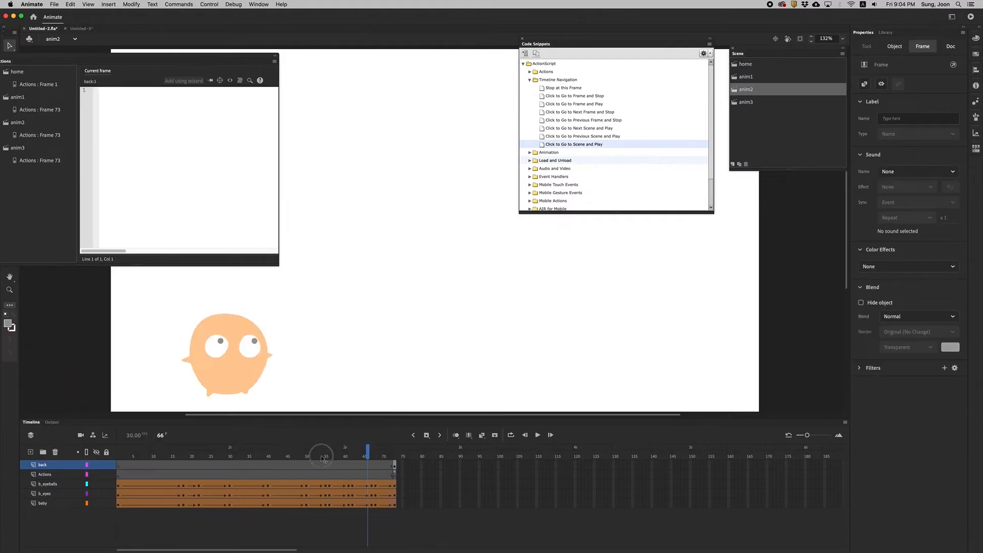
{"action": "left_click", "coordinate": [62, 279]}
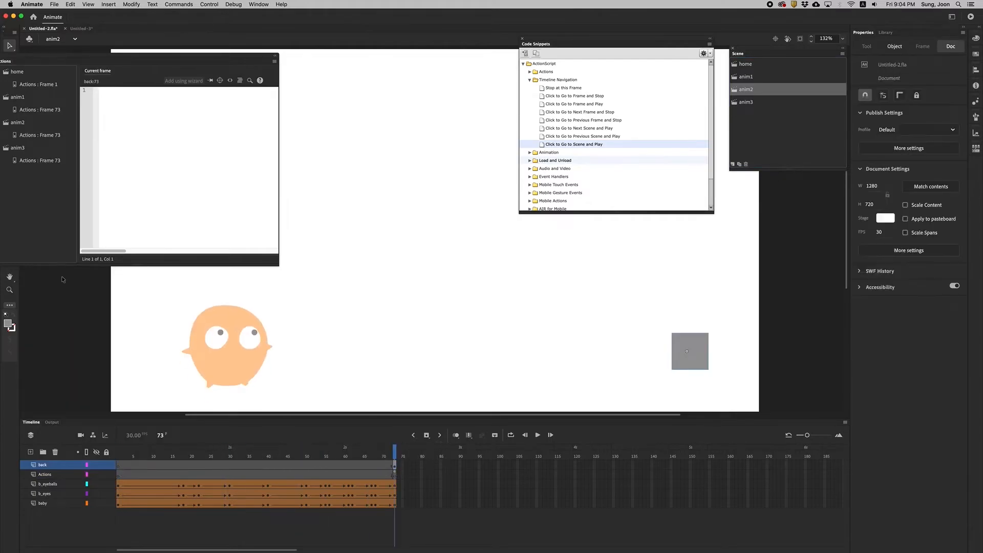
In the anim3 scene, move the back layer's first keyframe to frame 73 and scrub the timeline to check it.
{"action": "left_click", "coordinate": [735, 103]}
{"action": "left_click", "coordinate": [120, 467]}
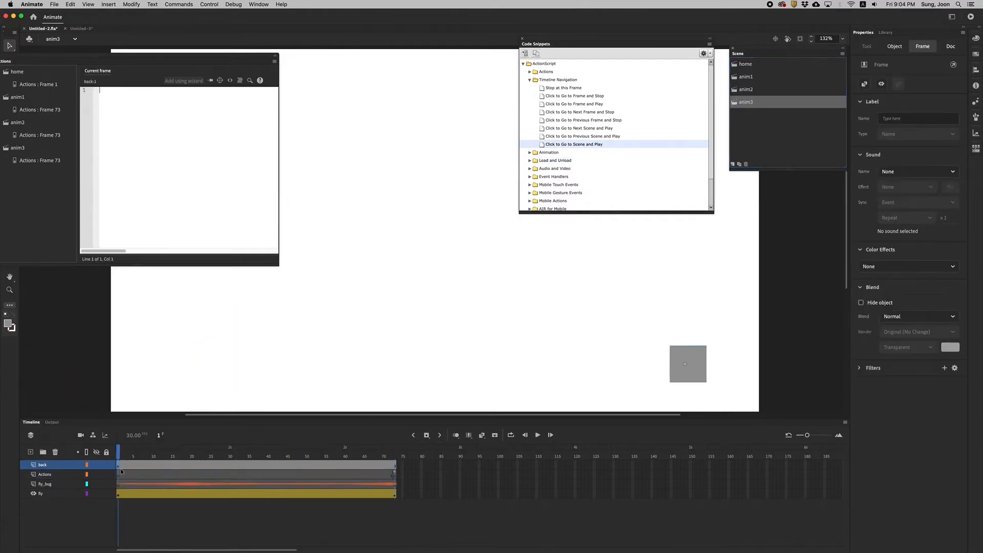
{"action": "left_click", "coordinate": [395, 466]}
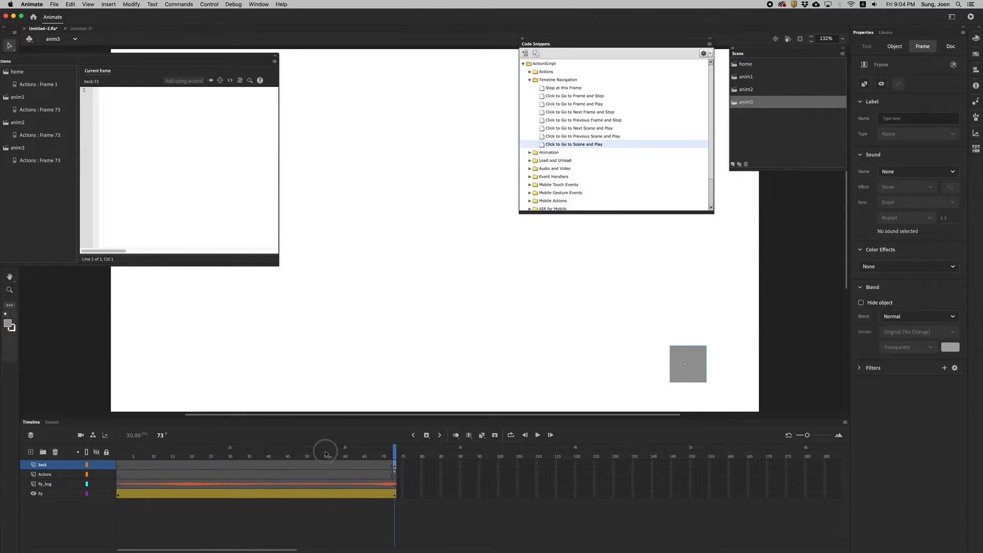
{"action": "left_click_drag", "start_coordinate": [326, 453], "coordinate": [364, 451]}
Test the movie again, checking when the back button shows in each animation and whether it returns home, and close the preview.
{"action": "left_click", "coordinate": [971, 18]}
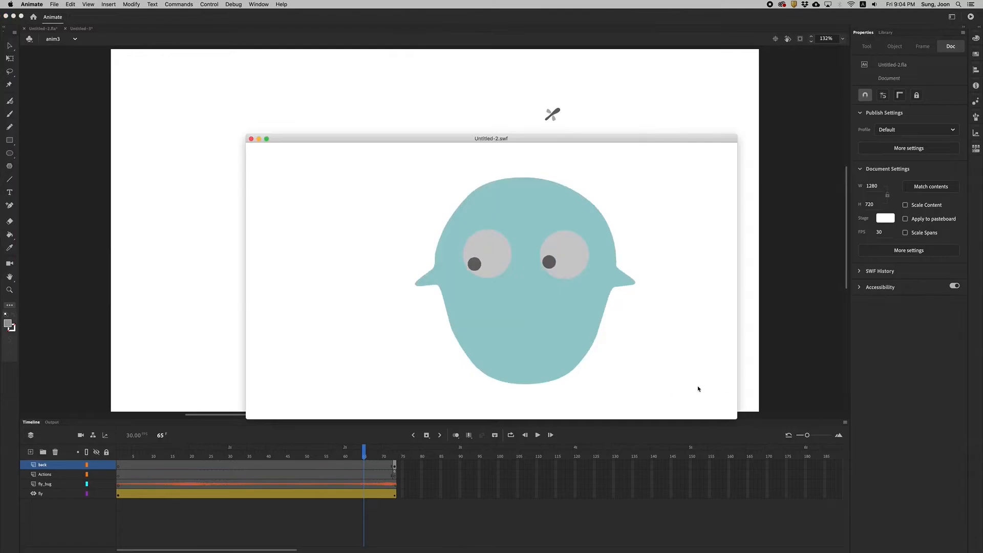
{"action": "left_click", "coordinate": [660, 358]}
{"action": "left_click", "coordinate": [681, 371]}
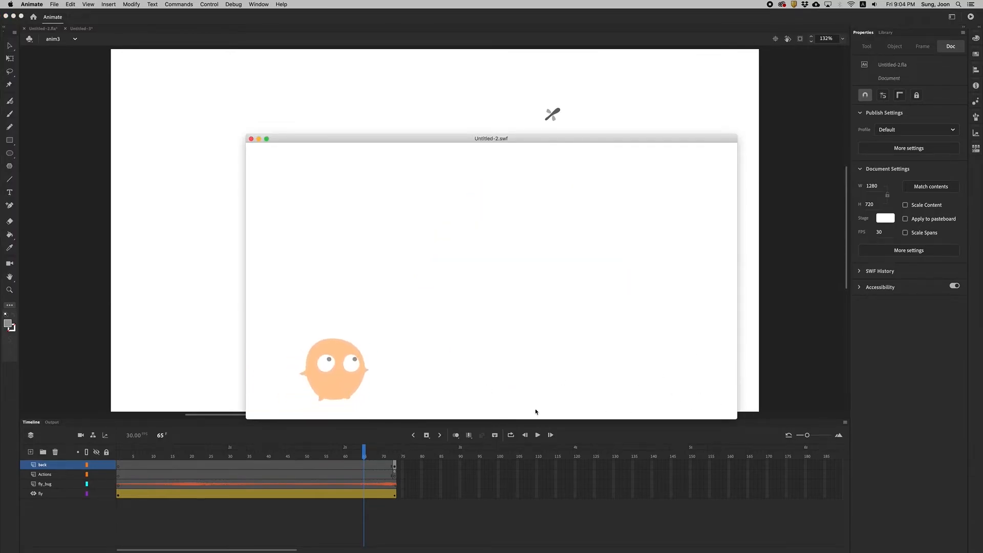
{"action": "left_click", "coordinate": [681, 371]}
{"action": "left_click", "coordinate": [576, 357]}
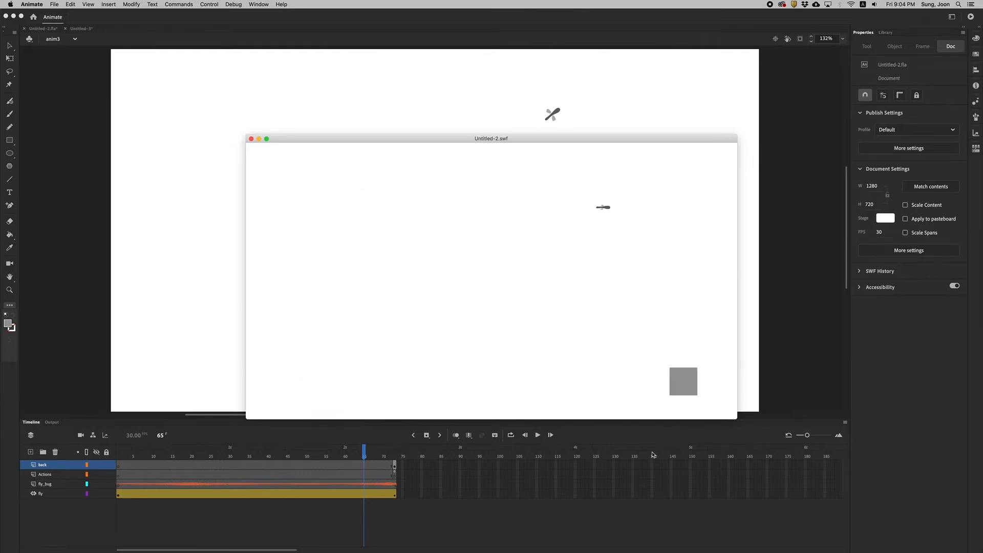
{"action": "left_click", "coordinate": [674, 388]}
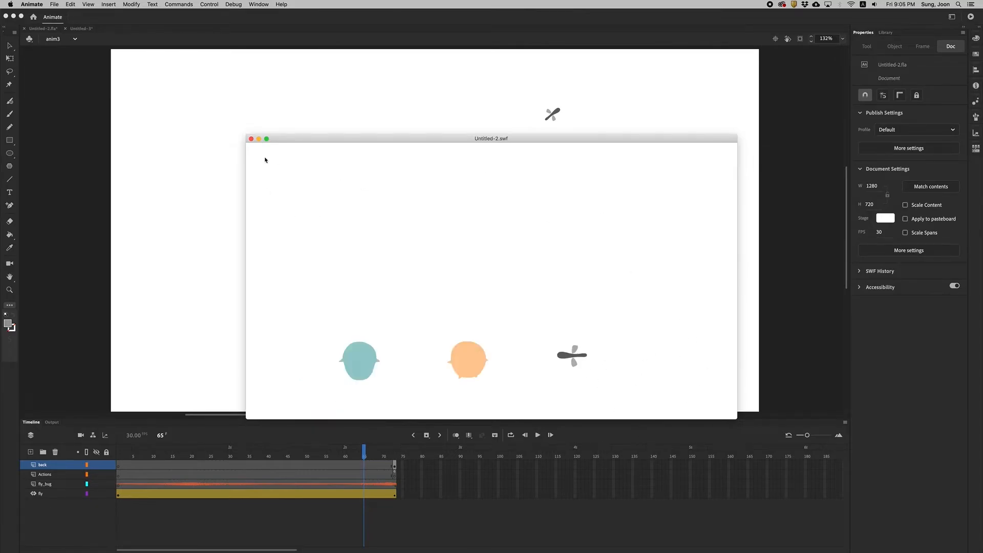
{"action": "left_click", "coordinate": [251, 138]}
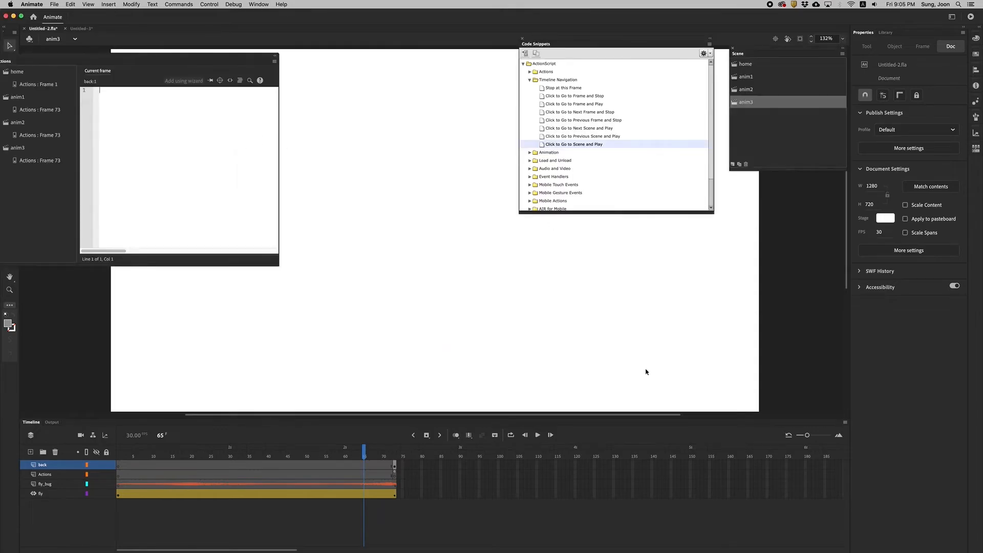
{"action": "left_click", "coordinate": [971, 16]}
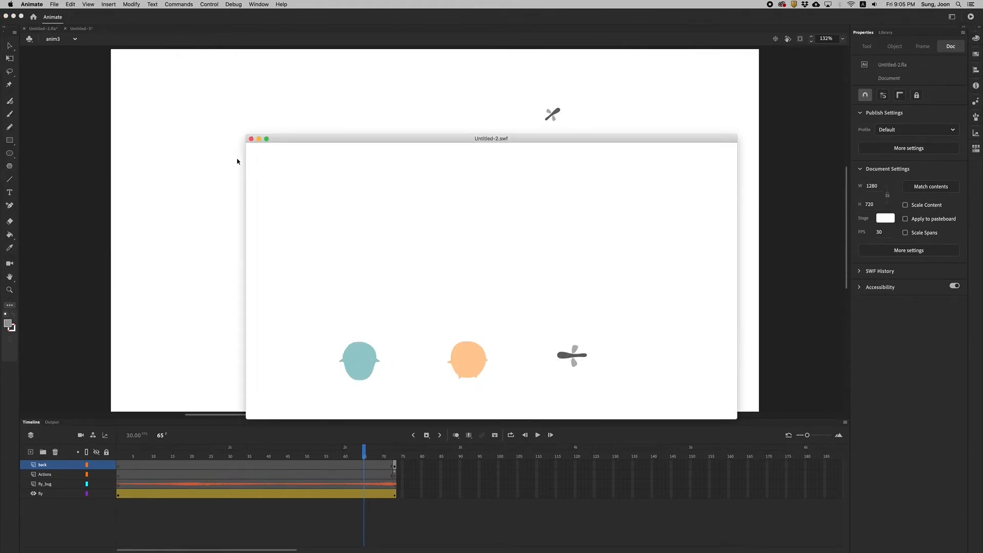
{"action": "left_click", "coordinate": [251, 138]}
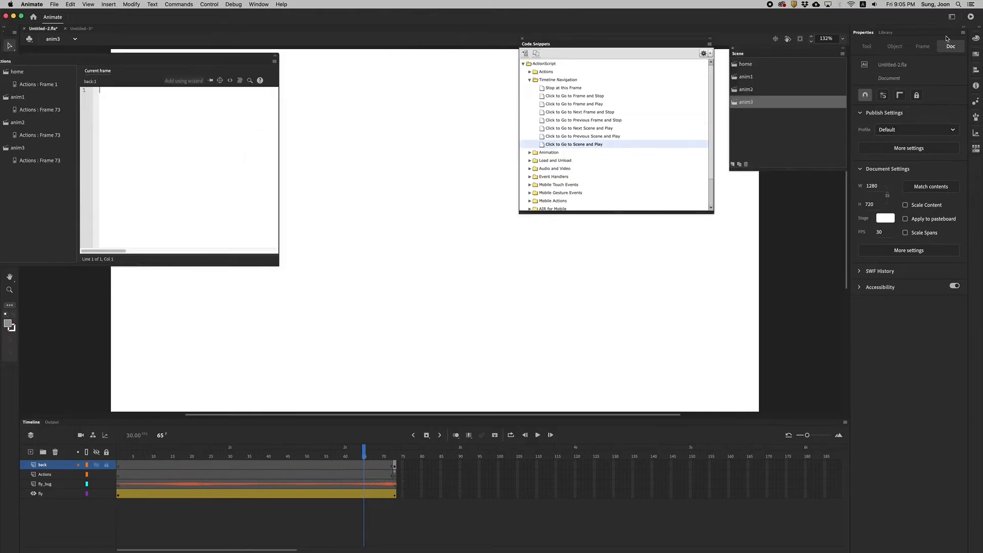
Open the anim1 button symbol from the library for editing and move the Actions panel clear of its artwork.
{"action": "left_click", "coordinate": [885, 33]}
{"action": "double_click", "coordinate": [865, 126]}
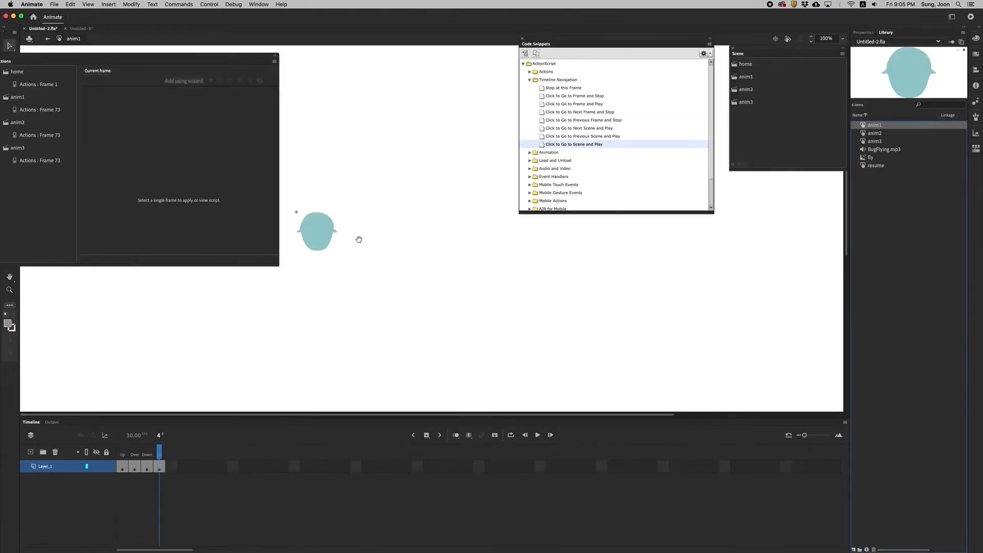
{"action": "left_click_drag", "start_coordinate": [359, 239], "coordinate": [386, 258]}
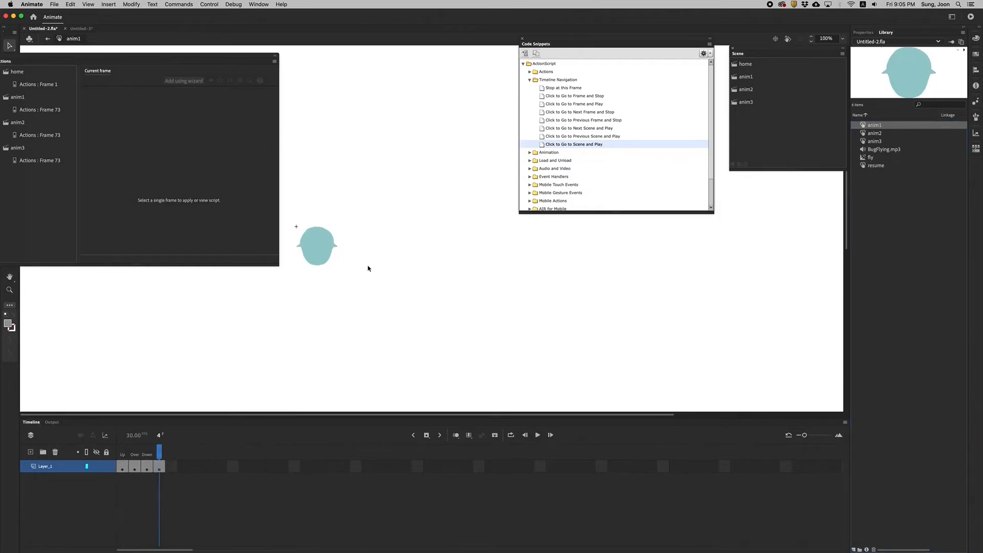
{"action": "left_click_drag", "start_coordinate": [22, 63], "coordinate": [730, 279]}
{"action": "left_click", "coordinate": [9, 290]}
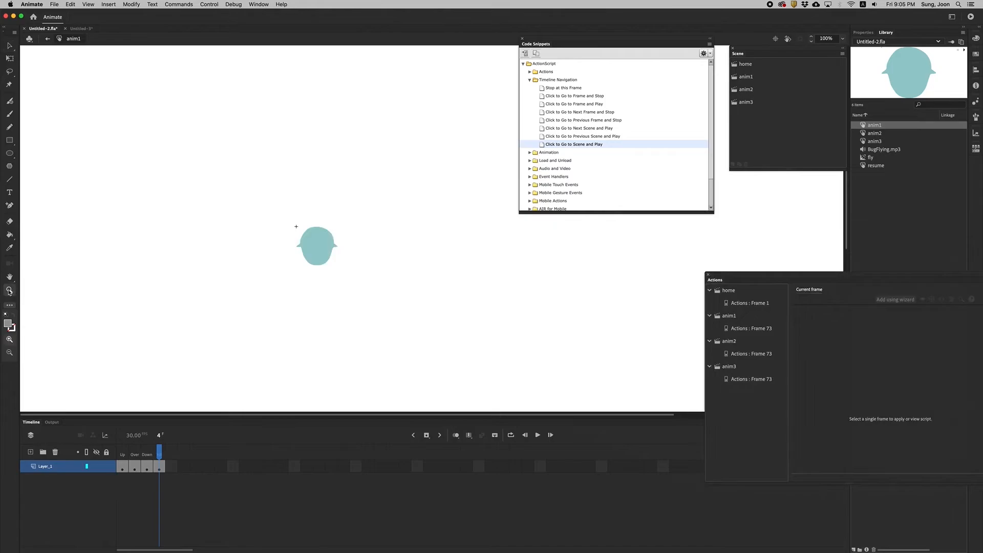
{"action": "left_click", "coordinate": [313, 250]}
{"action": "left_click", "coordinate": [462, 216]}
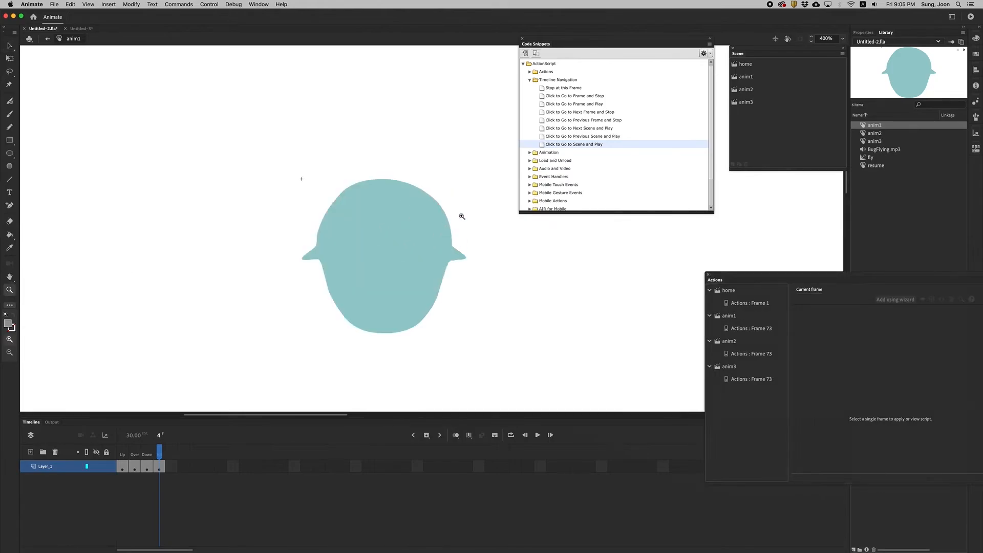
In the anim1 button's Over state, shift the head up slightly and rotate it a few degrees counterclockwise.
{"action": "left_click", "coordinate": [124, 467]}
{"action": "mouse_move", "coordinate": [125, 452]}
{"action": "left_mouse_down"}
{"action": "mouse_move", "coordinate": [168, 453]}
{"action": "mouse_move", "coordinate": [131, 452]}
{"action": "left_mouse_up"}
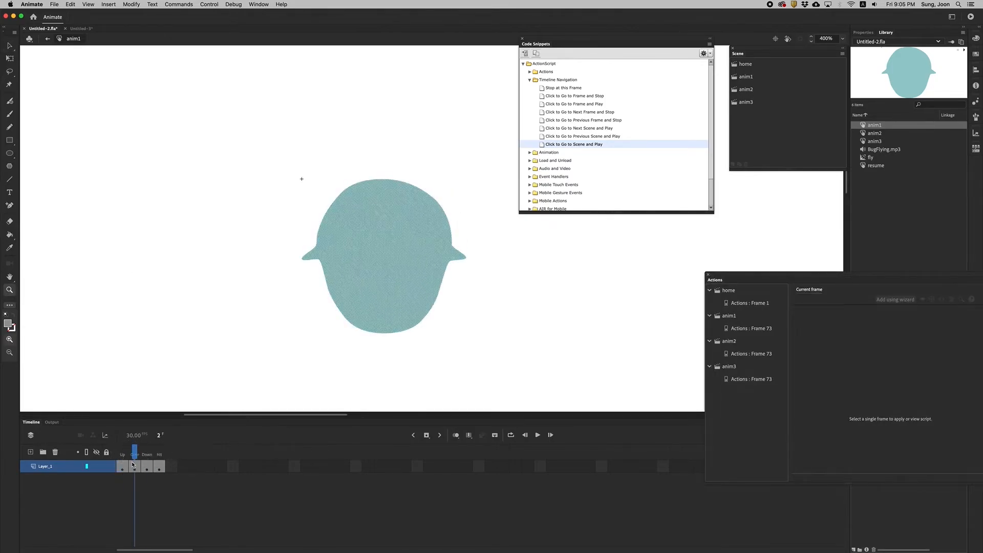
{"action": "left_click", "coordinate": [10, 46]}
{"action": "left_click", "coordinate": [11, 60]}
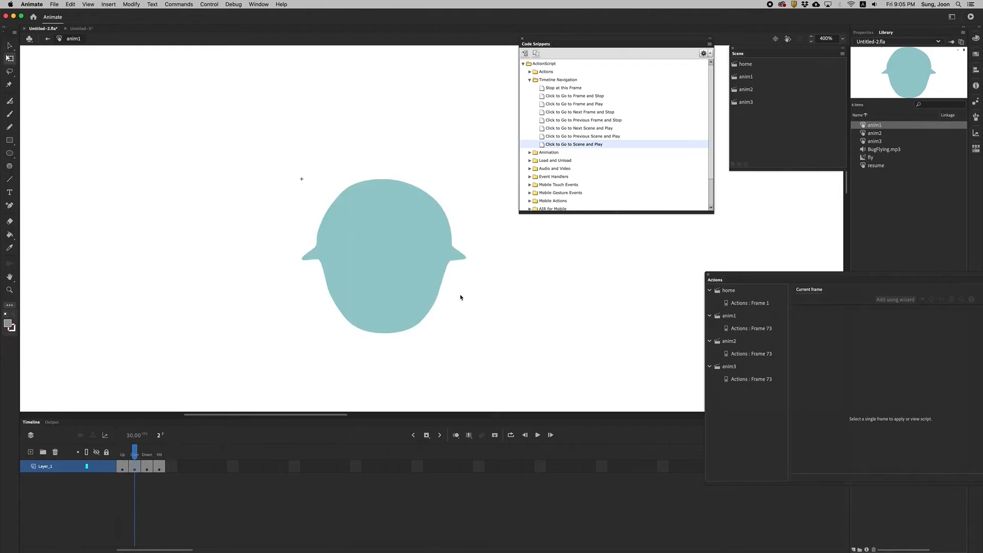
{"action": "left_click", "coordinate": [391, 240]}
{"action": "left_click_drag", "start_coordinate": [381, 218], "coordinate": [381, 209]}
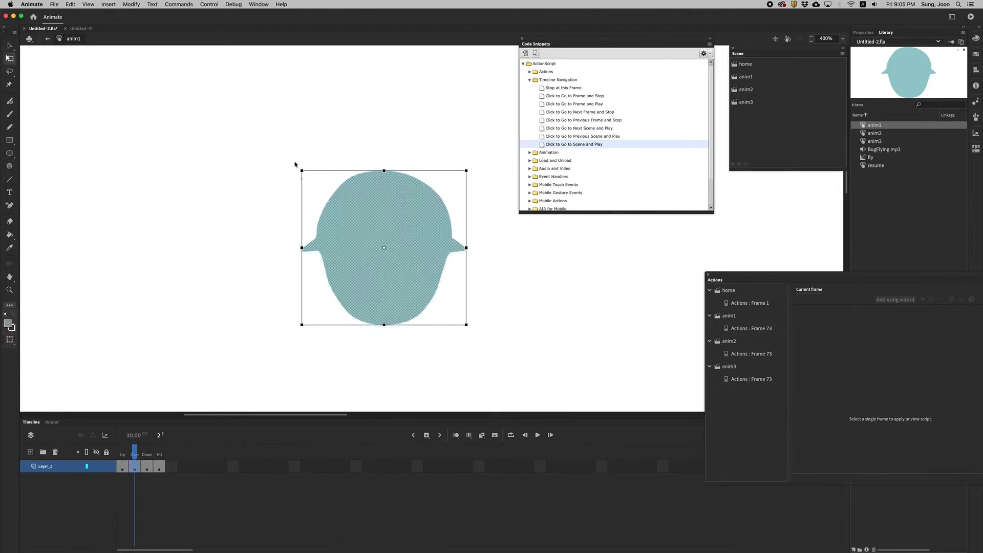
{"action": "left_click_drag", "start_coordinate": [285, 165], "coordinate": [285, 174]}
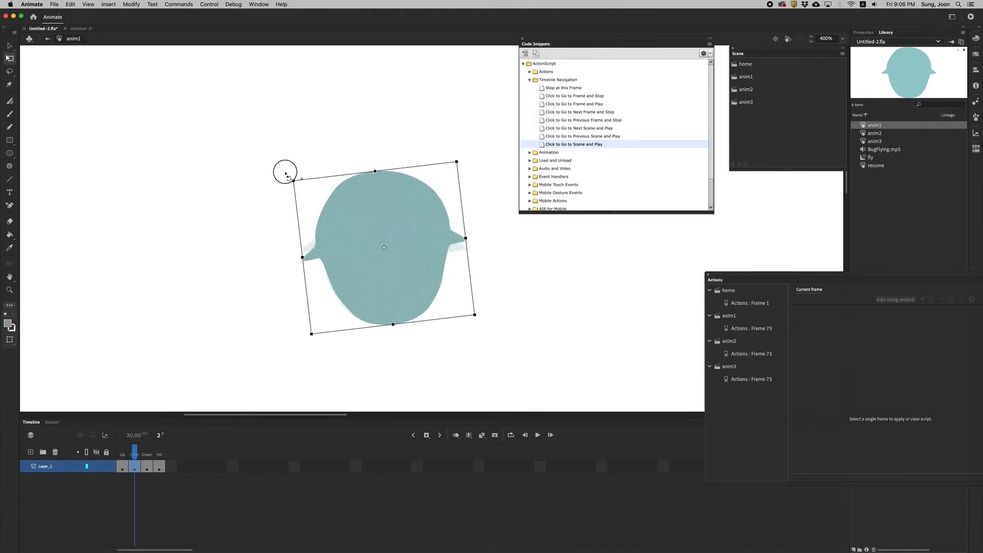
Compare the edit with anim1's Up state, test the movie to check the rollover, and close the preview.
{"action": "mouse_move", "coordinate": [134, 450]}
{"action": "left_mouse_down"}
{"action": "mouse_move", "coordinate": [114, 447]}
{"action": "mouse_move", "coordinate": [146, 450]}
{"action": "mouse_move", "coordinate": [123, 451]}
{"action": "left_mouse_up"}
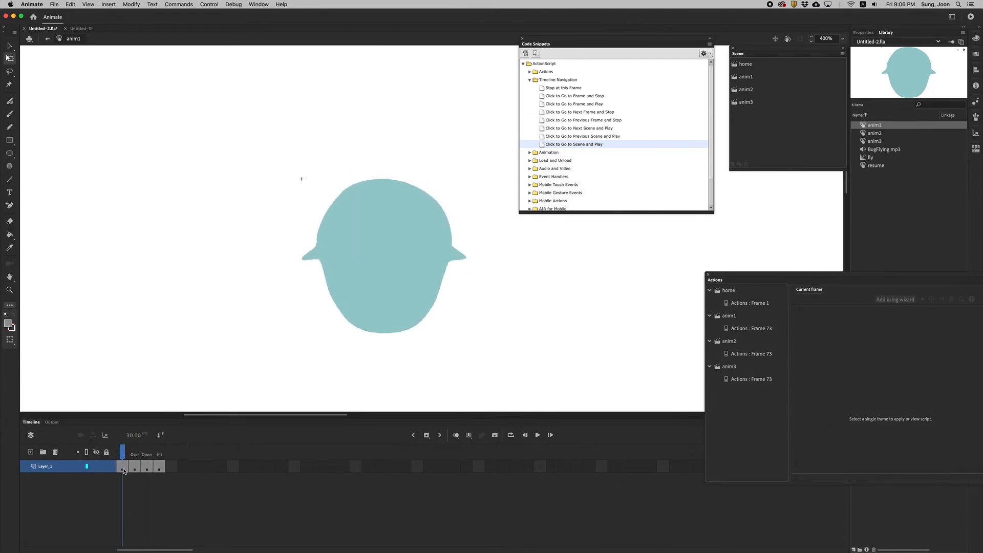
{"action": "left_click", "coordinate": [124, 469]}
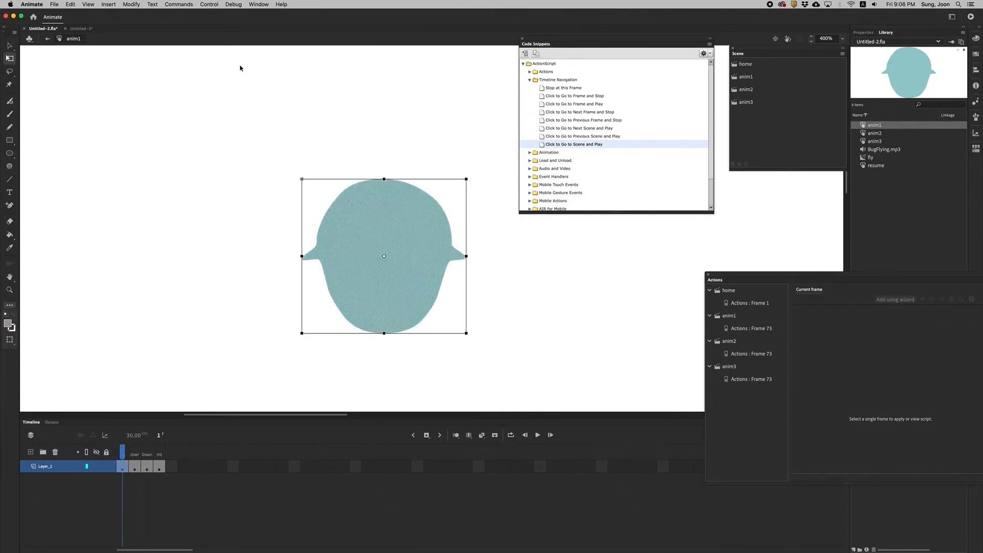
{"action": "left_click", "coordinate": [970, 16]}
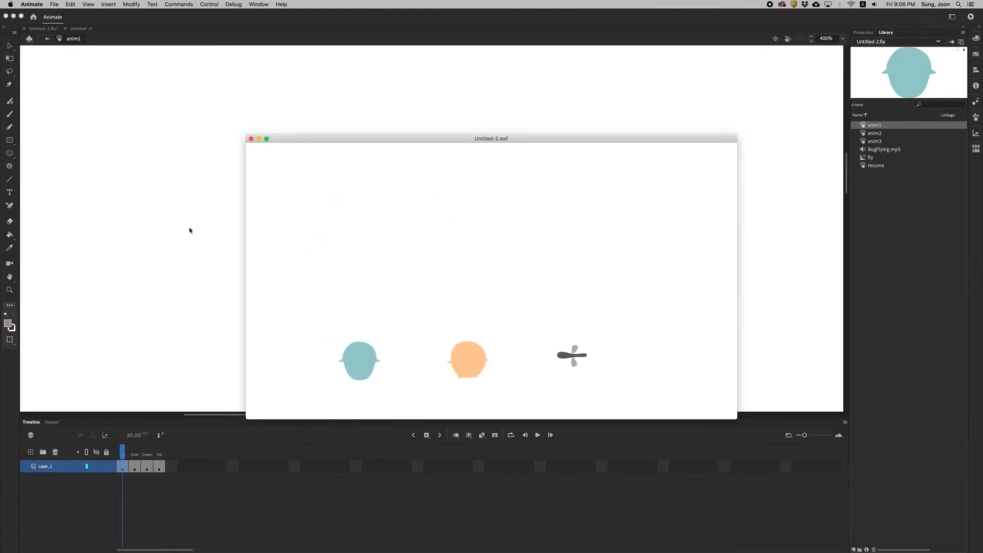
{"action": "key", "text": "super+w"}
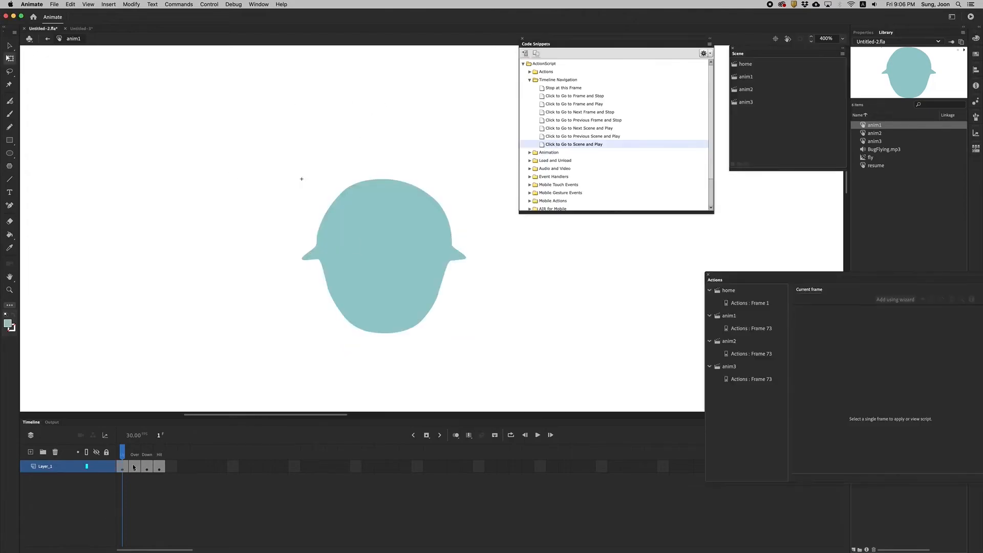
Rotate the head in anim1's Up state slightly clockwise and test the movie again.
{"action": "left_click", "coordinate": [423, 217]}
{"action": "left_click_drag", "start_coordinate": [474, 176], "coordinate": [474, 189]}
{"action": "left_click", "coordinate": [970, 17]}
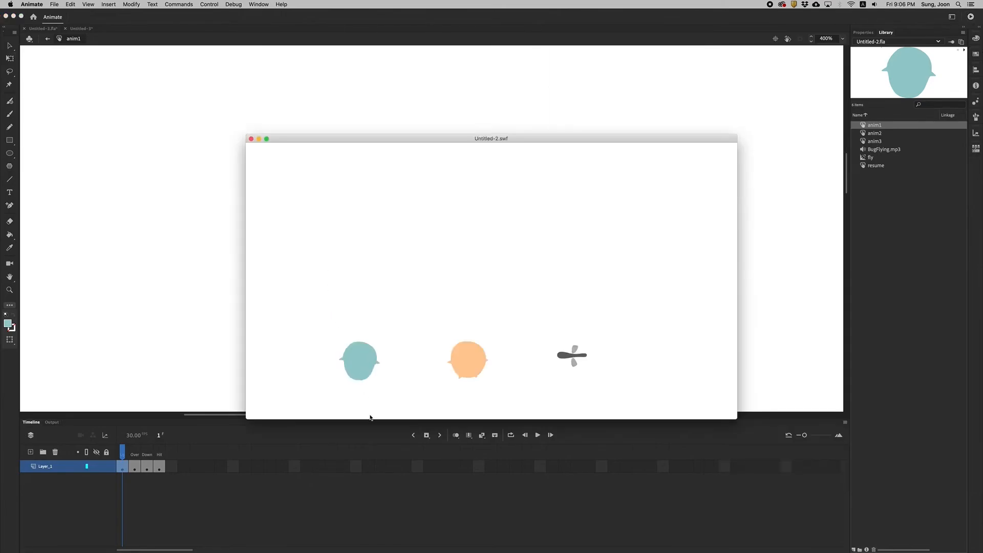
In the anim2 button's Over state, move the orange body up slightly, then test the movie and close the preview.
{"action": "double_click", "coordinate": [863, 133]}
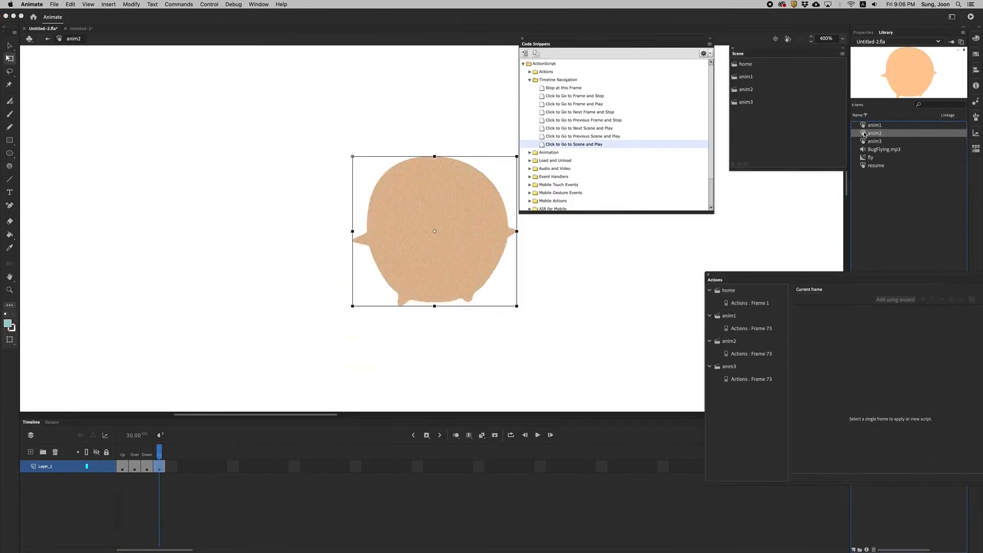
{"action": "left_click_drag", "start_coordinate": [161, 456], "coordinate": [136, 456]}
{"action": "left_click_drag", "start_coordinate": [427, 198], "coordinate": [426, 177]}
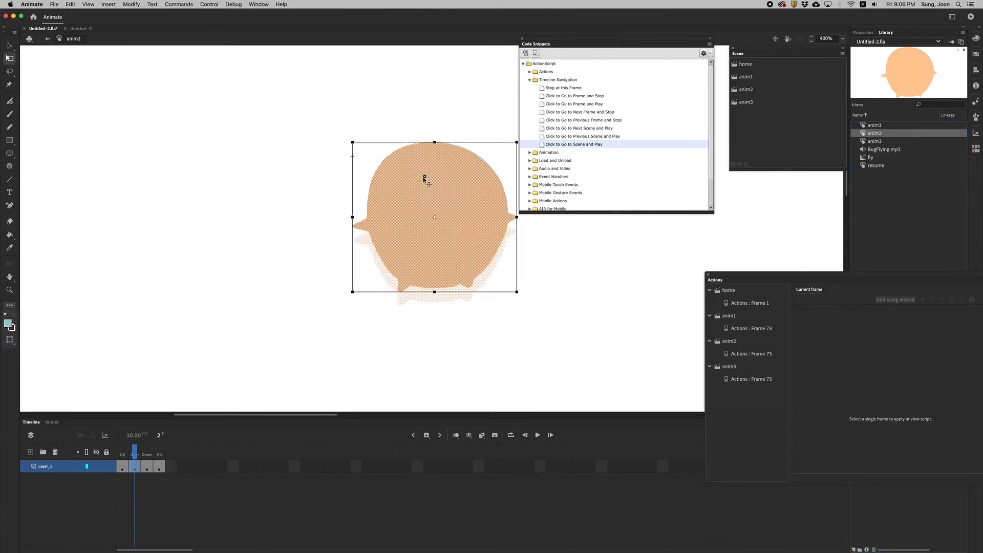
{"action": "left_click", "coordinate": [164, 519]}
{"action": "left_click_drag", "start_coordinate": [131, 451], "coordinate": [84, 453]}
{"action": "key", "text": "super+Return"}
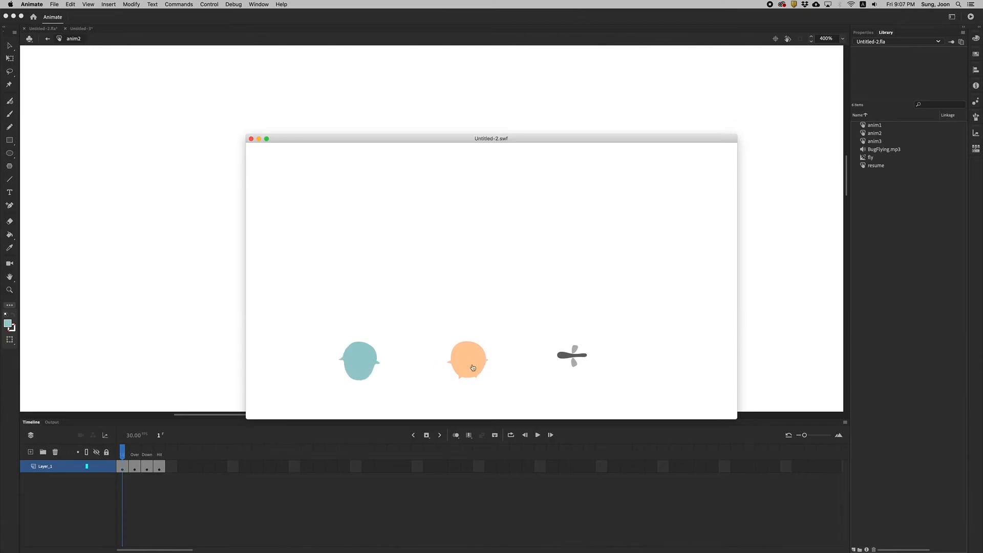
{"action": "left_click", "coordinate": [251, 138]}
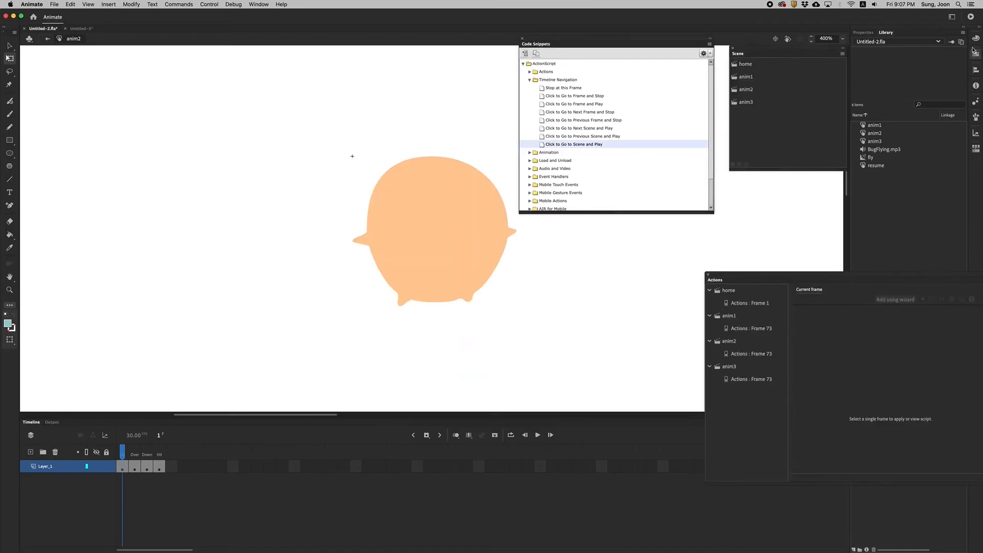
In the anim3 button's Over state, rotate the fly artwork 180 degrees and test the movie.
{"action": "double_click", "coordinate": [873, 142]}
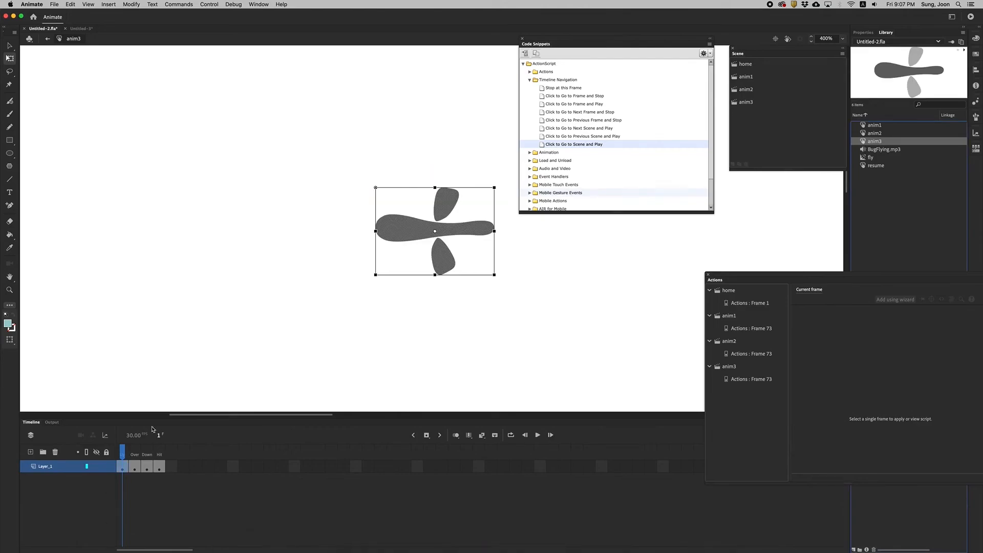
{"action": "left_click", "coordinate": [161, 454]}
{"action": "left_click", "coordinate": [134, 467]}
{"action": "left_click_drag", "start_coordinate": [113, 454], "coordinate": [134, 453]}
{"action": "left_click", "coordinate": [134, 467]}
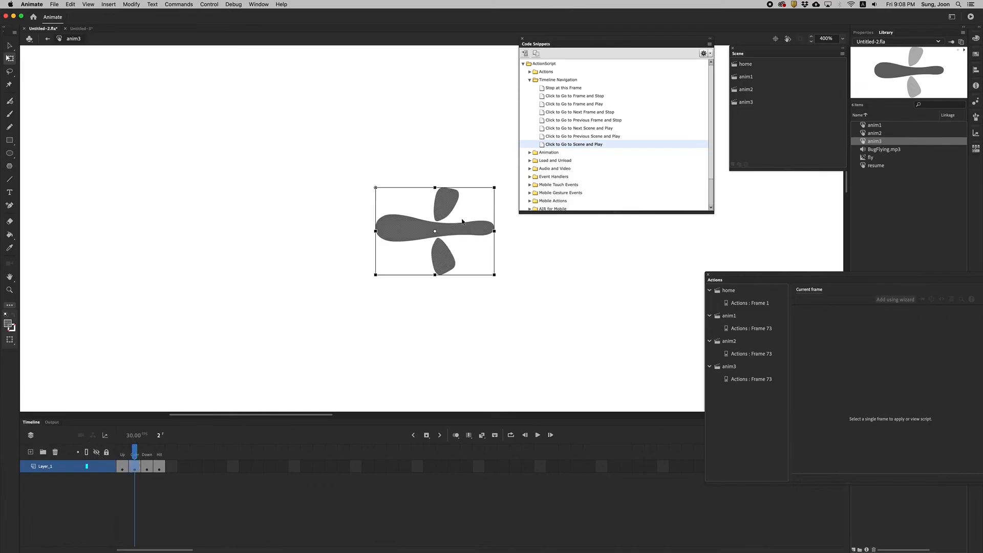
{"action": "left_click_drag", "start_coordinate": [500, 205], "coordinate": [390, 270]}
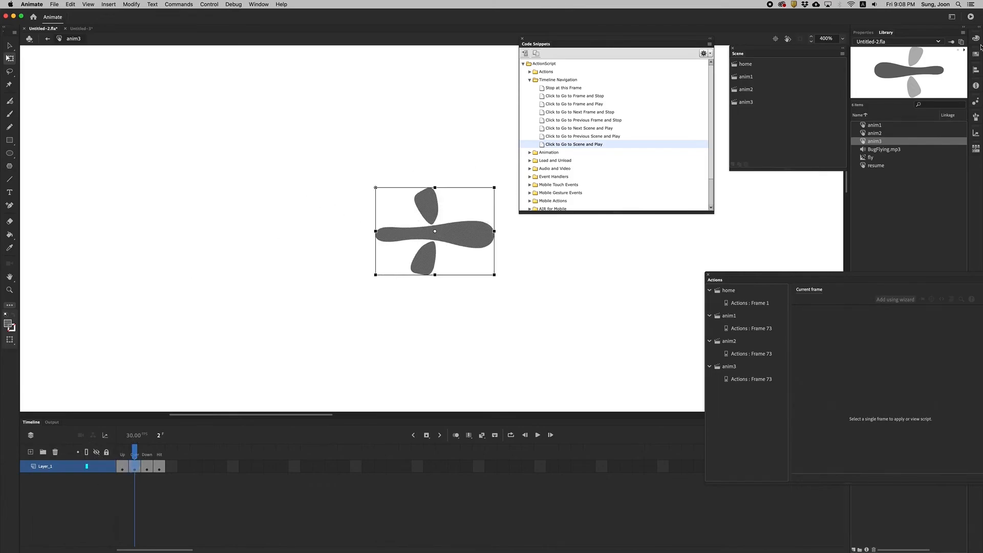
{"action": "left_click", "coordinate": [970, 17]}
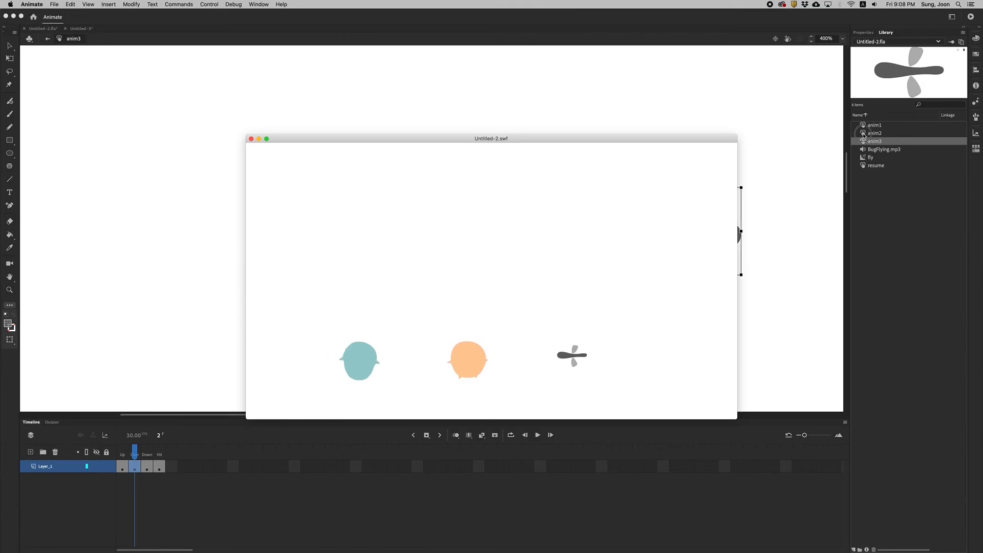
In the anim2 button's Over state, reshape the outline by pulling both arm tips upward so the arms look raised.
{"action": "double_click", "coordinate": [864, 133]}
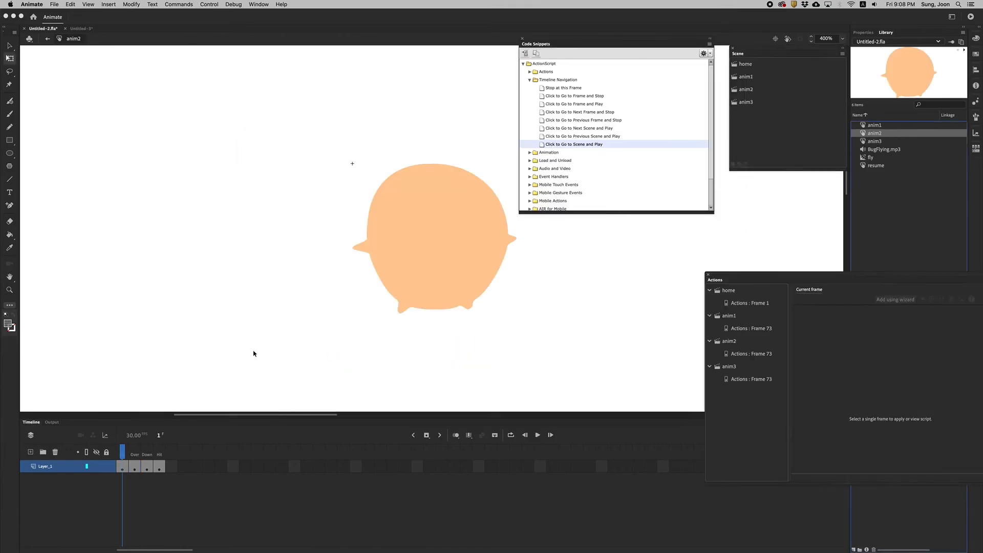
{"action": "left_click", "coordinate": [134, 466]}
{"action": "left_click", "coordinate": [357, 233]}
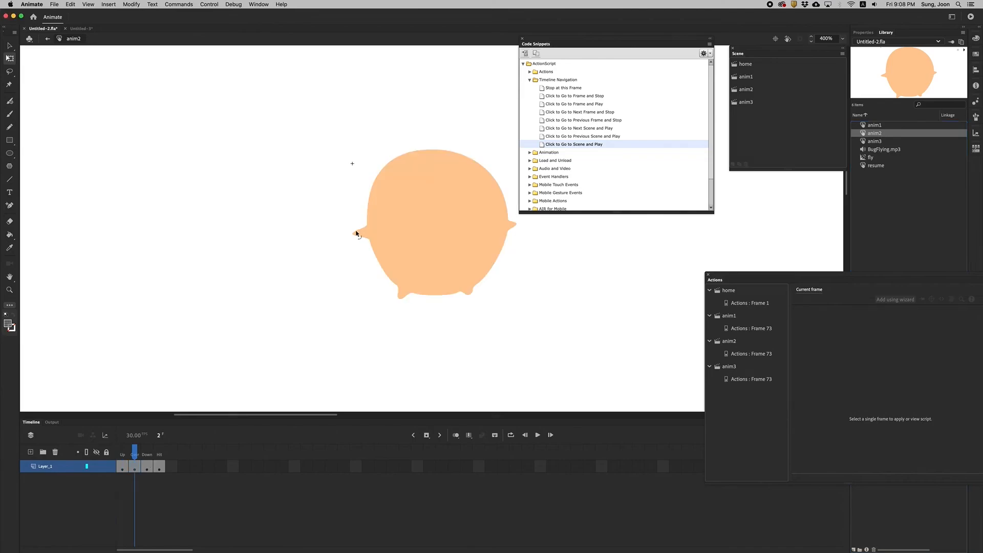
{"action": "left_click_drag", "start_coordinate": [354, 233], "coordinate": [357, 230]}
{"action": "left_click_drag", "start_coordinate": [515, 225], "coordinate": [517, 214]}
{"action": "key", "text": "space"}
{"action": "left_click_drag", "start_coordinate": [452, 219], "coordinate": [373, 252]}
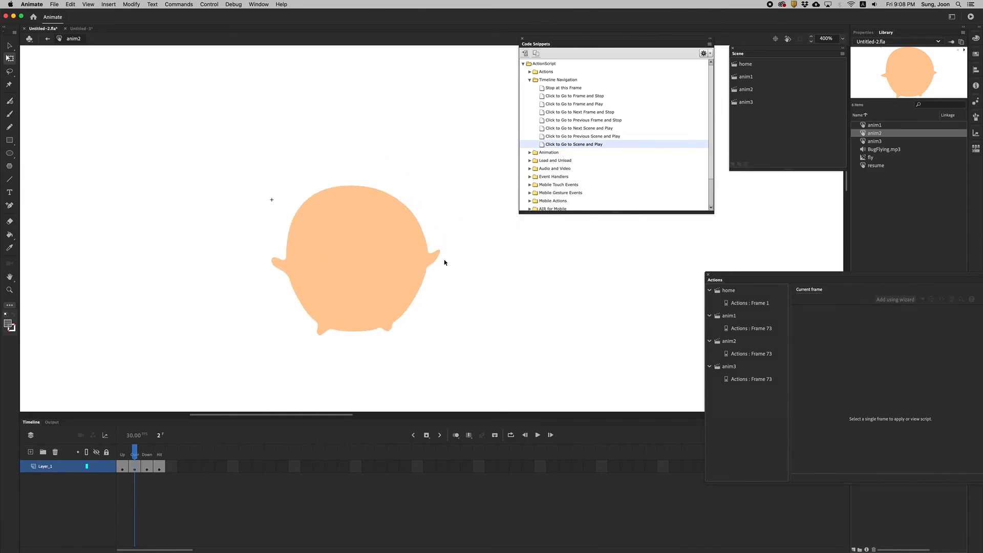
{"action": "mouse_move", "coordinate": [436, 263]}
{"action": "left_mouse_down"}
{"action": "mouse_move", "coordinate": [445, 254]}
{"action": "mouse_move", "coordinate": [425, 247]}
{"action": "mouse_move", "coordinate": [441, 245]}
{"action": "left_mouse_up"}
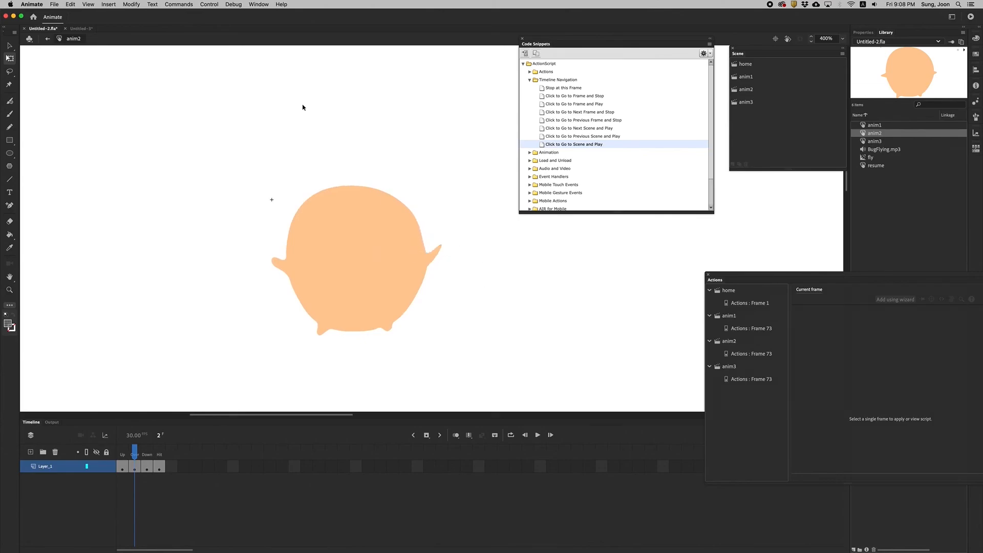
Test the movie to check the button rollovers, play anim1 from its button, and close the preview.
{"action": "left_click", "coordinate": [970, 15]}
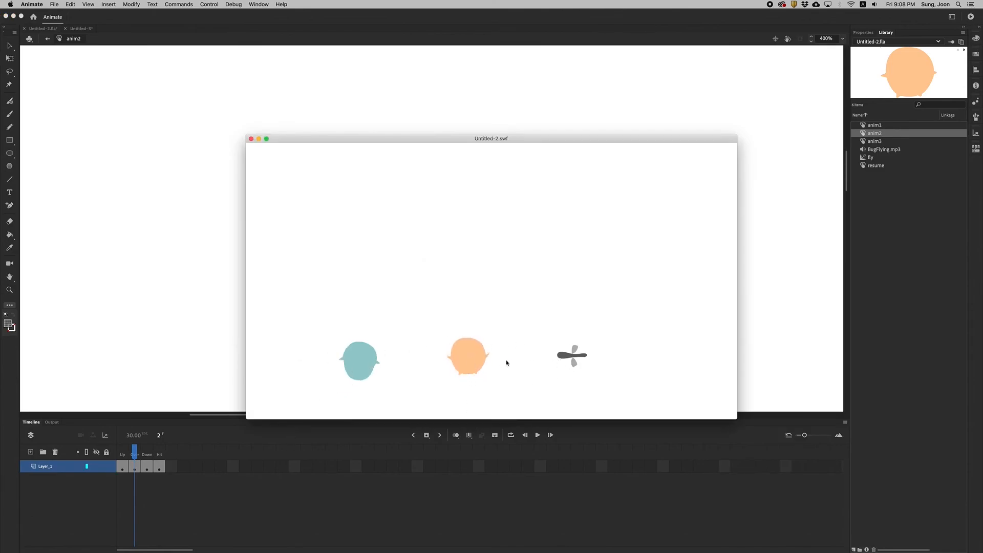
{"action": "left_click", "coordinate": [358, 357]}
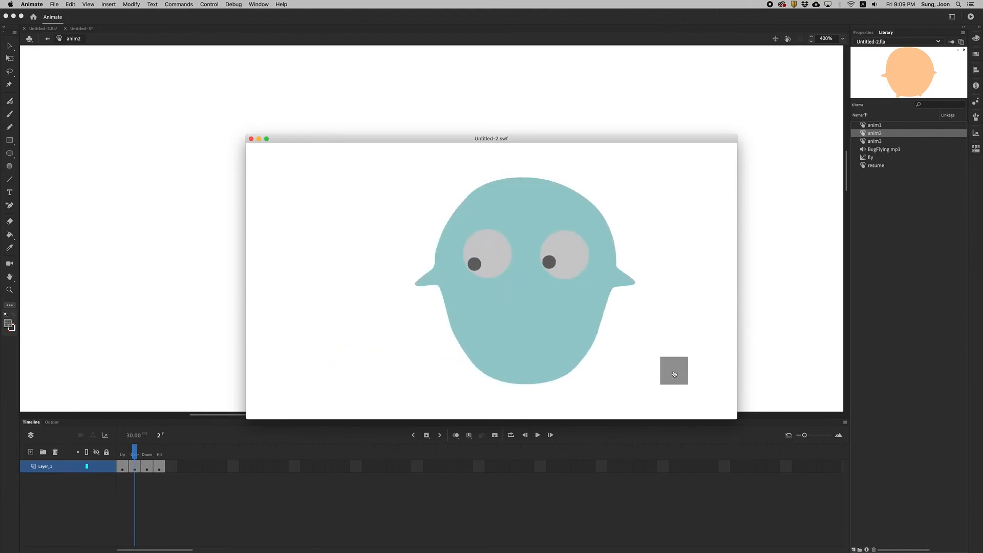
{"action": "left_click", "coordinate": [250, 138]}
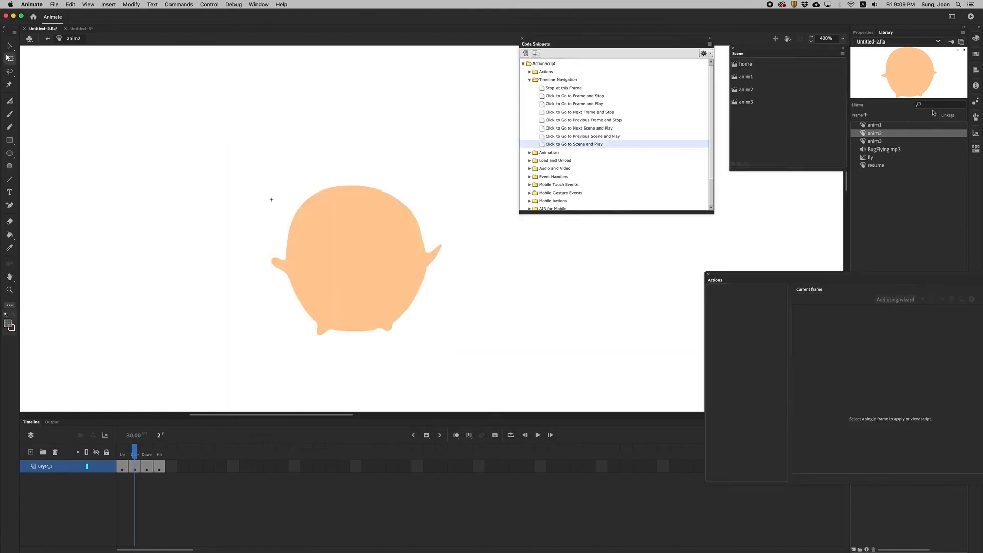
In the resume button's Over state, change the square's fill to orange.
{"action": "double_click", "coordinate": [863, 166]}
{"action": "left_click_drag", "start_coordinate": [159, 450], "coordinate": [134, 451]}
{"action": "left_click", "coordinate": [131, 466]}
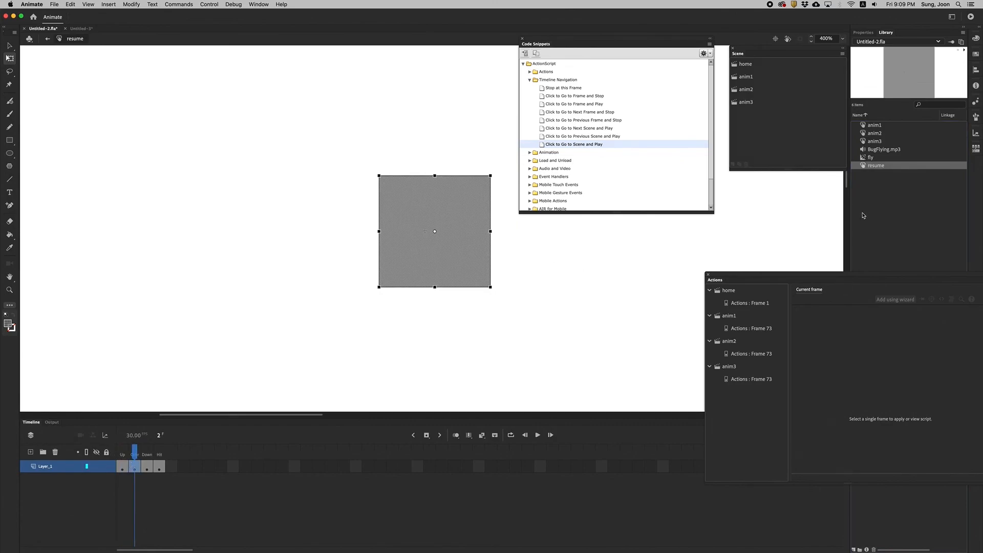
{"action": "left_click", "coordinate": [863, 32]}
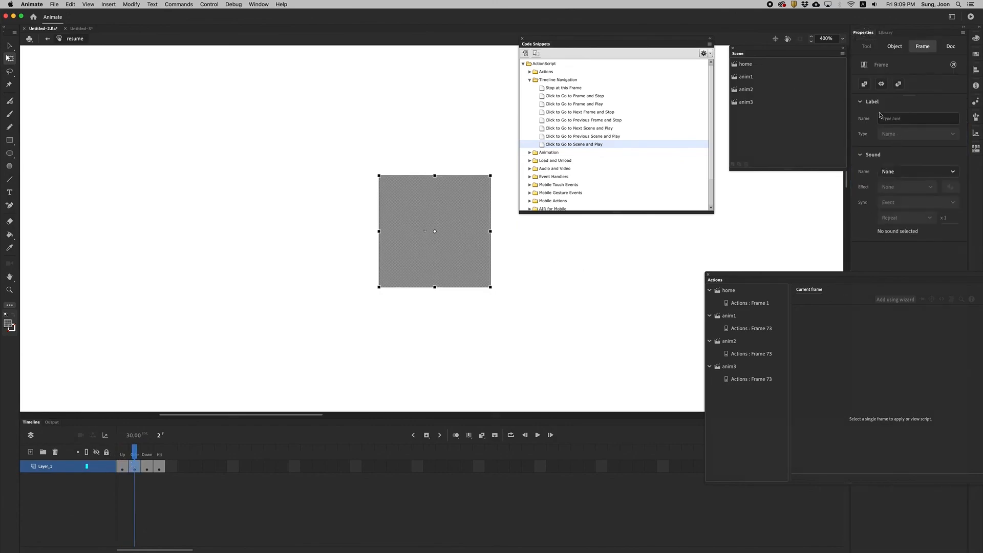
{"action": "left_click", "coordinate": [450, 193]}
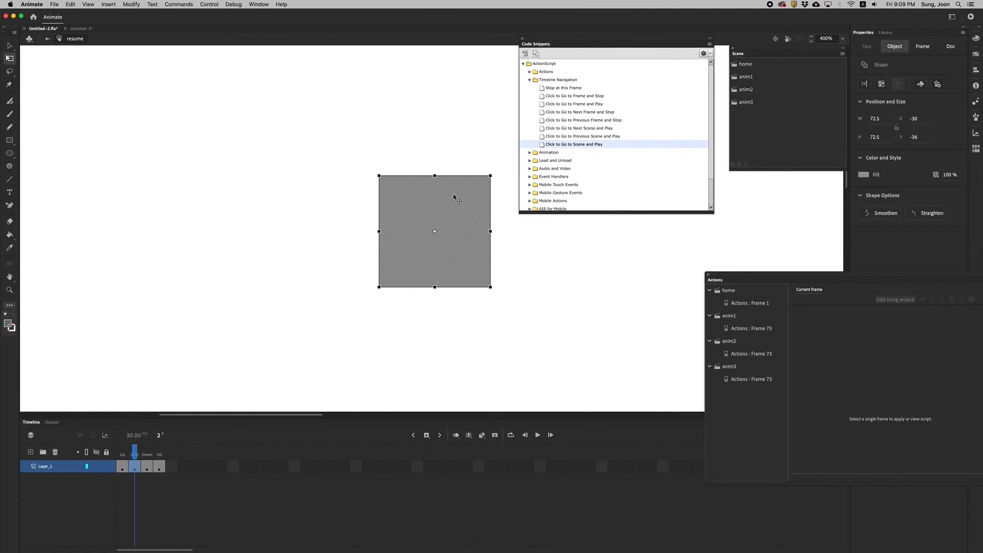
{"action": "left_click", "coordinate": [863, 175]}
{"action": "left_click", "coordinate": [840, 204]}
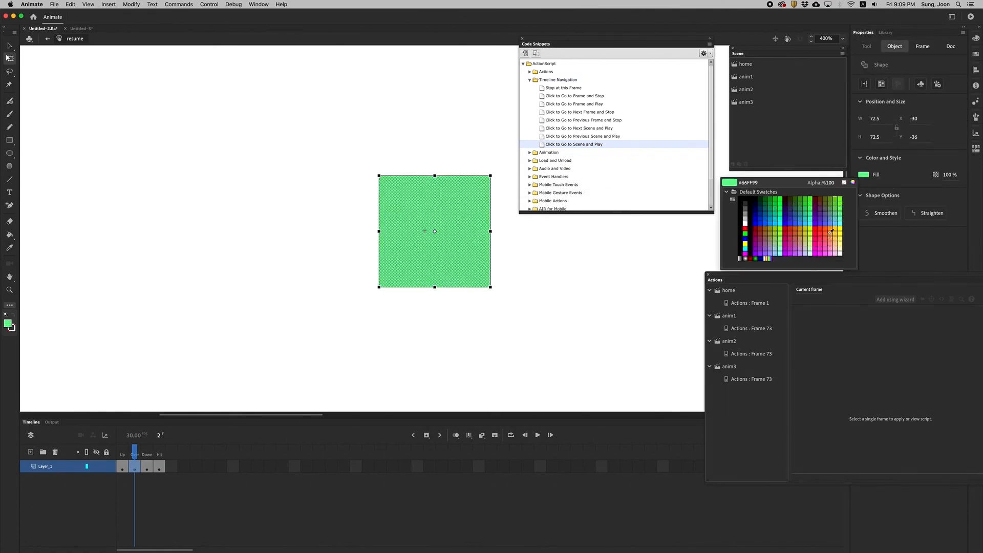
{"action": "left_click", "coordinate": [832, 230]}
Test the movie, playing each of the three animations from its button and returning home with the square button.
{"action": "left_click", "coordinate": [970, 16]}
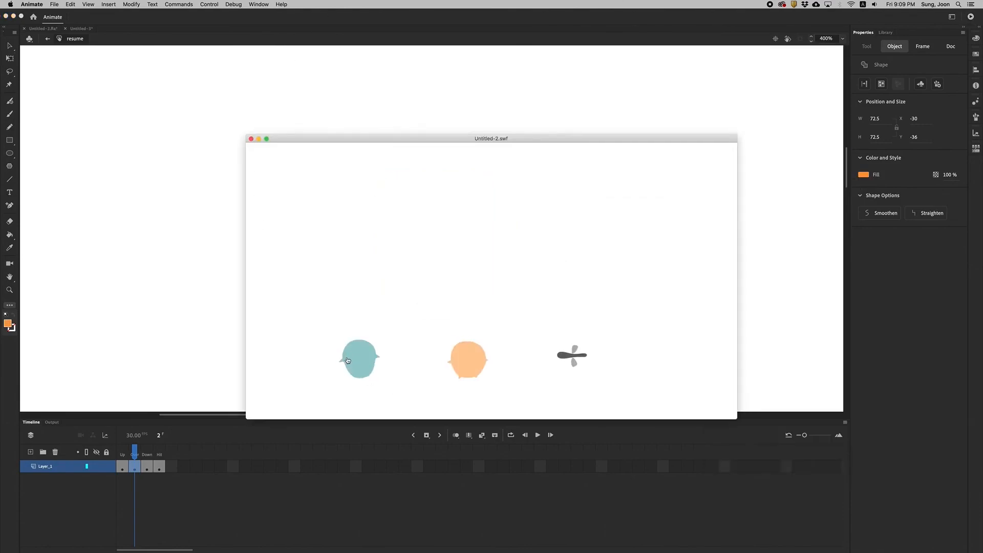
{"action": "mouse_move", "coordinate": [346, 358]}
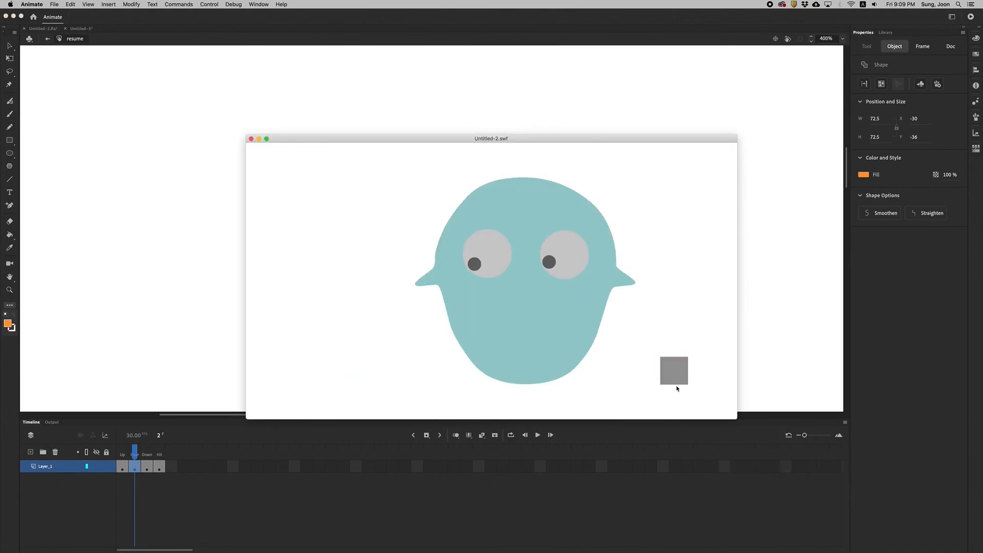
{"action": "left_click", "coordinate": [678, 378]}
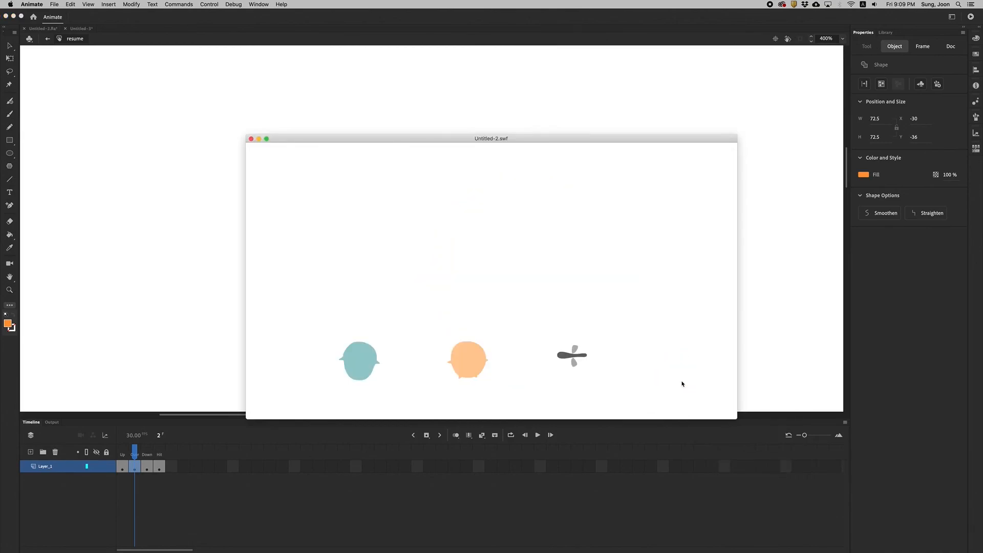
{"action": "left_click", "coordinate": [485, 370]}
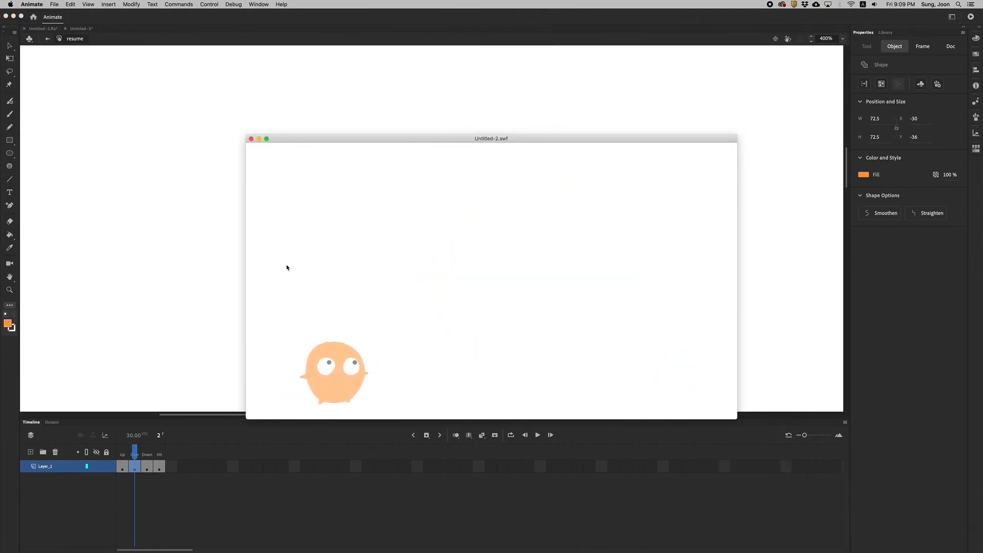
{"action": "left_click", "coordinate": [686, 373]}
{"action": "left_click", "coordinate": [571, 359]}
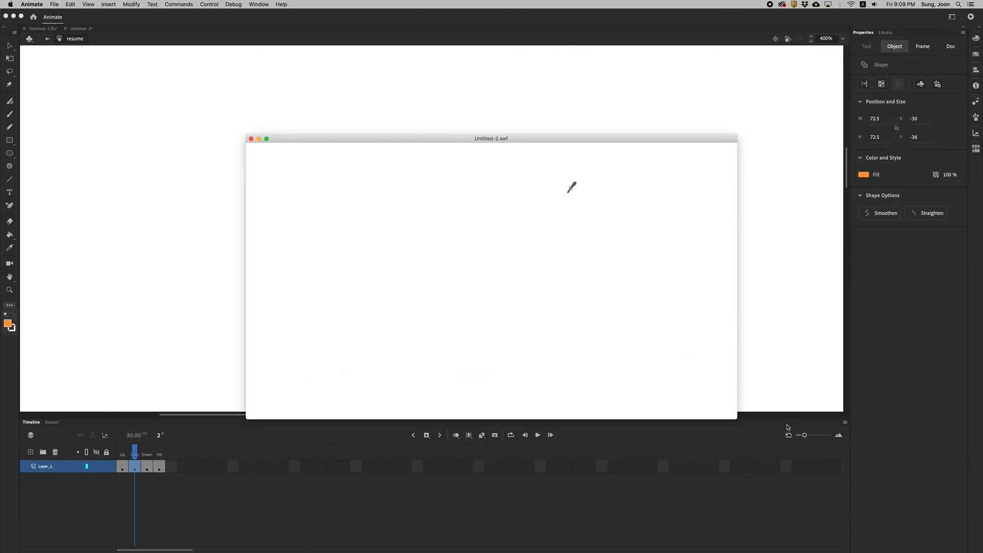
{"action": "left_click", "coordinate": [682, 395]}
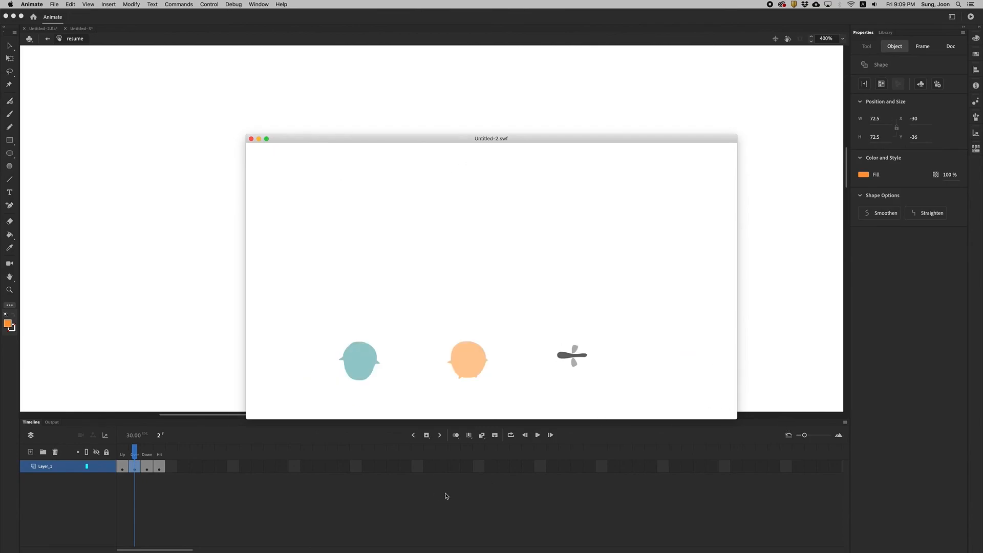